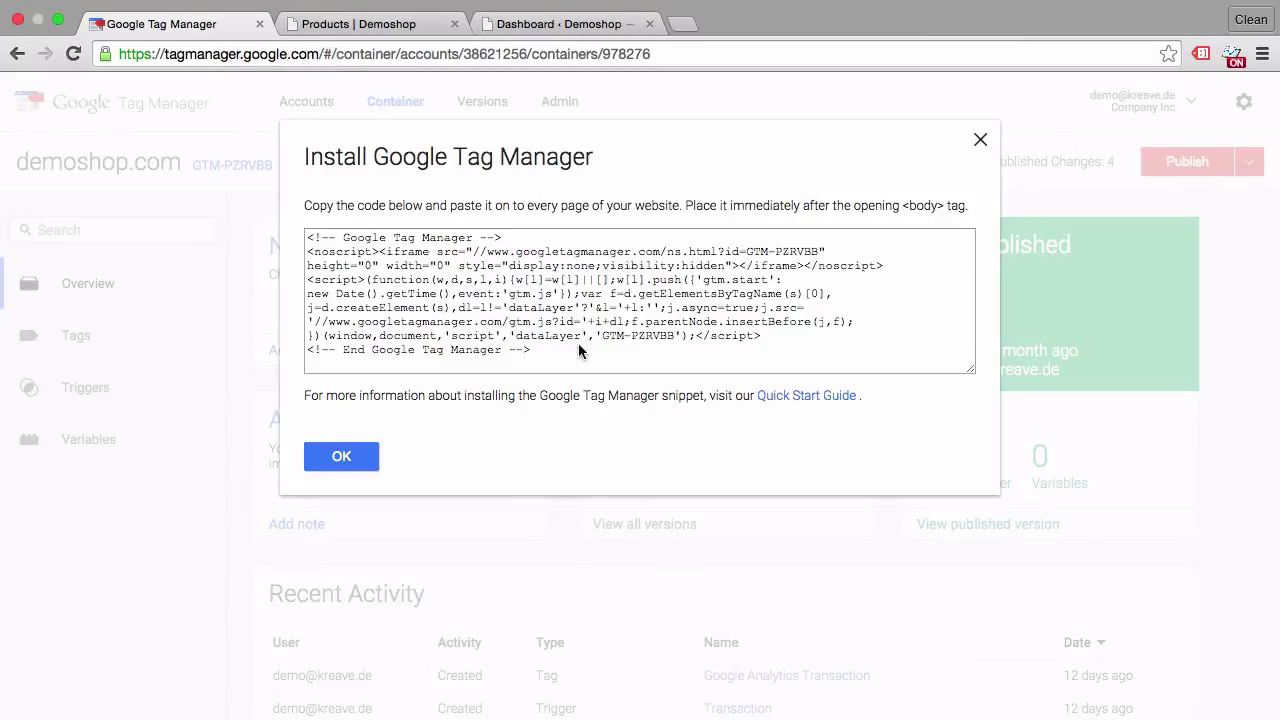
# Select and copy the entire GTM-PZRVBB container install snippet from the install dialog
pyautogui.moveTo(578, 350); pyautogui.dragTo(279, 237)
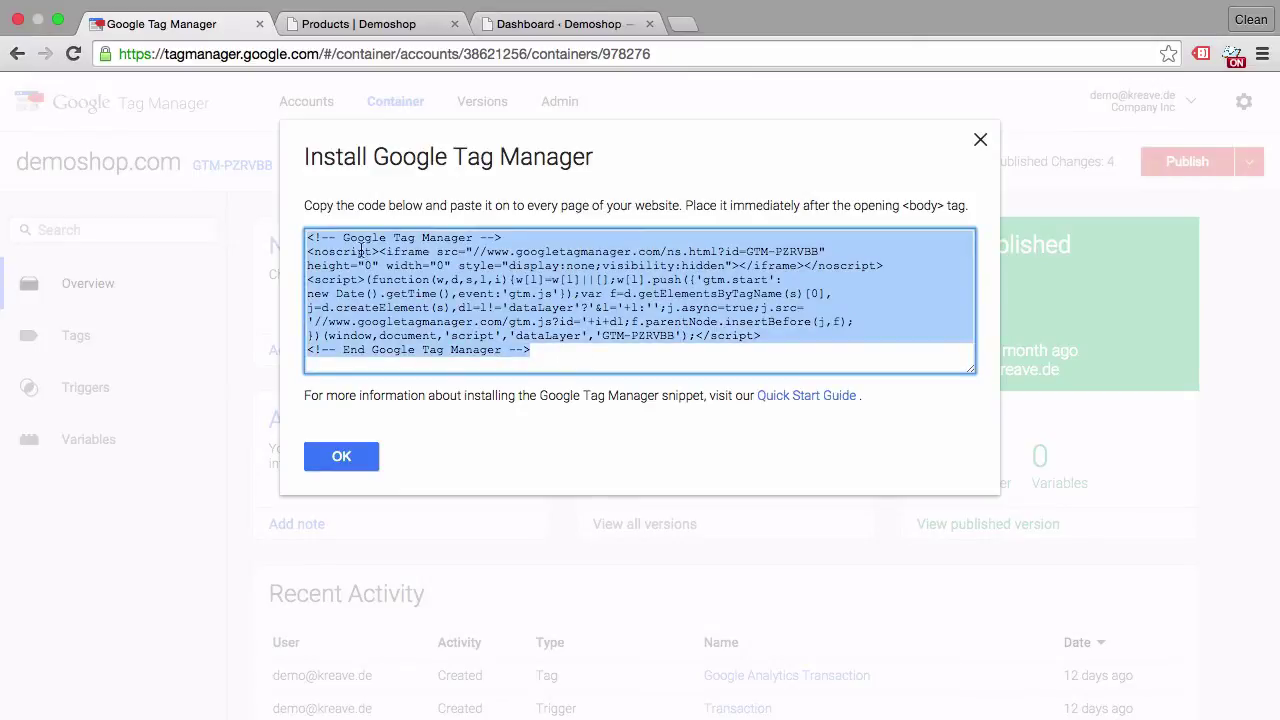
pyautogui.rightClick(451, 266)
pyautogui.click(481, 277)
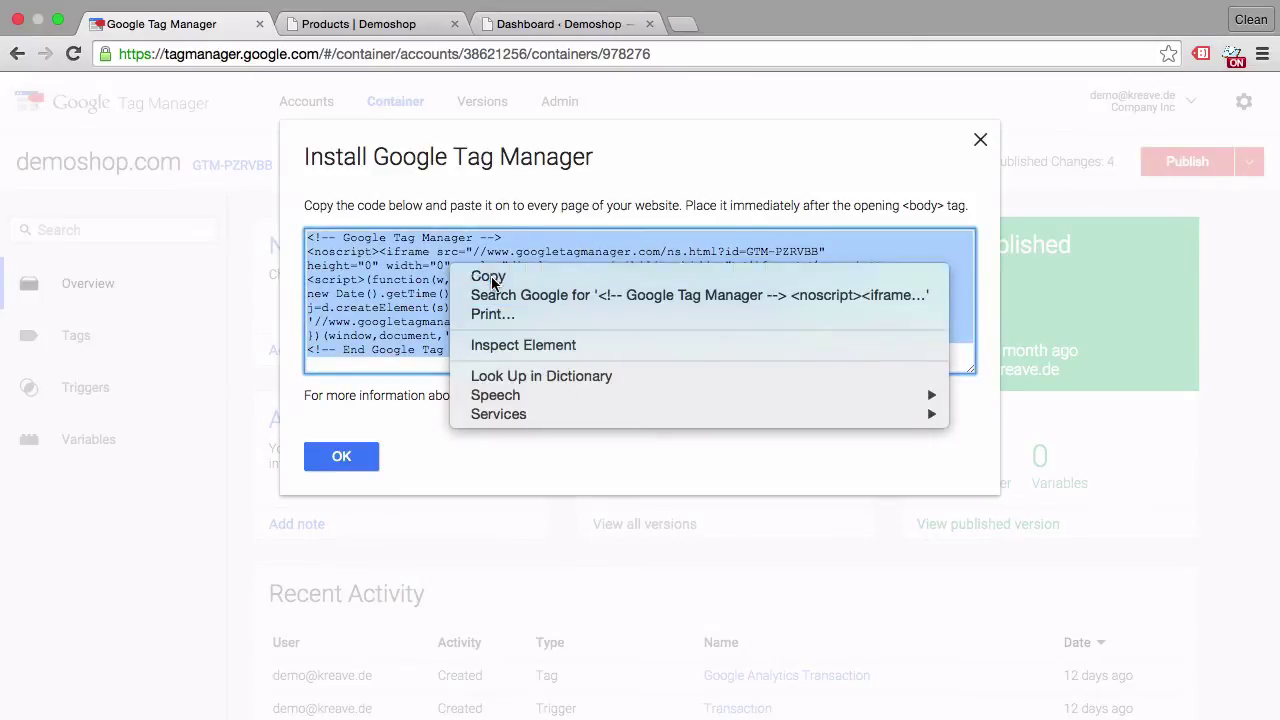
# Check the live Demoshop Shop page with Tag Assistant, which finds no tags yet
pyautogui.click(402, 28)
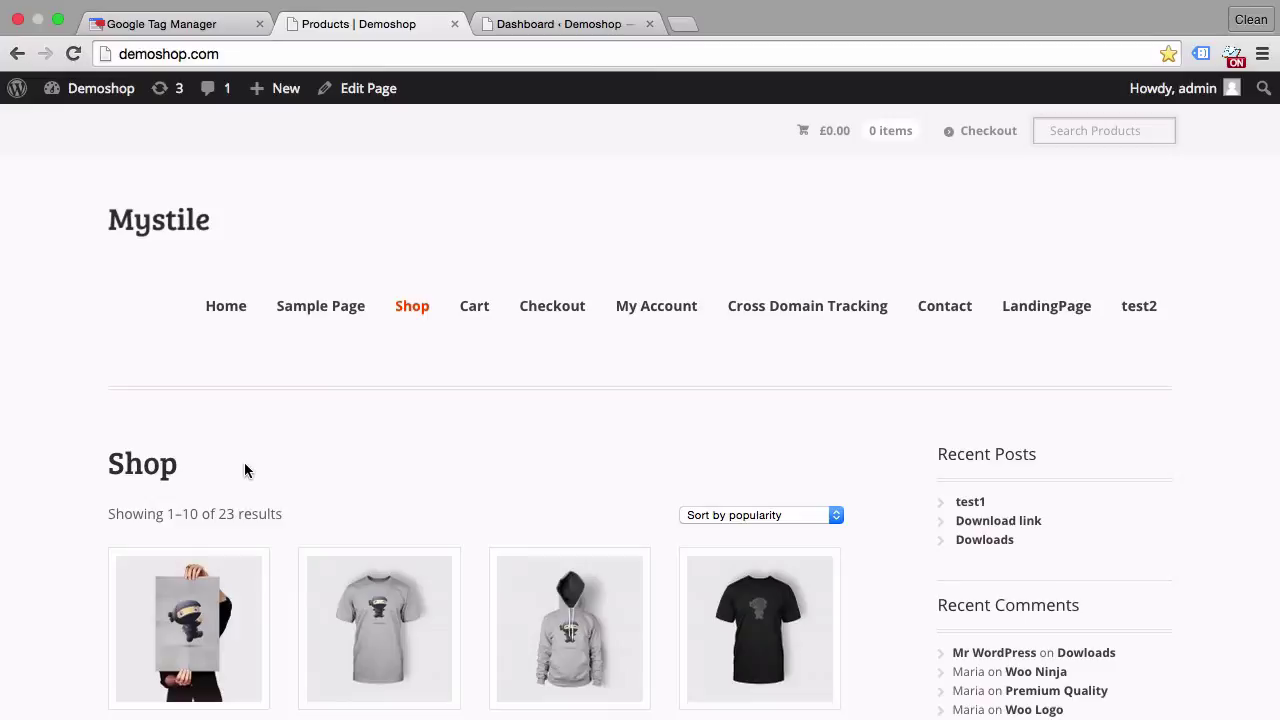
pyautogui.click(1204, 52)
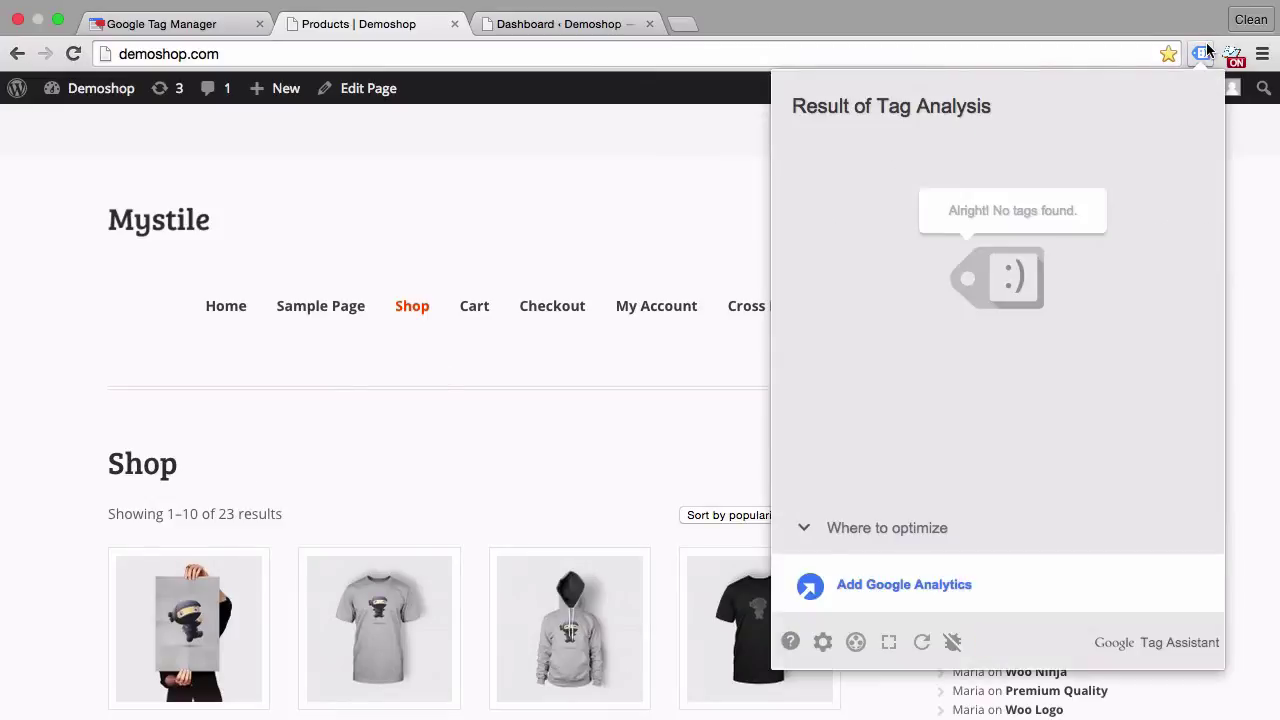
pyautogui.click(675, 273)
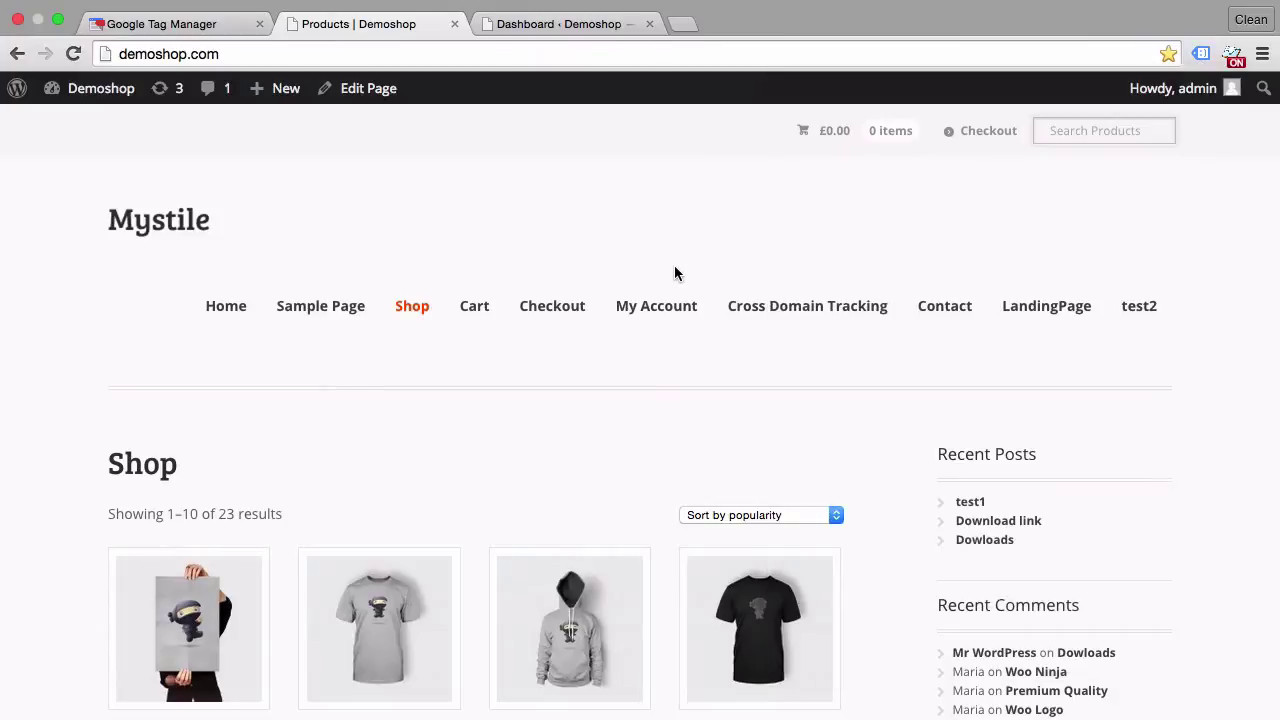
# From the dashboard, open Appearance > Editor for Mystile and scroll to its template files
pyautogui.click(574, 30)
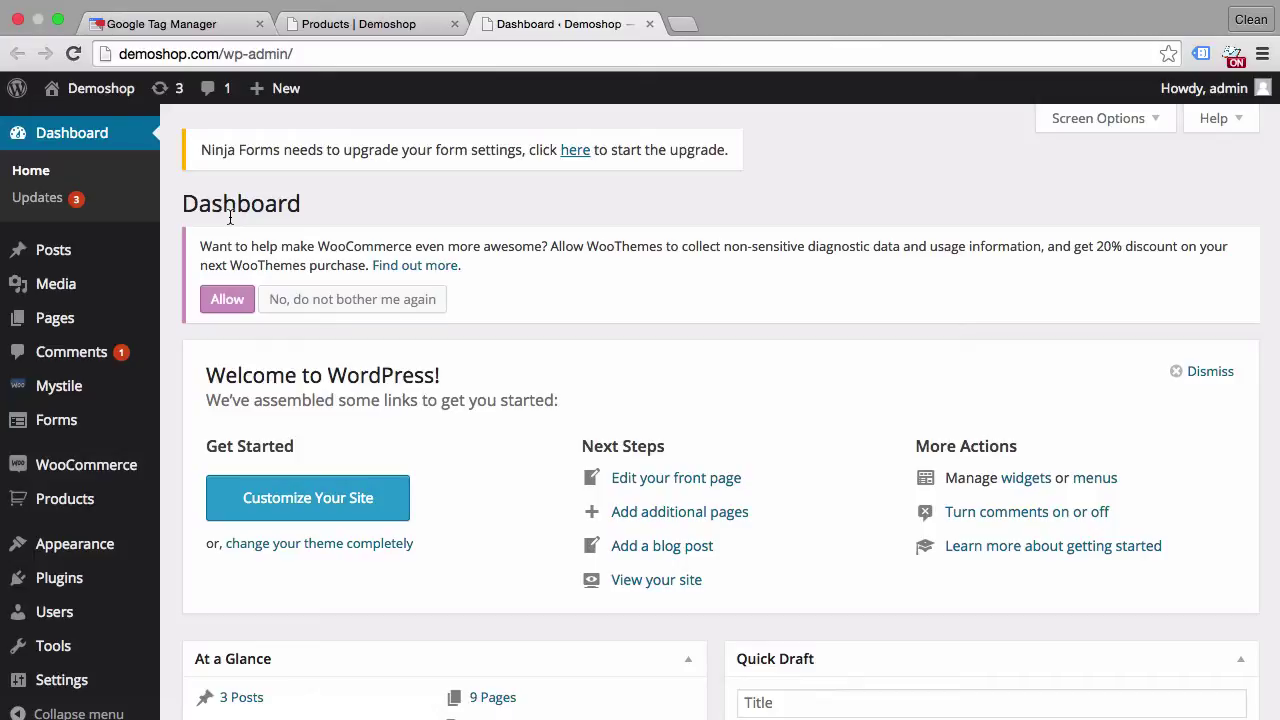
pyautogui.moveTo(70, 544)
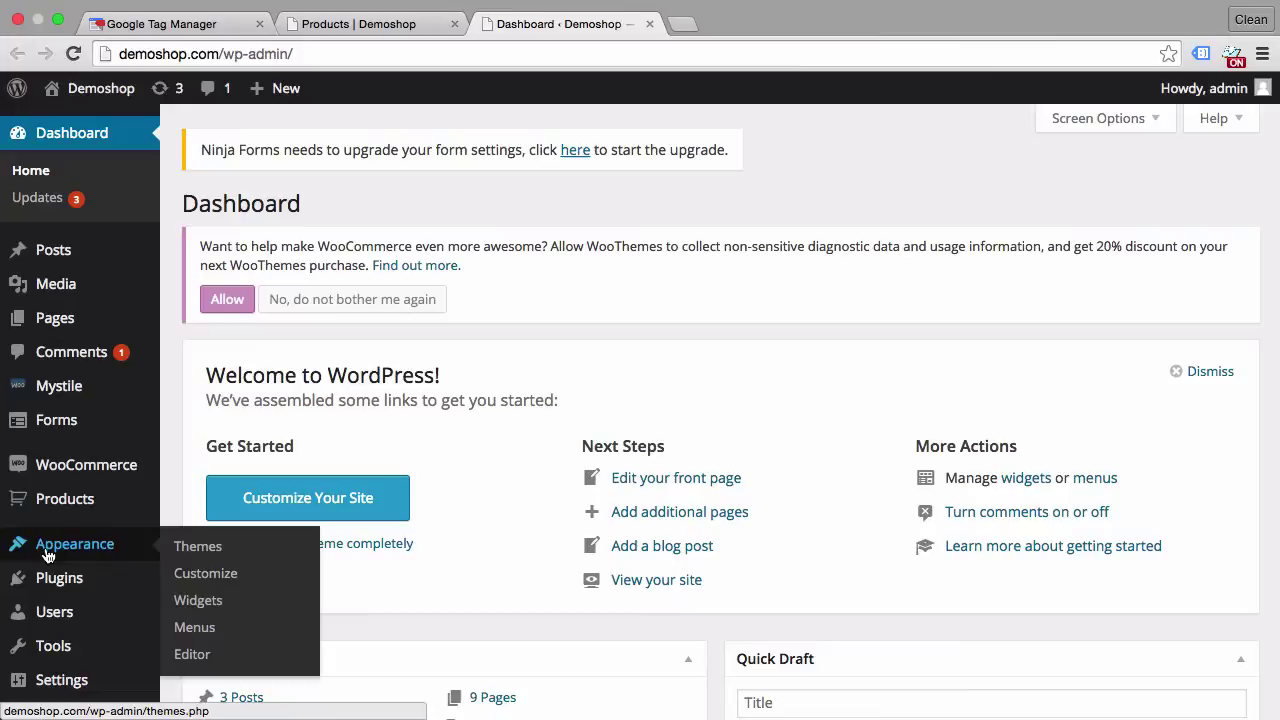
pyautogui.click(192, 654)
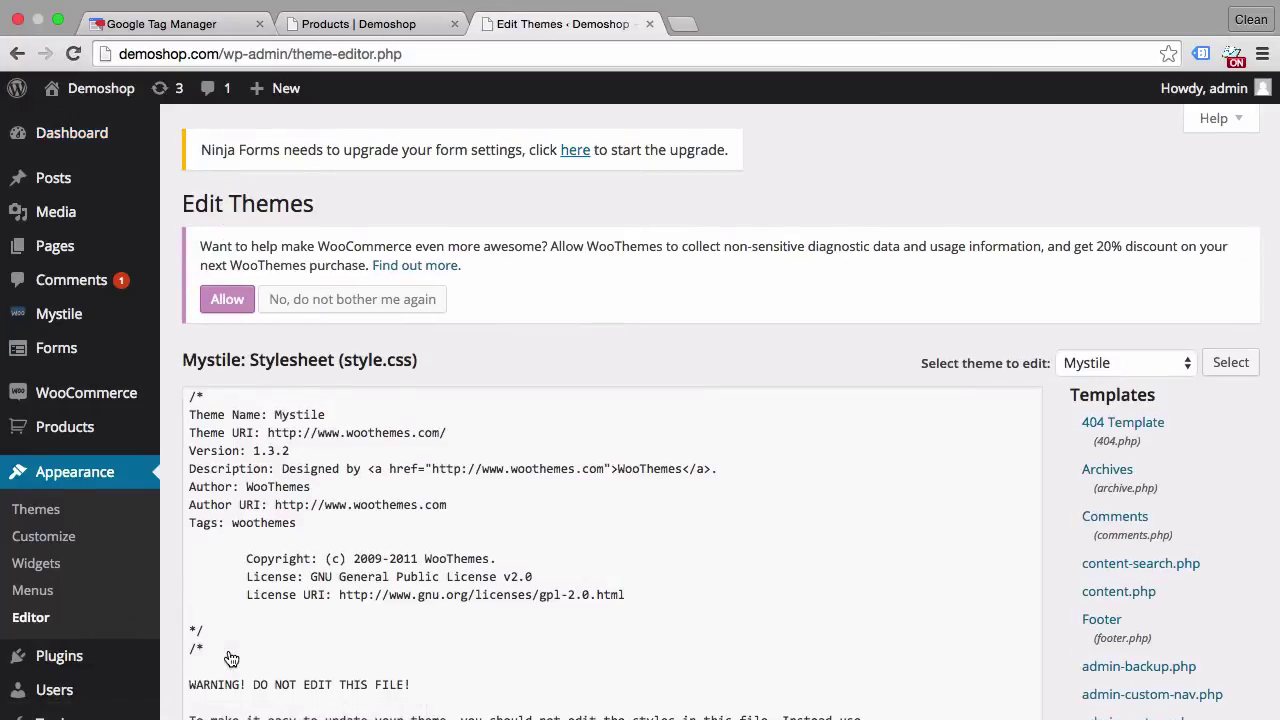
pyautogui.scroll(-3, 1079, 384)
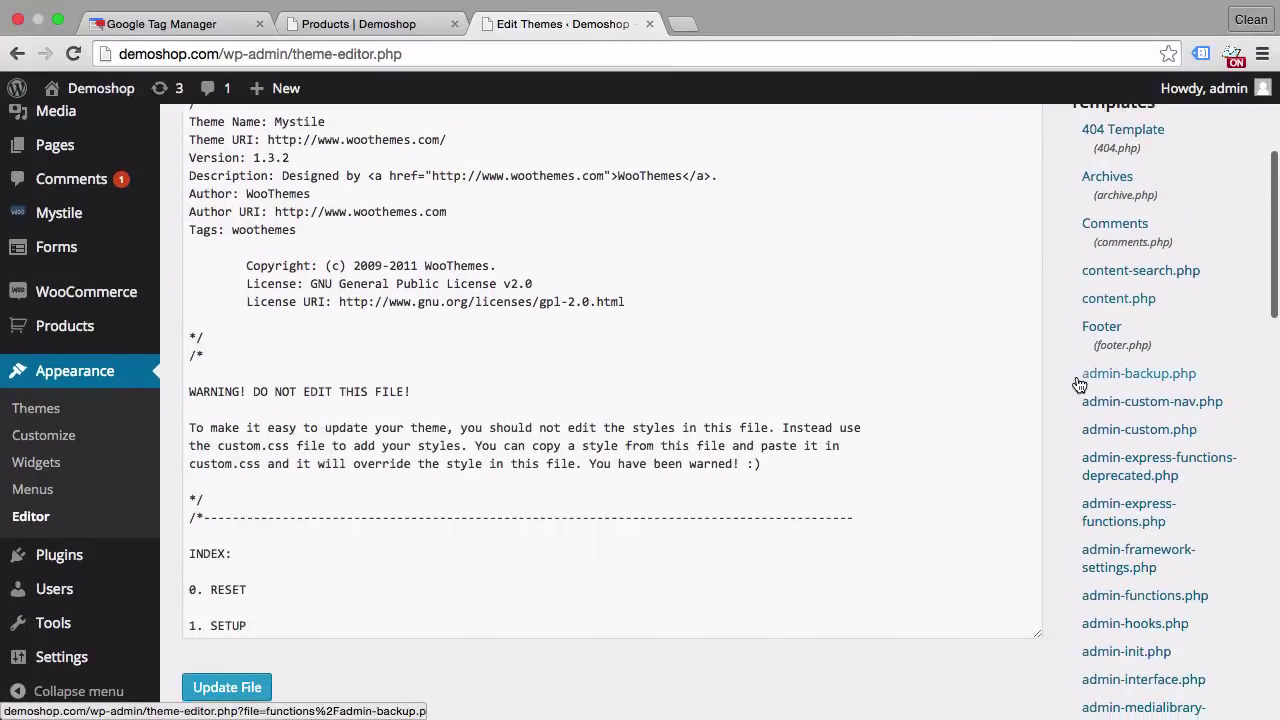
pyautogui.scroll(-3, 1079, 384)
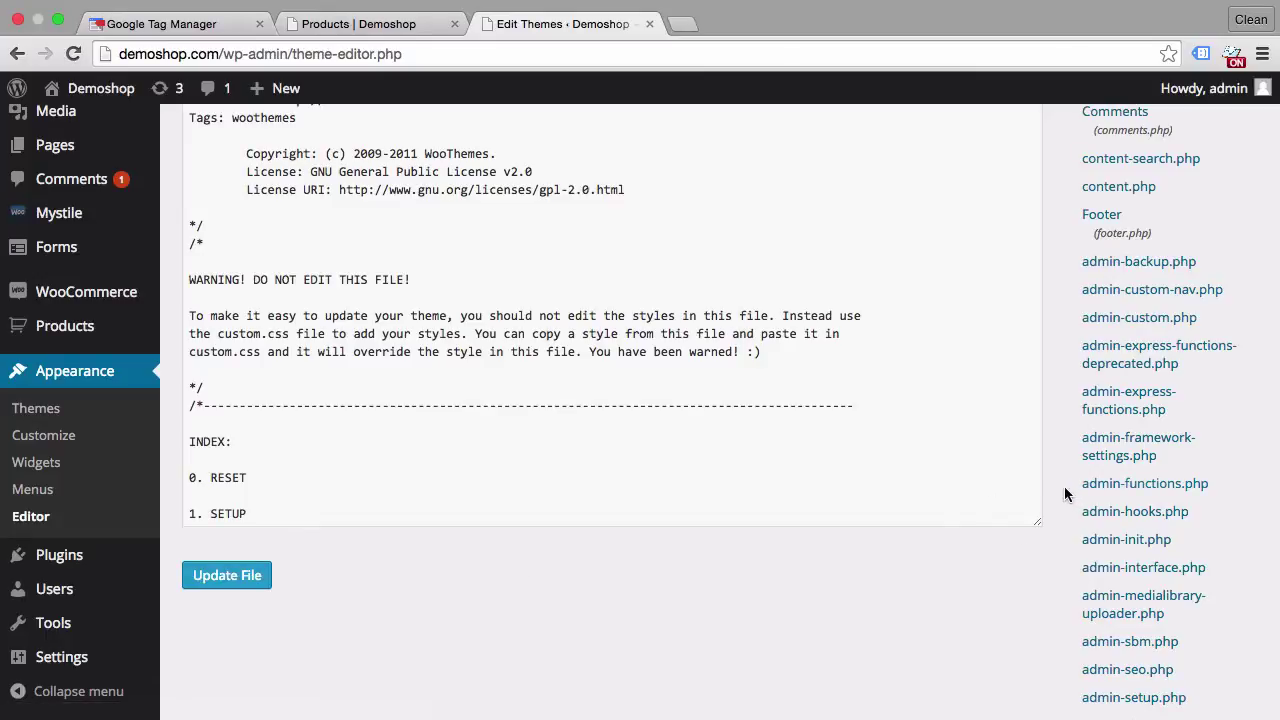
pyautogui.scroll(-5, 1065, 493)
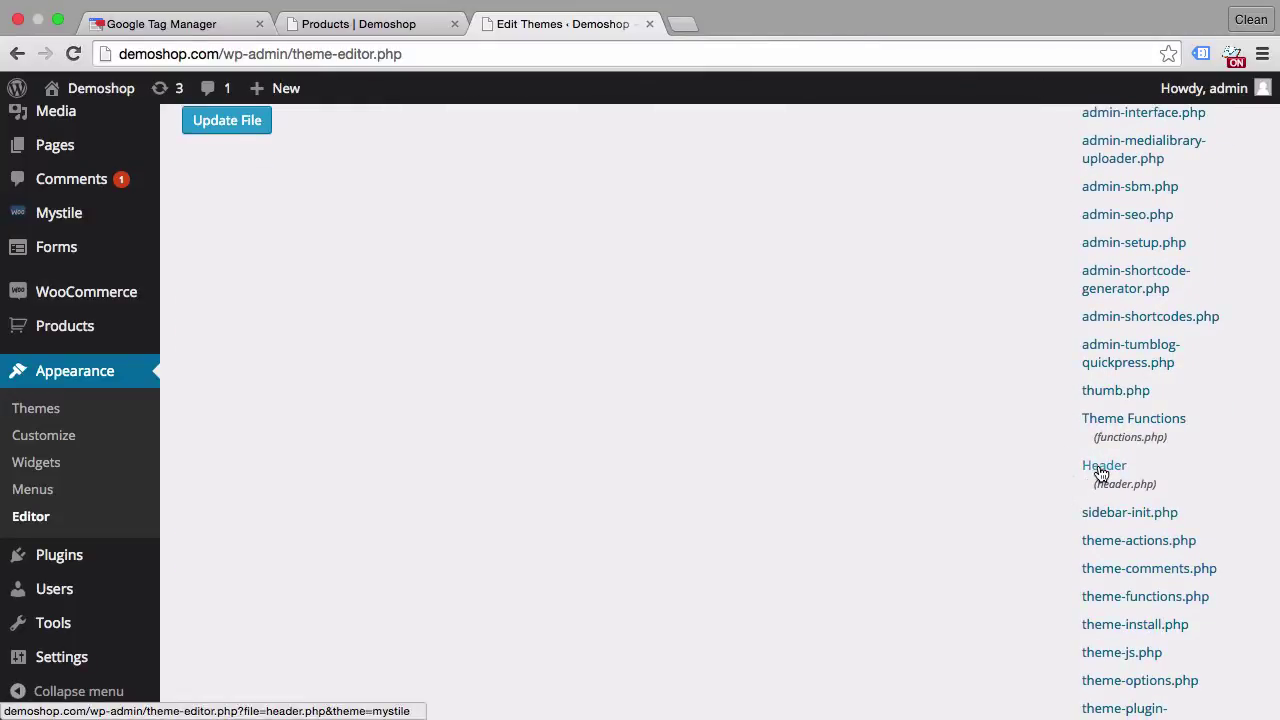
# Open Mystile's header.php and start a new line right after the opening <body> tag
pyautogui.click(1102, 468)
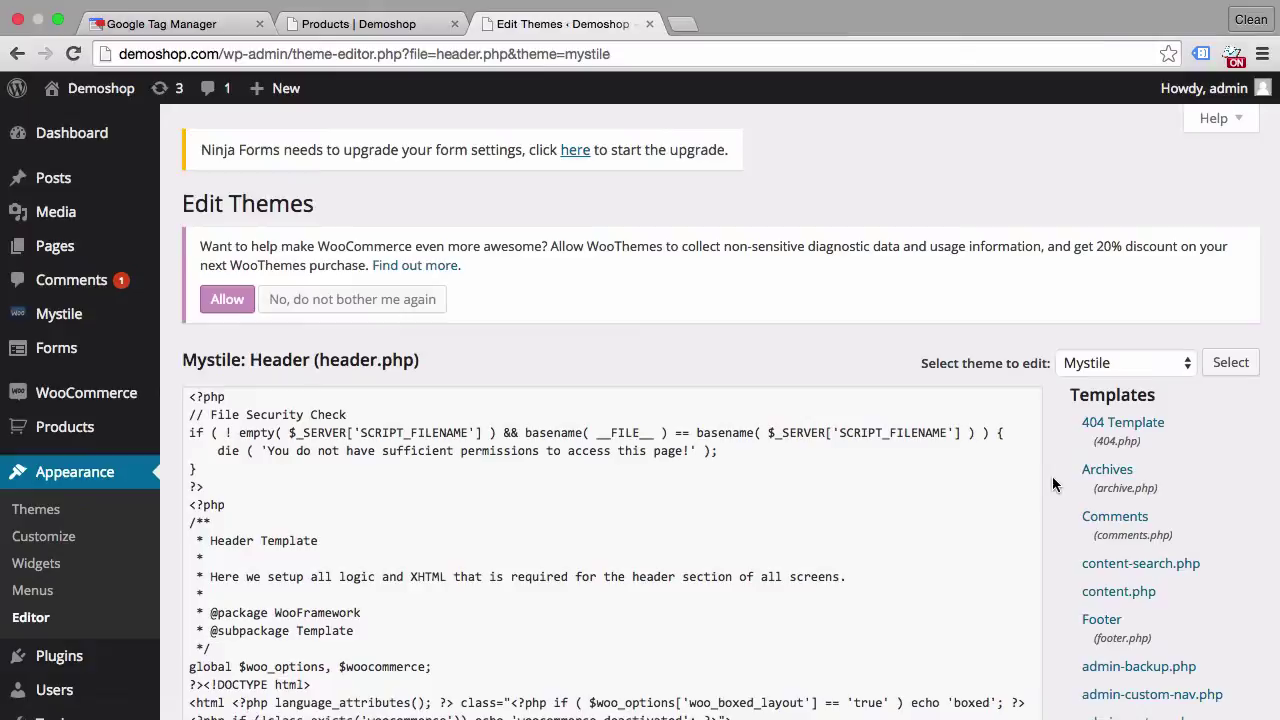
pyautogui.scroll(-3, 1052, 476)
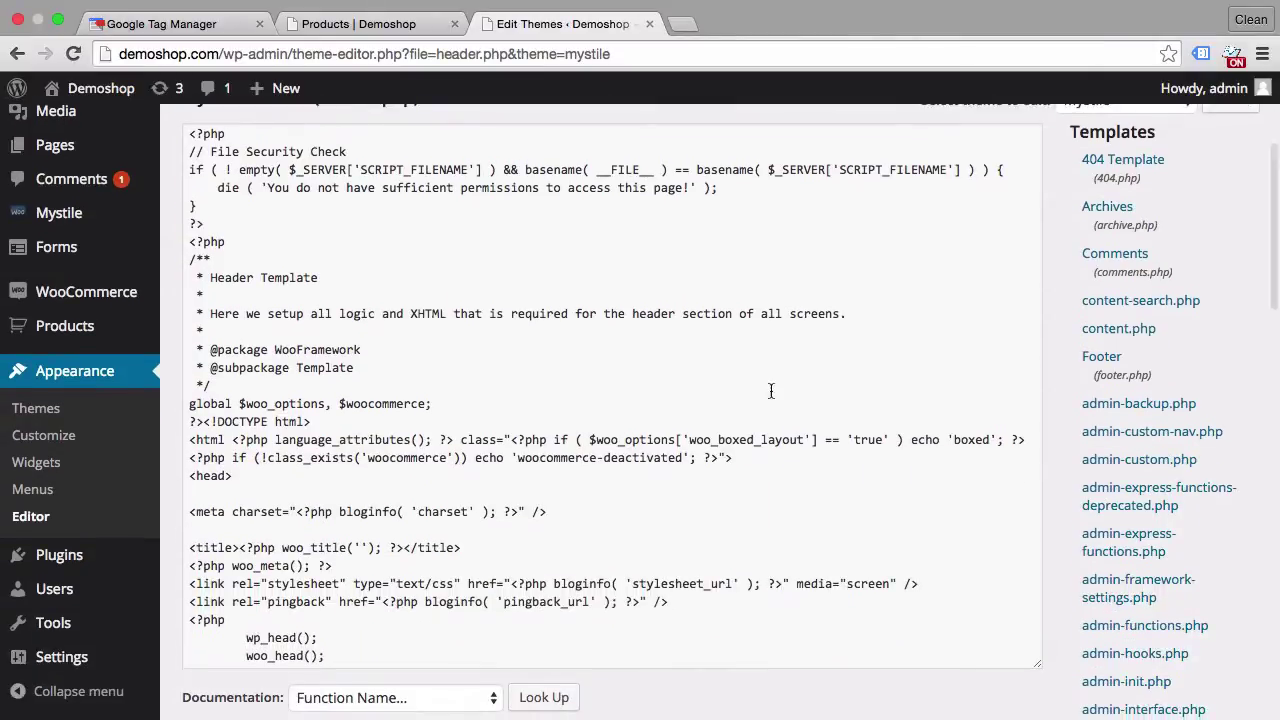
pyautogui.scroll(-4, 770, 390)
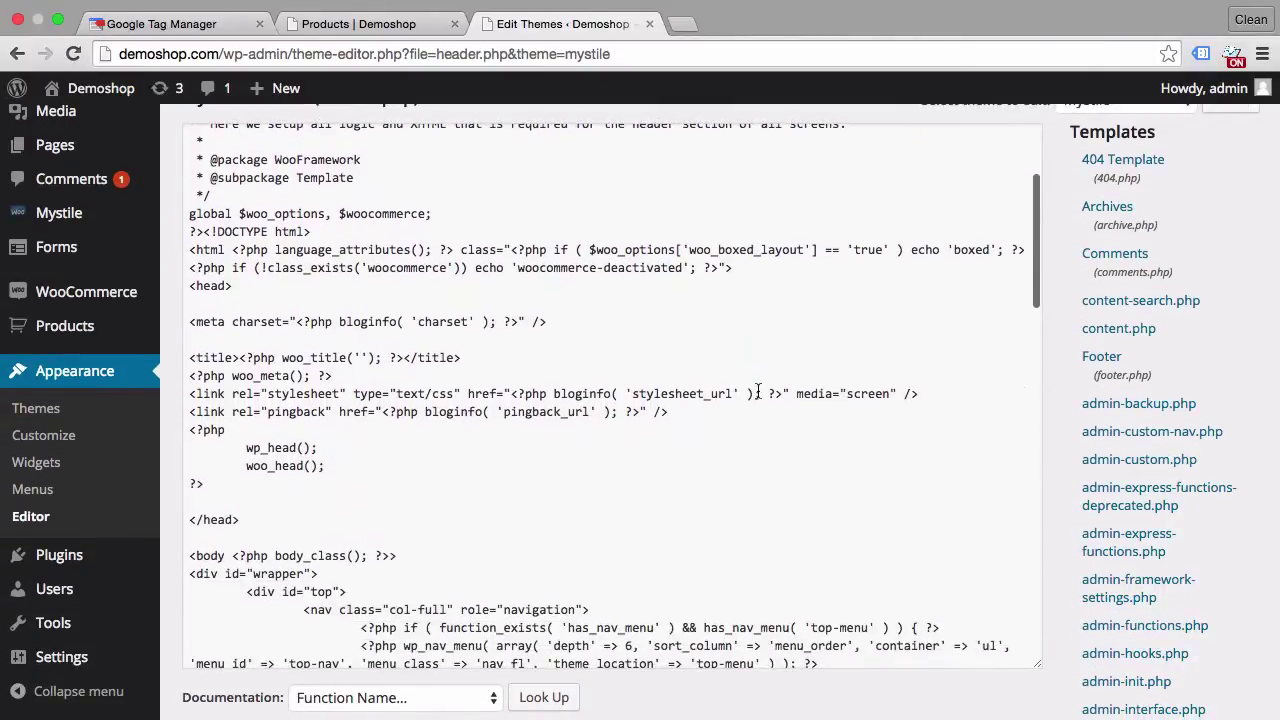
pyautogui.scroll(-3, 757, 390)
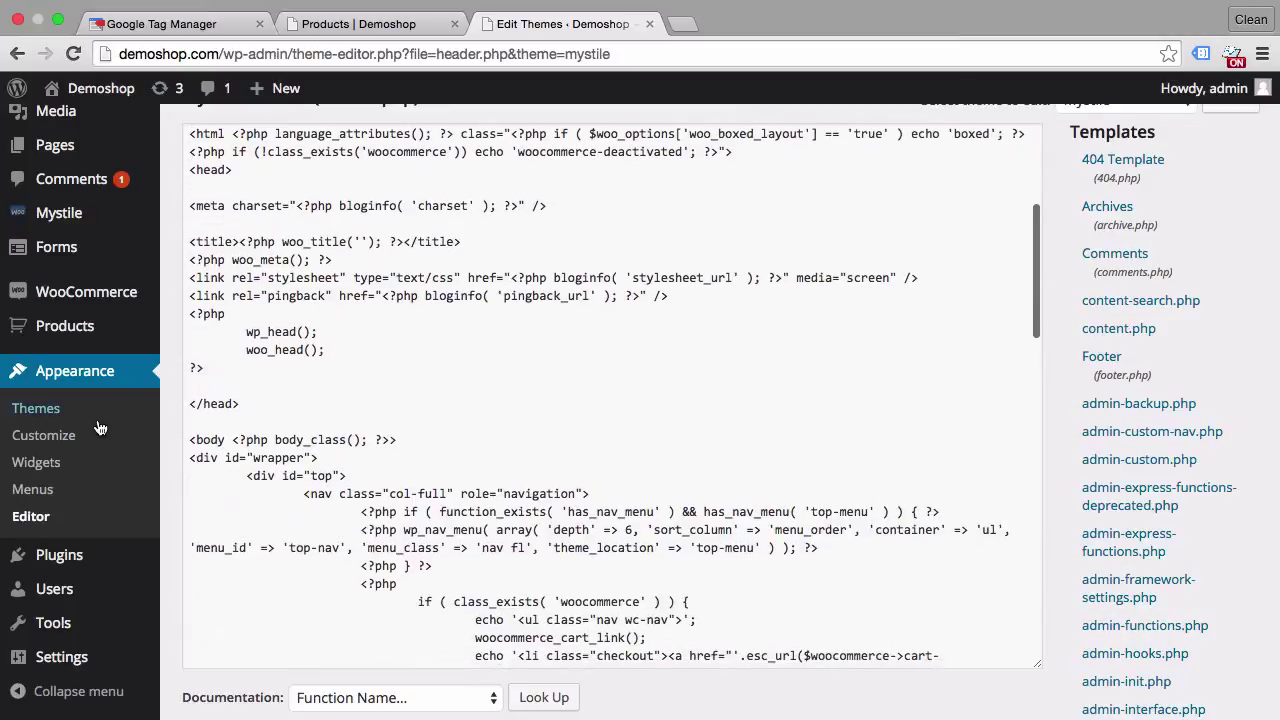
pyautogui.moveTo(188, 439); pyautogui.dragTo(421, 441)
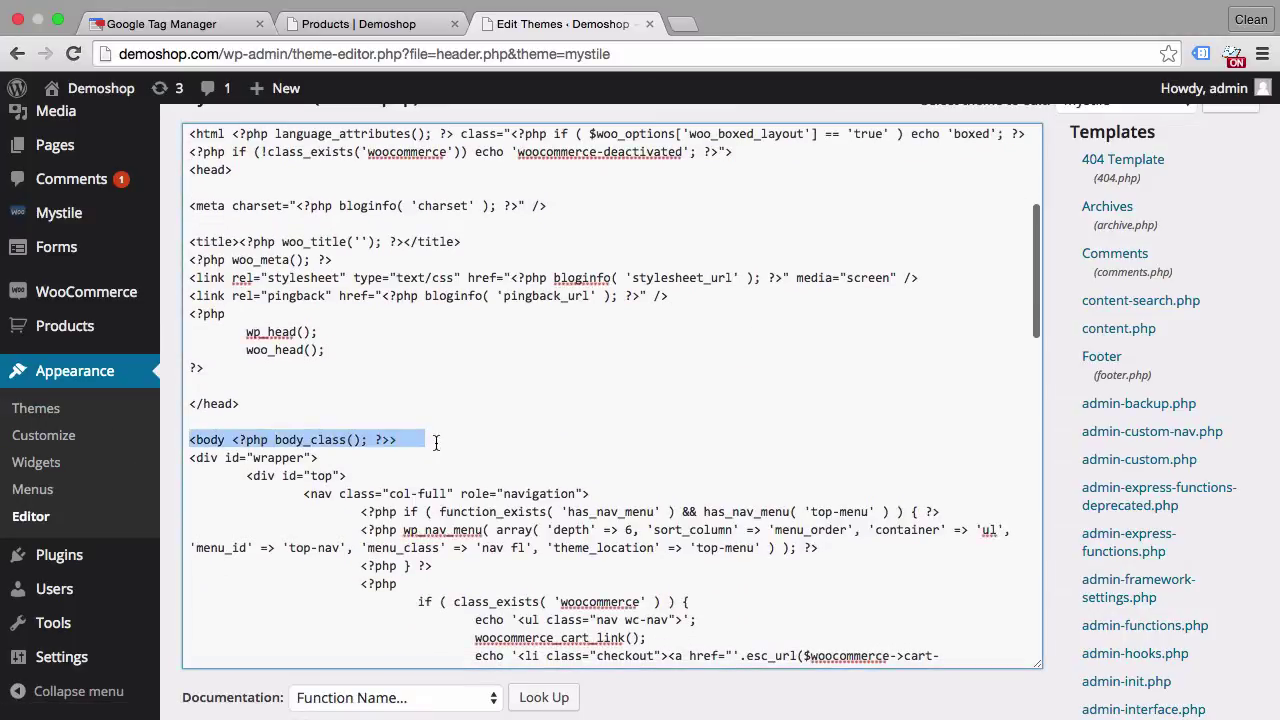
pyautogui.click(421, 441)
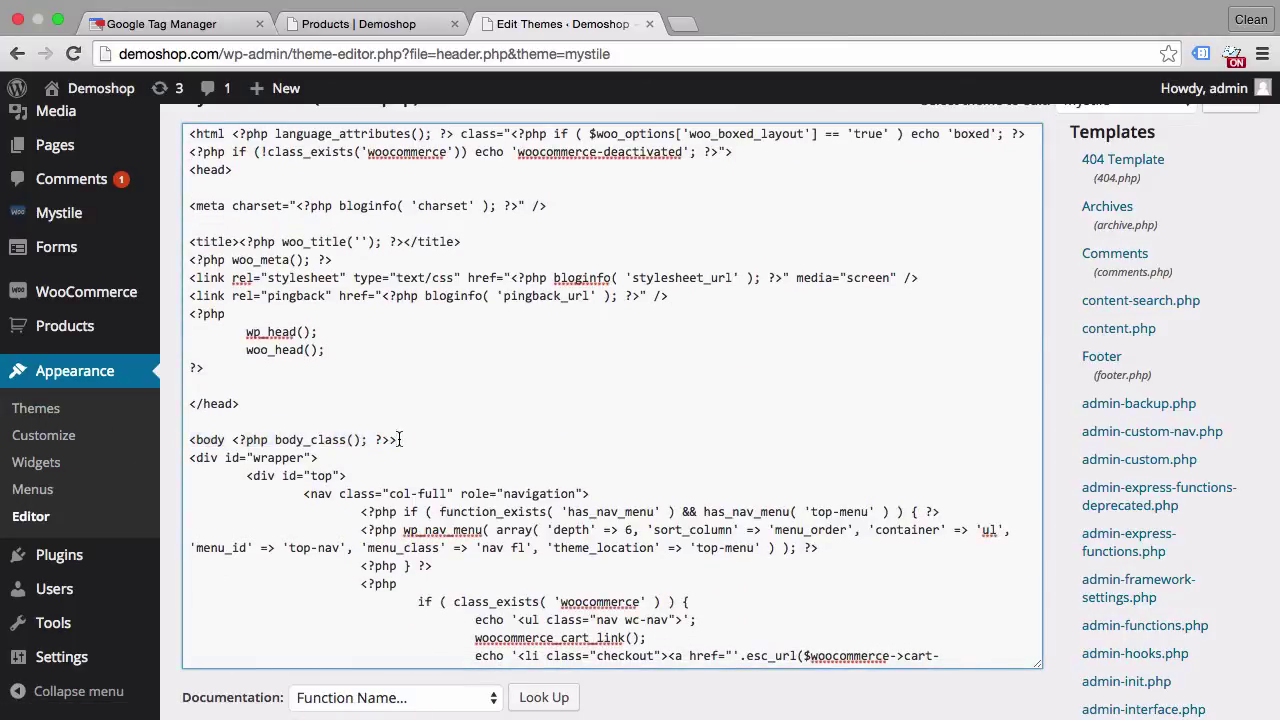
pyautogui.press('Return')
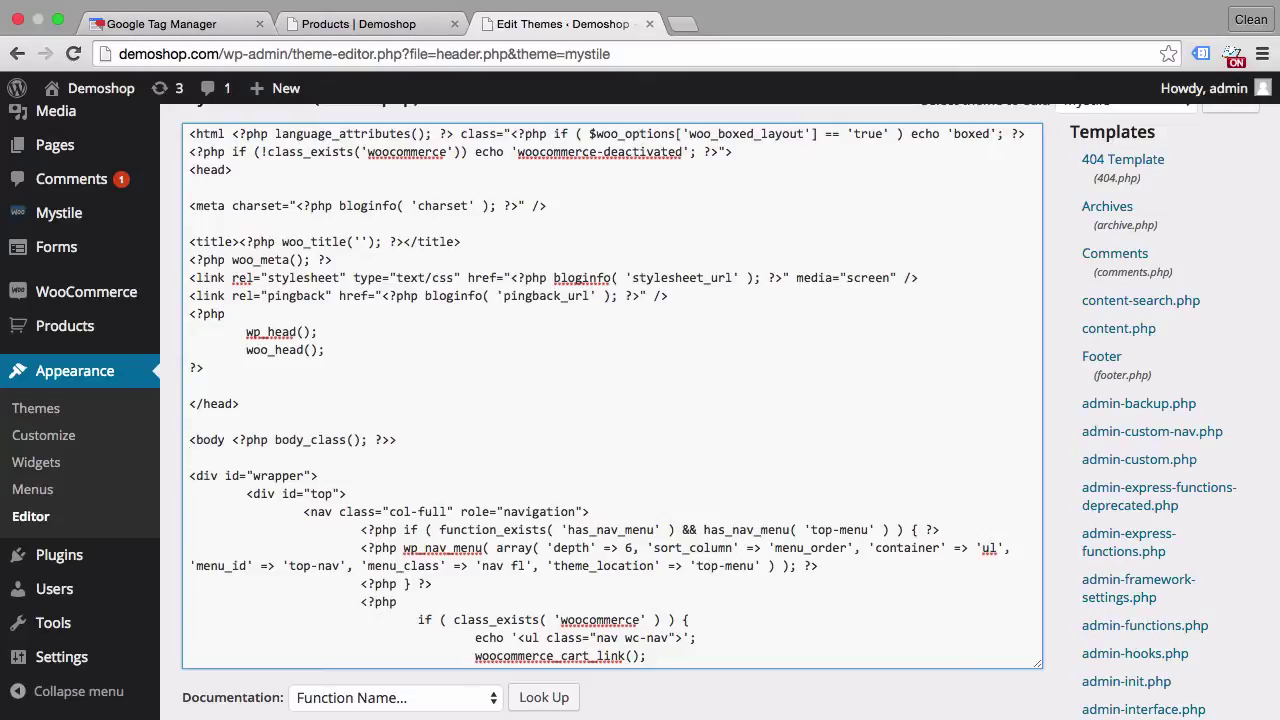
# Paste the GTM-PZRVBB snippet there, remove its indent, and update header.php
pyautogui.rightClick(278, 457)
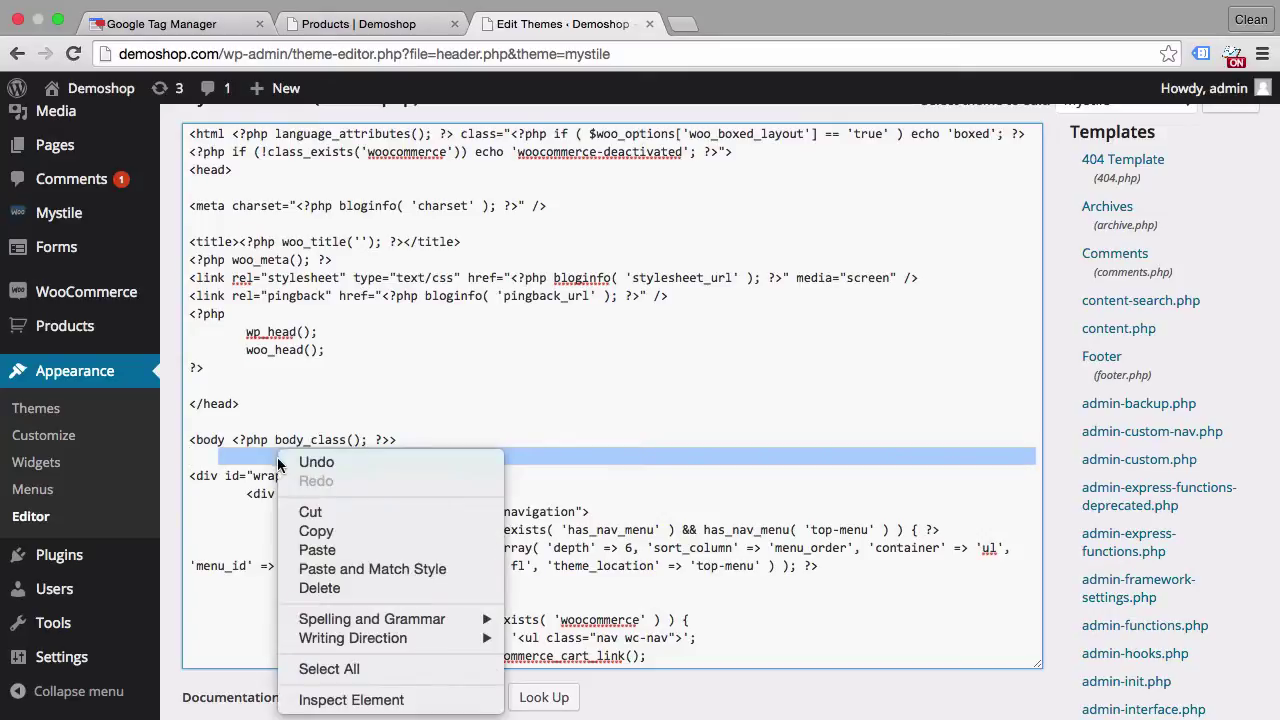
pyautogui.click(317, 551)
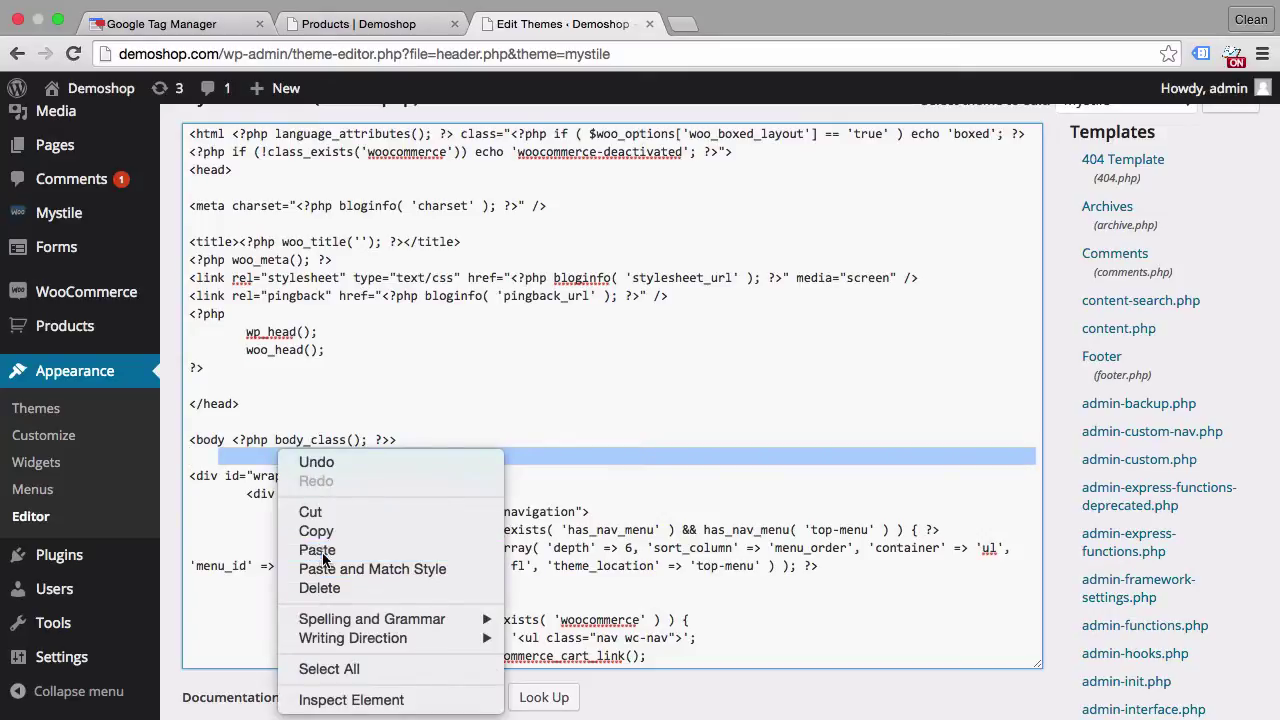
pyautogui.click(219, 458)
pyautogui.press('BackSpace')
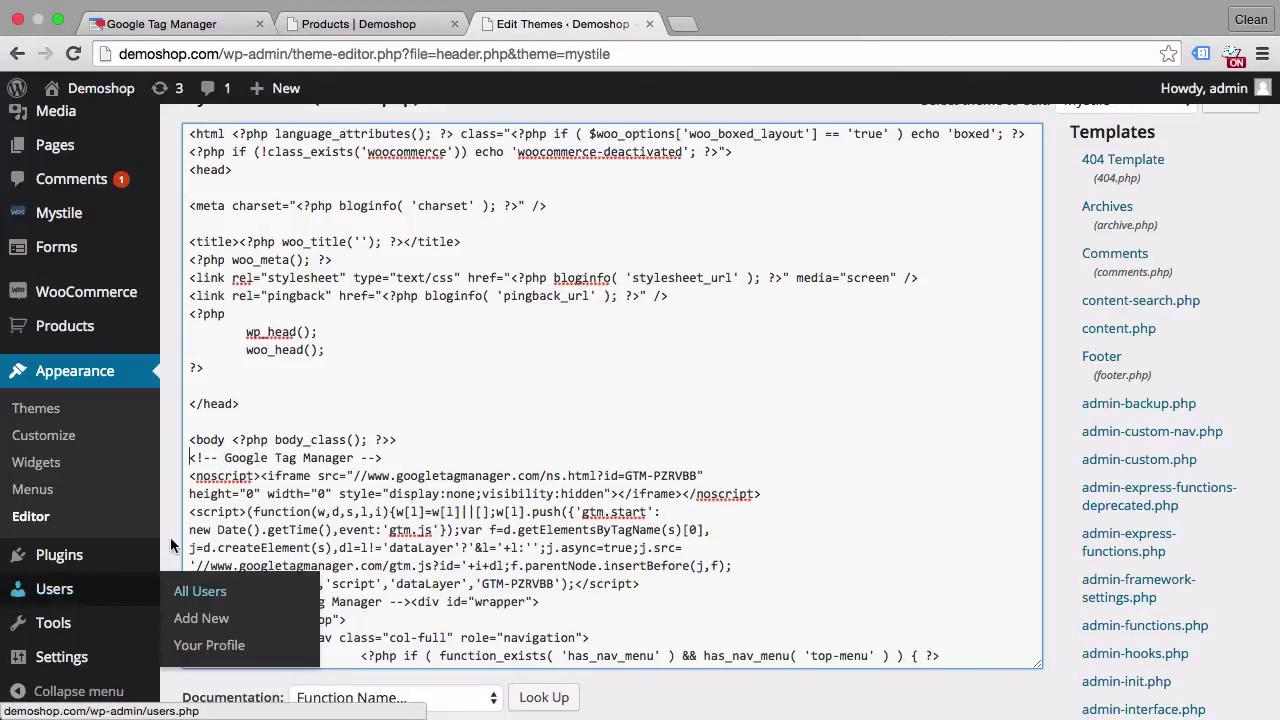
pyautogui.scroll(-5, 170, 526)
pyautogui.click(268, 496)
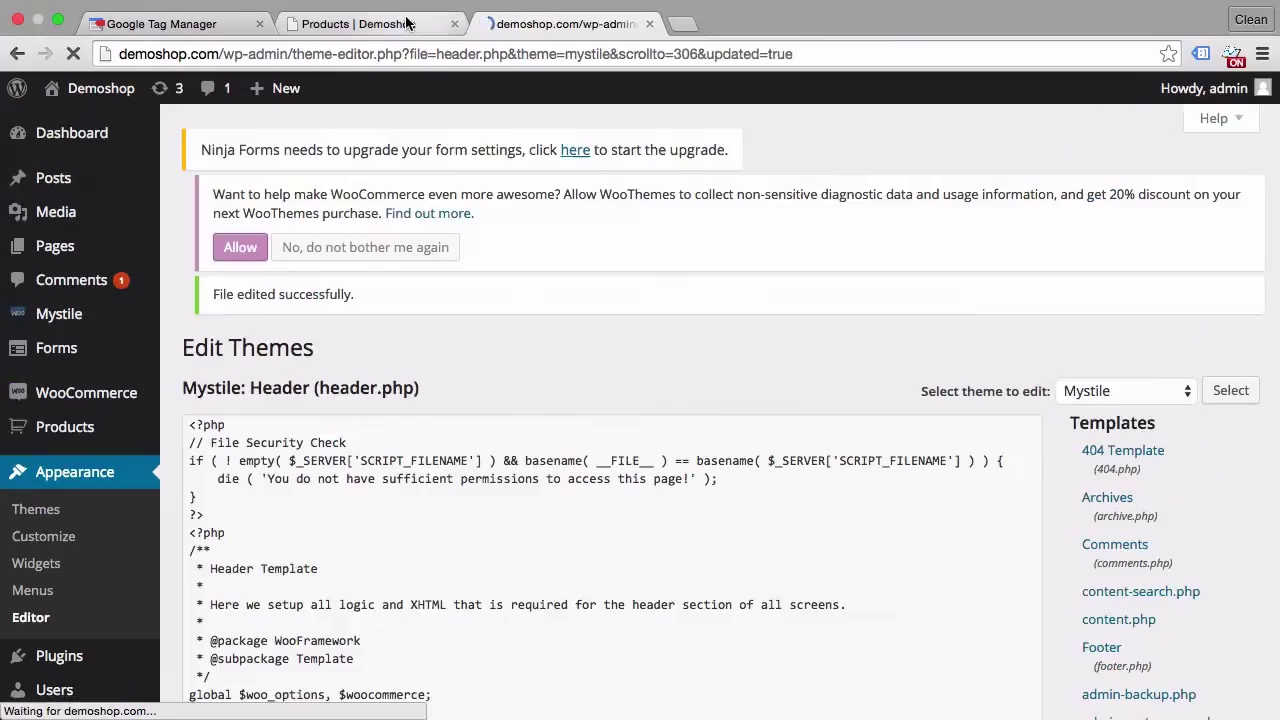
# Reload the Shop page and confirm Tag Assistant finds Google Analytics and GTM-PZRVBB
pyautogui.click(406, 23)
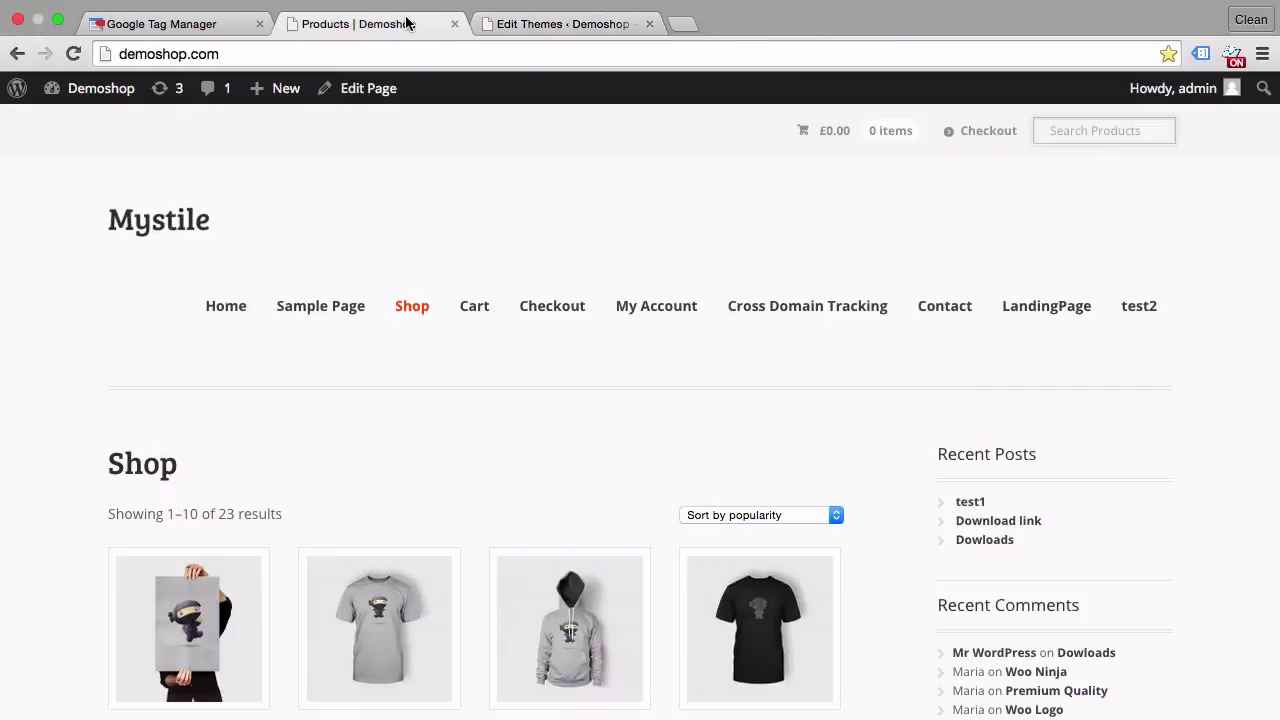
pyautogui.click(70, 55)
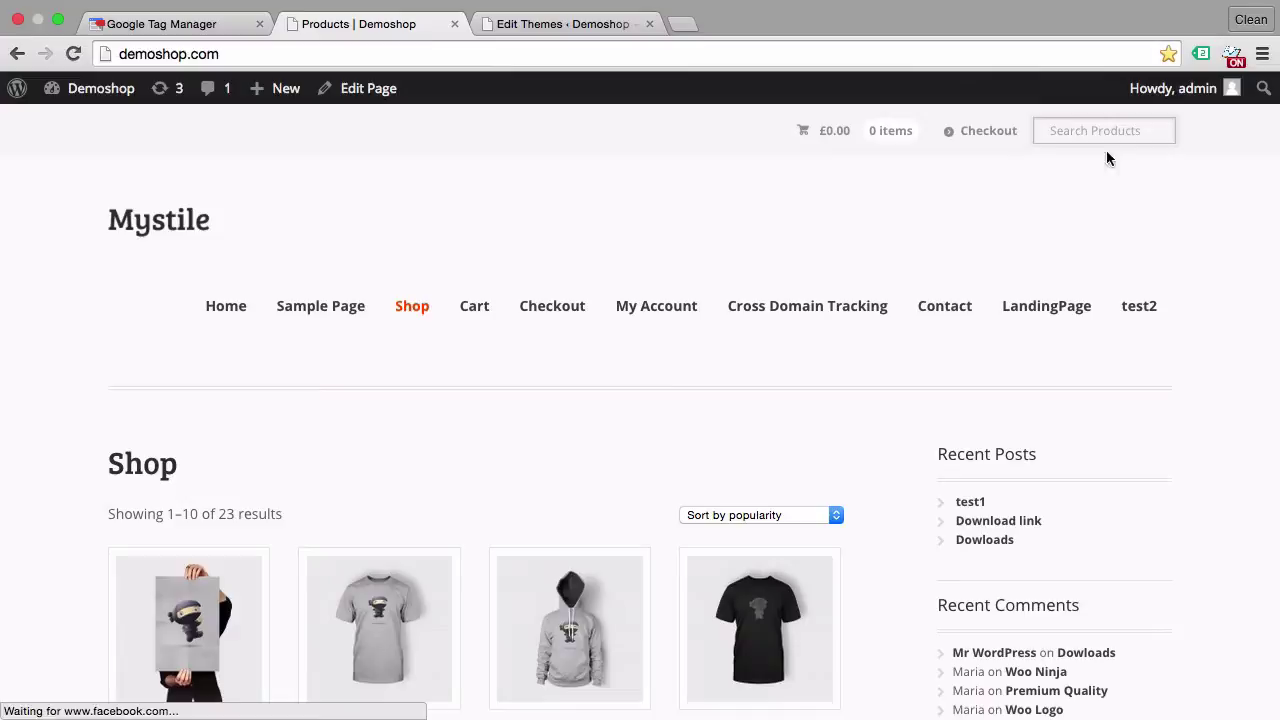
pyautogui.click(1200, 54)
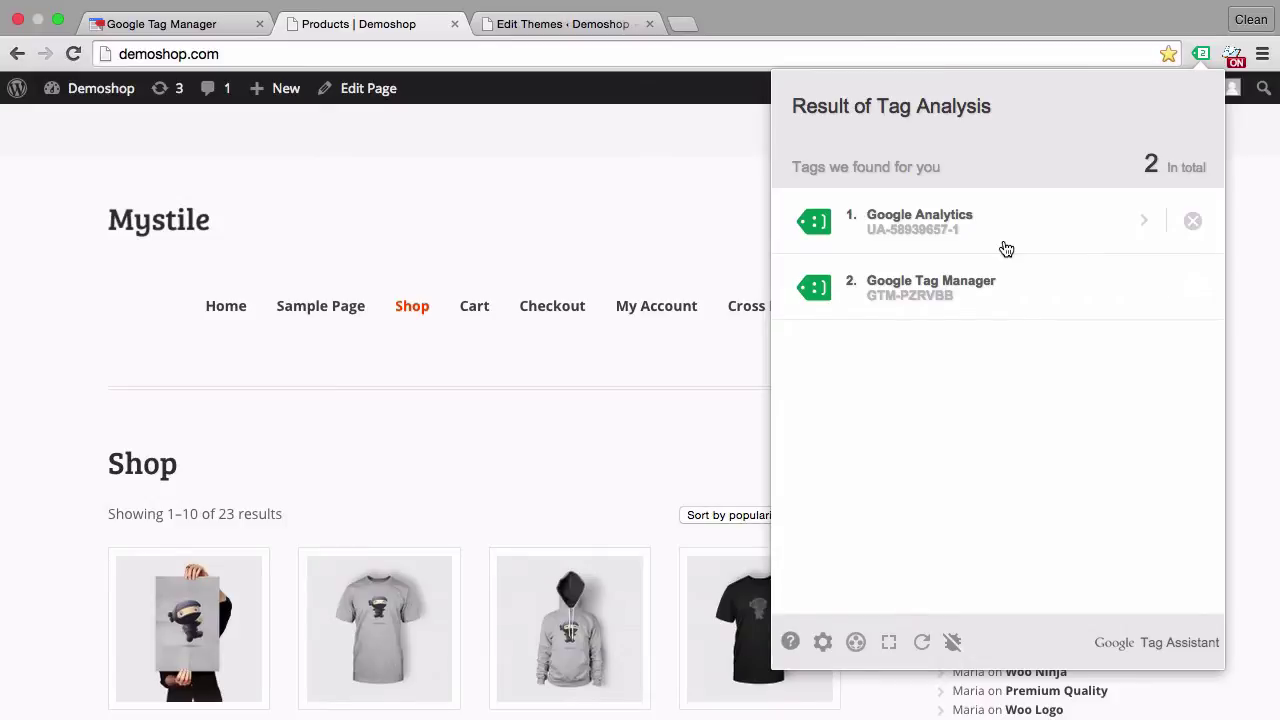
pyautogui.click(552, 263)
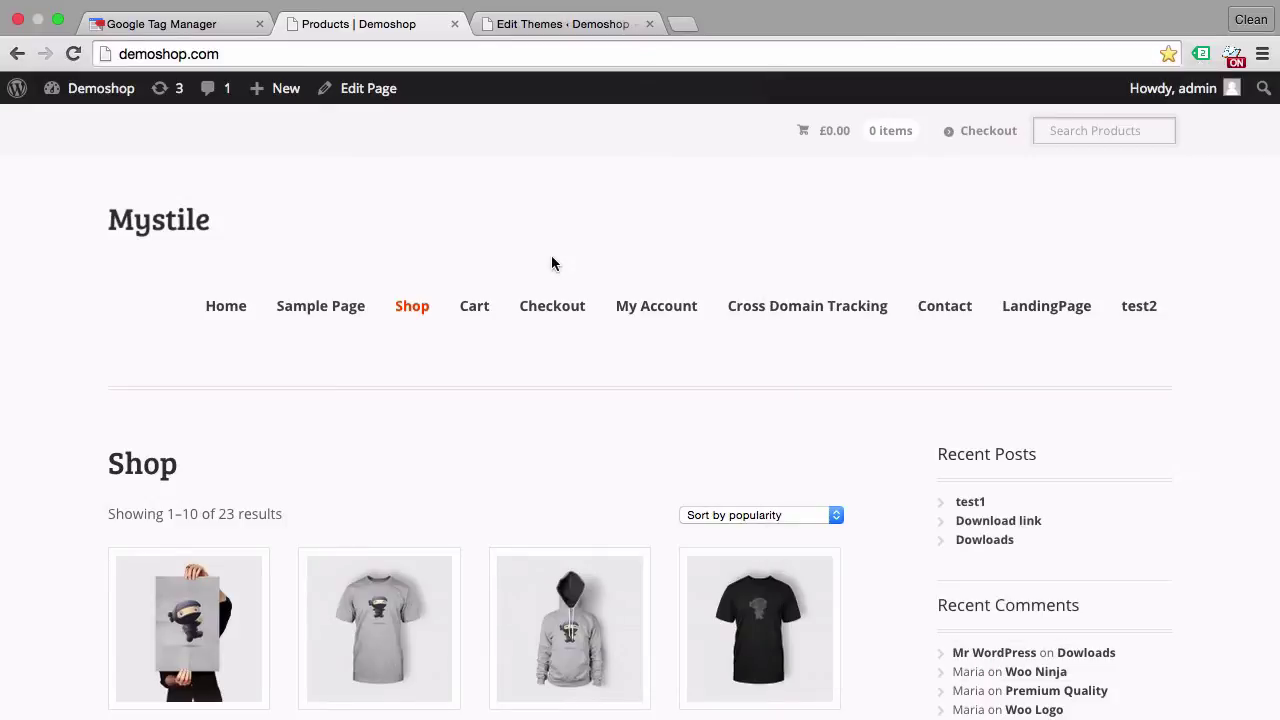
# View the Shop page source and highlight the GTM-PZRVBB snippet after the <body> tag
pyautogui.rightClick(552, 257)
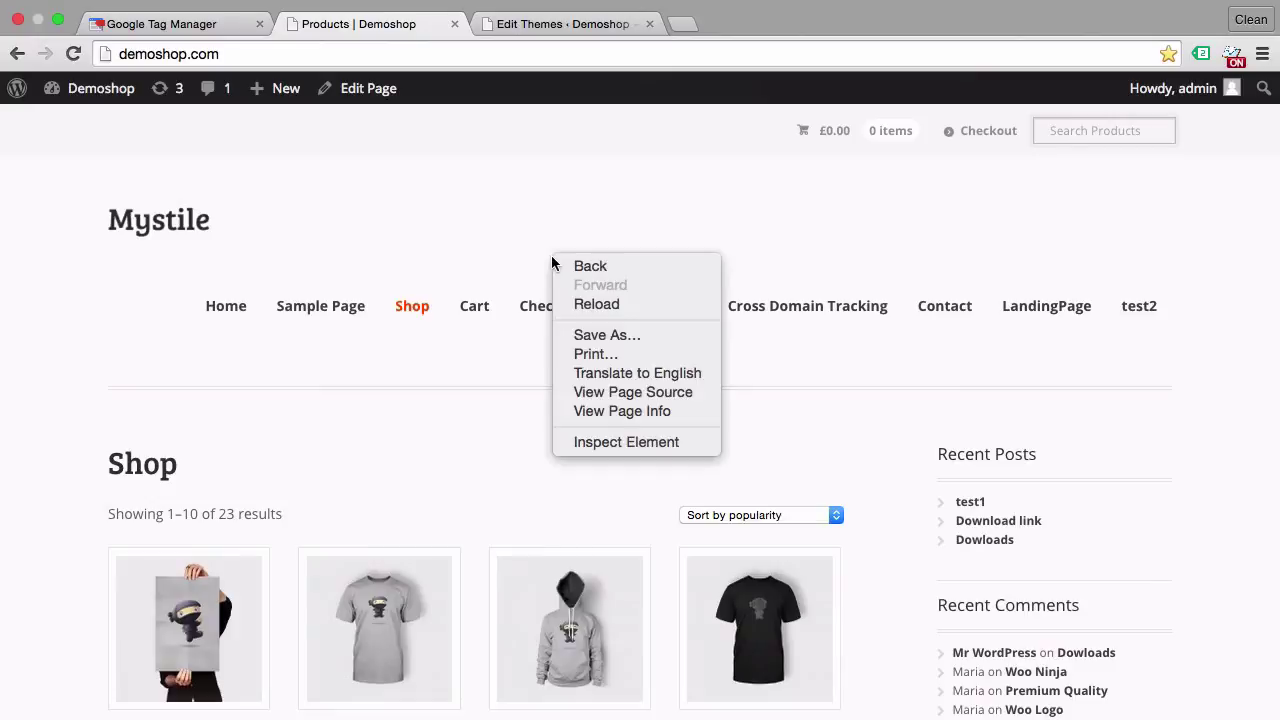
pyautogui.click(609, 394)
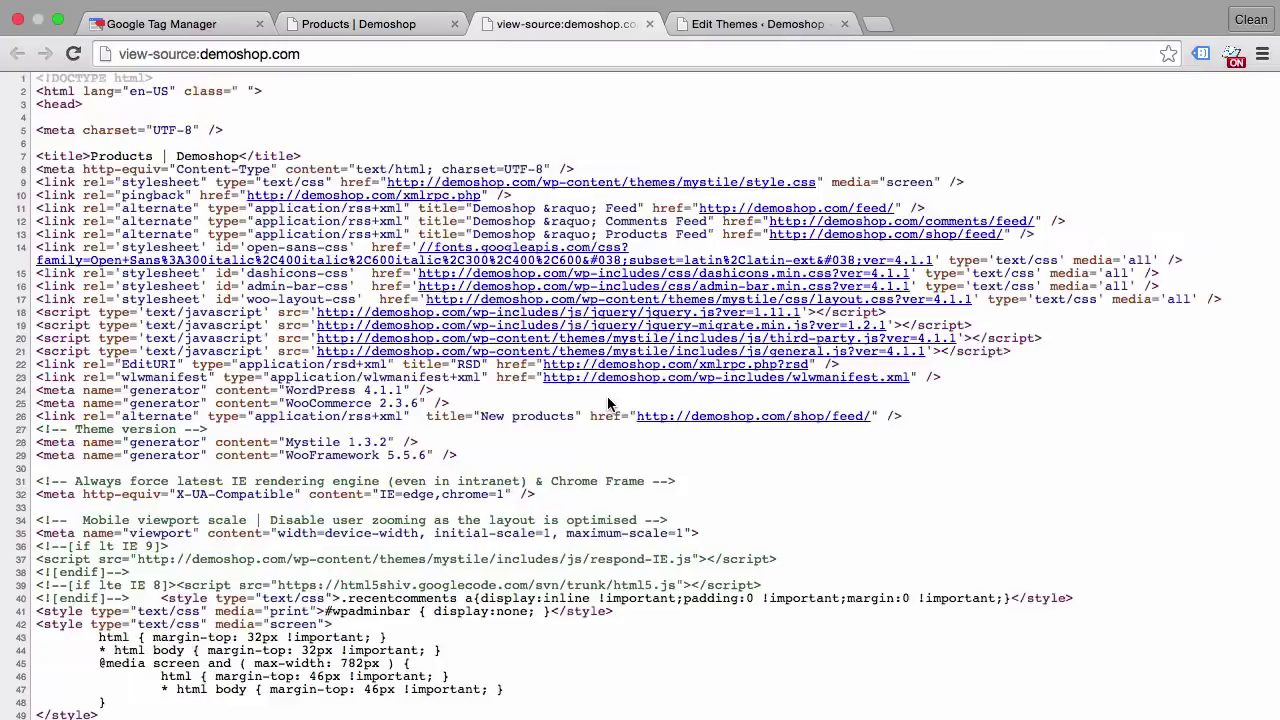
pyautogui.scroll(-3, 271, 450)
pyautogui.scroll(-10, 271, 452)
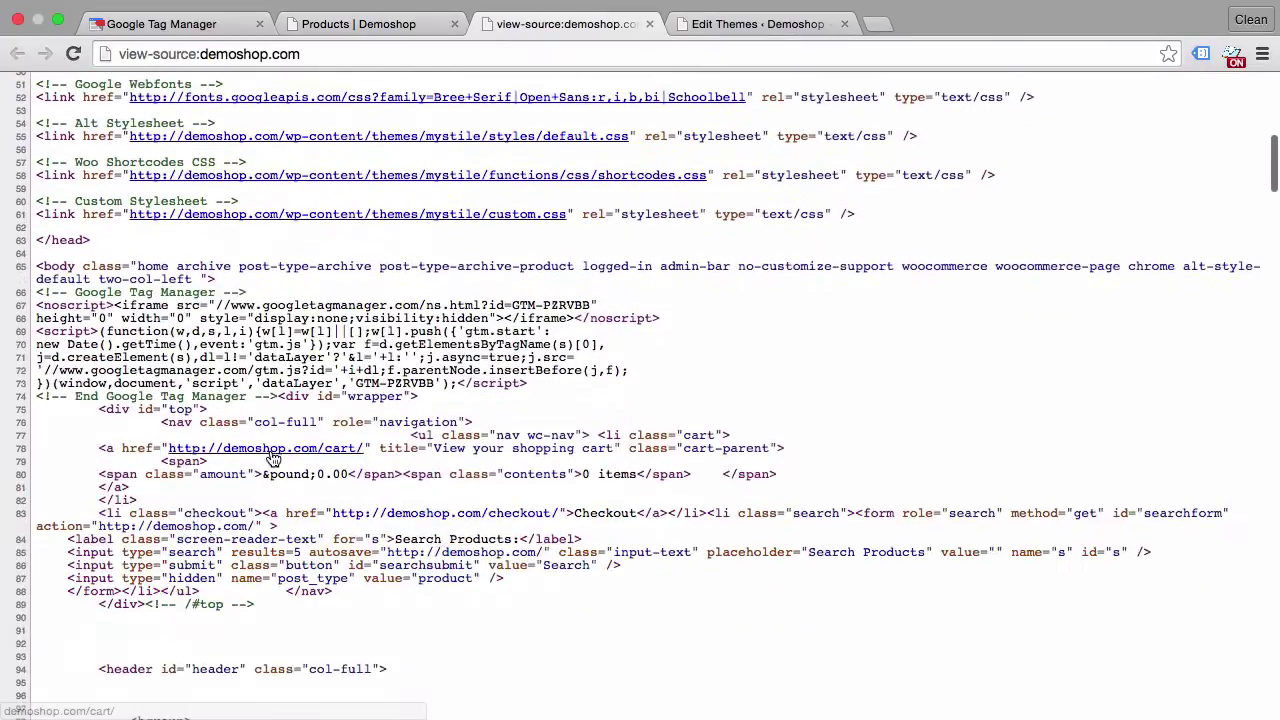
pyautogui.moveTo(36, 266); pyautogui.dragTo(106, 267)
pyautogui.click(104, 331)
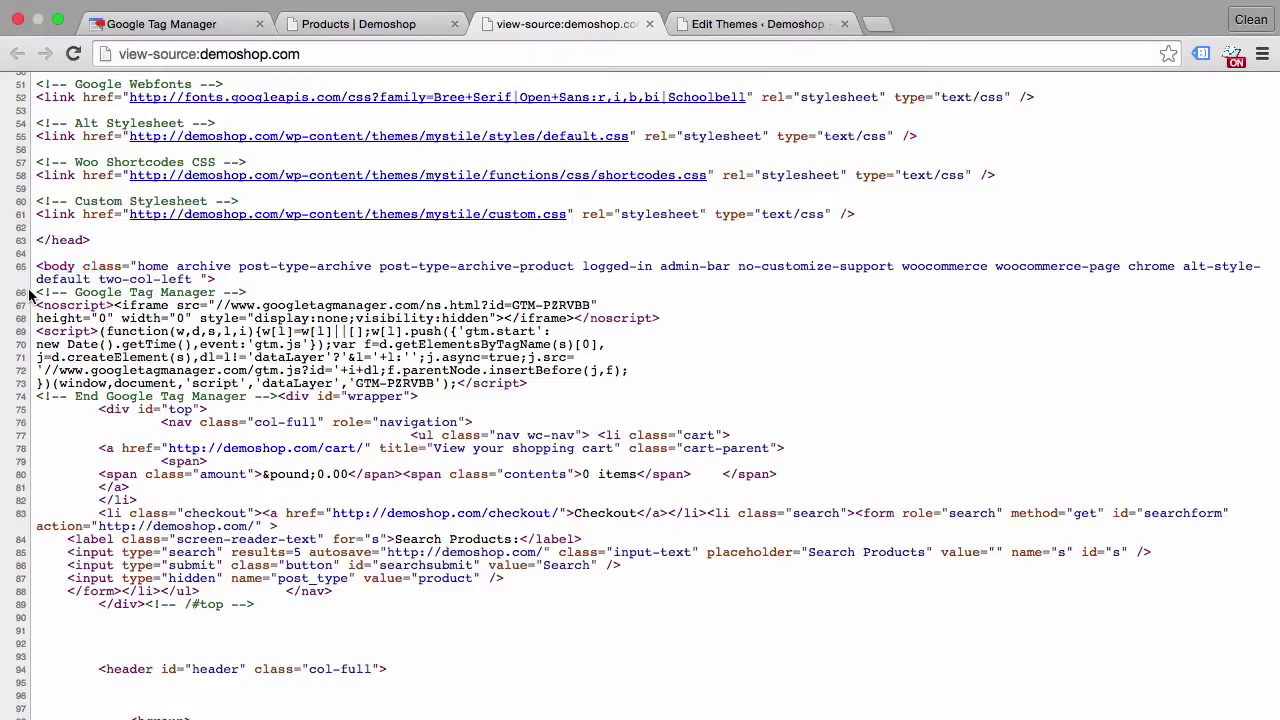
pyautogui.moveTo(38, 292); pyautogui.dragTo(270, 389)
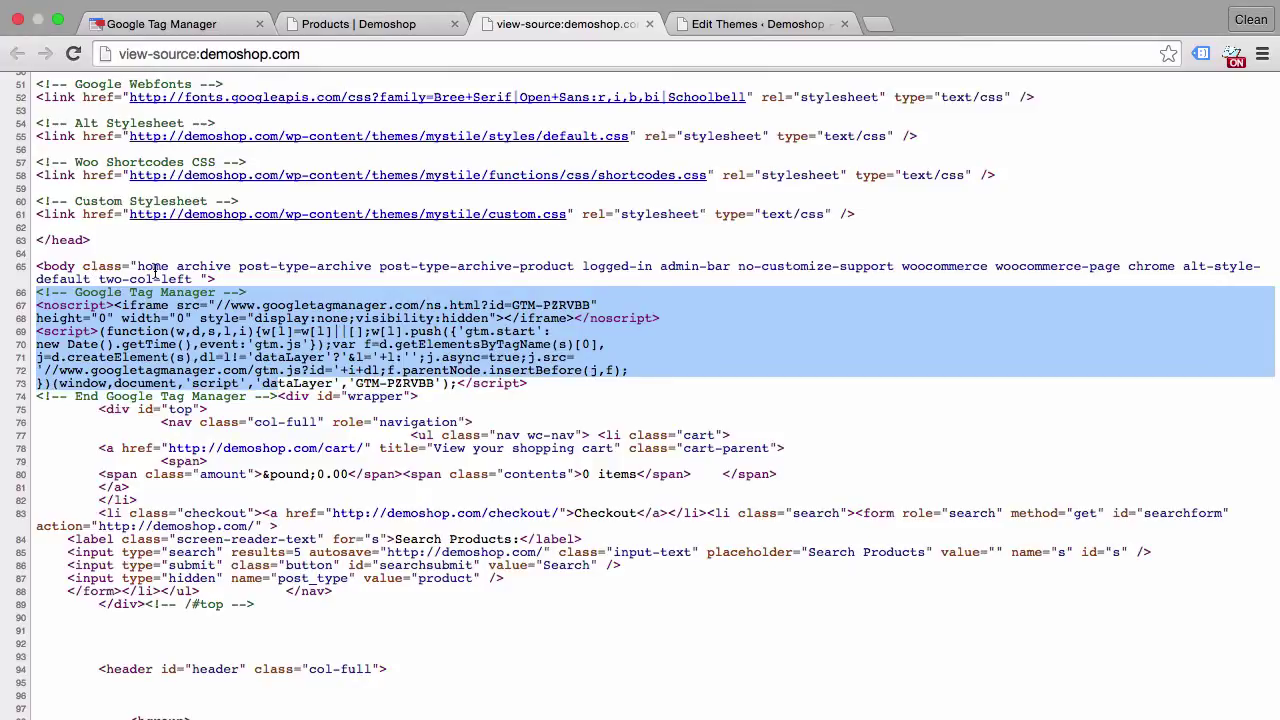
# Select the whole GTM-PZRVBB block in header.php, delete it, and update the file
pyautogui.click(722, 24)
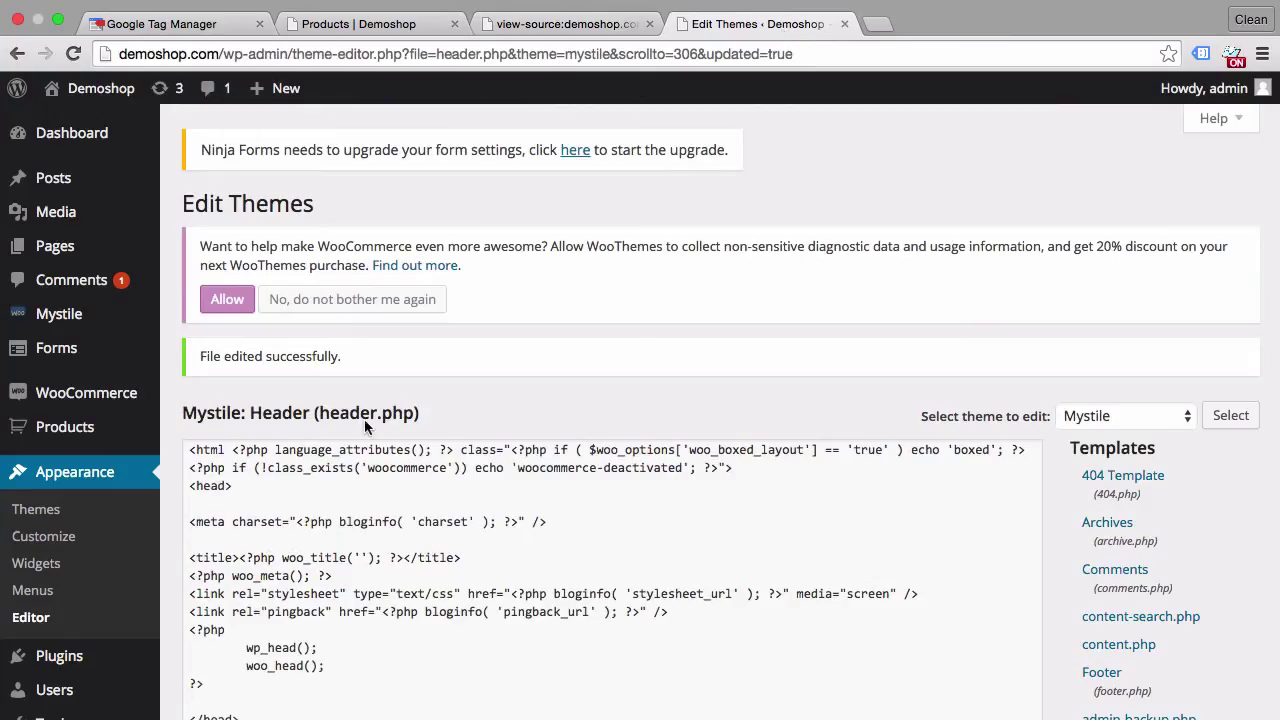
pyautogui.scroll(-2, 273, 636)
pyautogui.scroll(-8, 273, 636)
pyautogui.scroll(4, 273, 636)
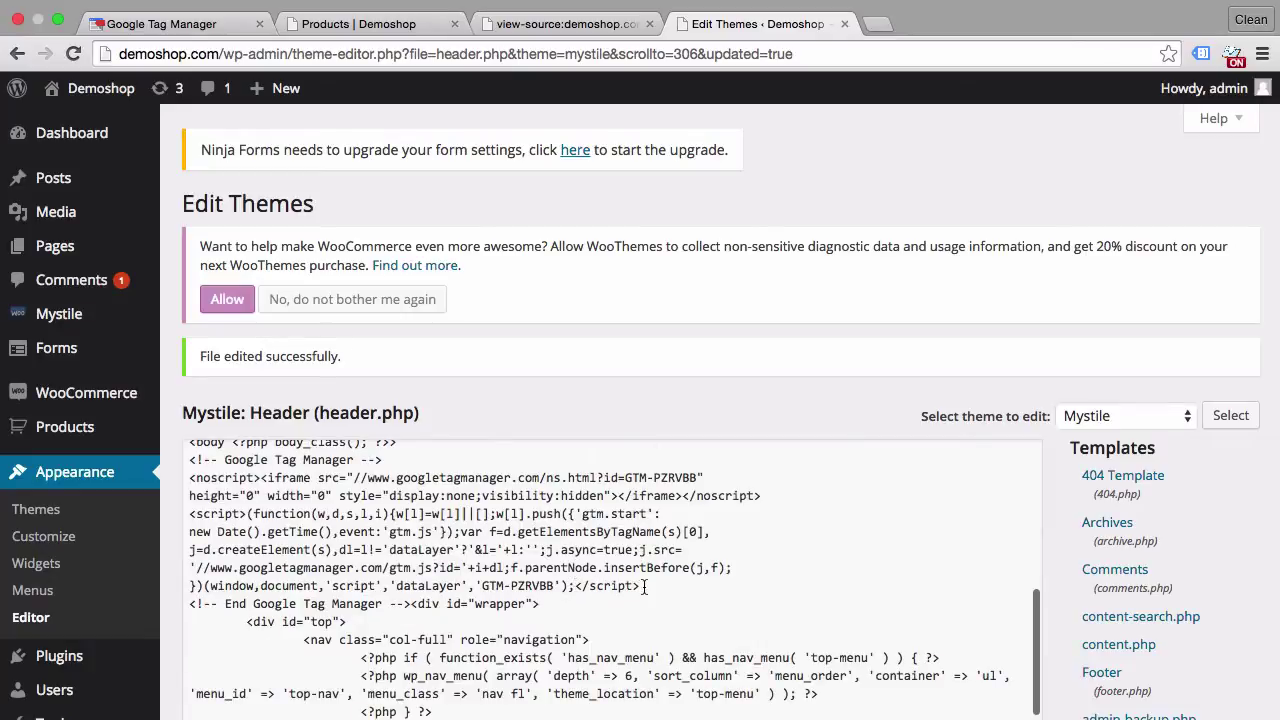
pyautogui.moveTo(641, 586); pyautogui.dragTo(258, 478)
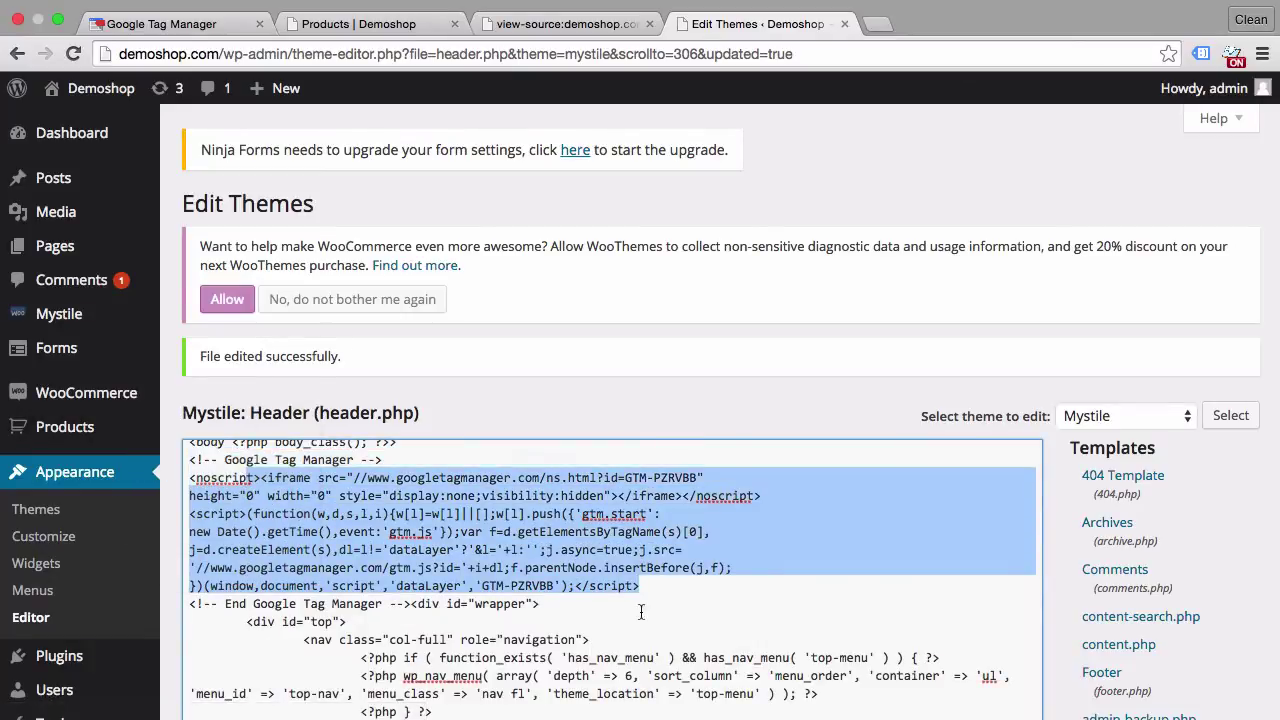
pyautogui.click(412, 603)
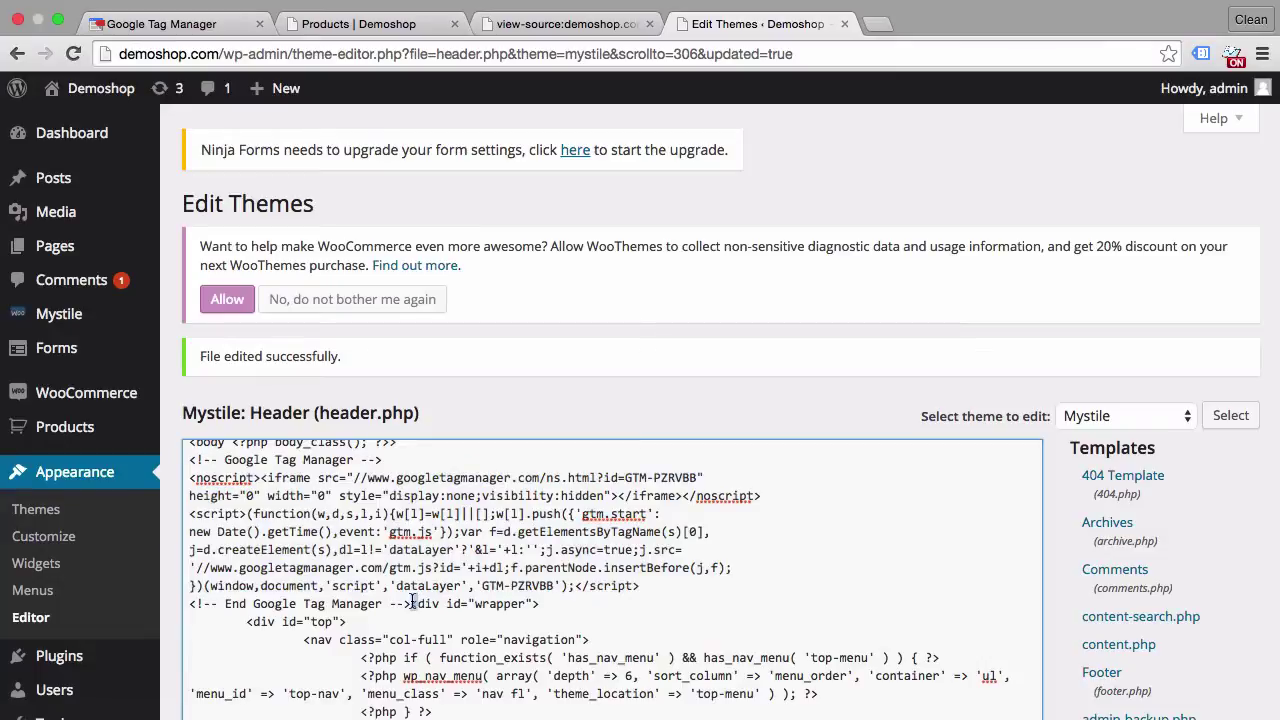
pyautogui.moveTo(411, 603); pyautogui.dragTo(185, 463)
pyautogui.press('BackSpace')
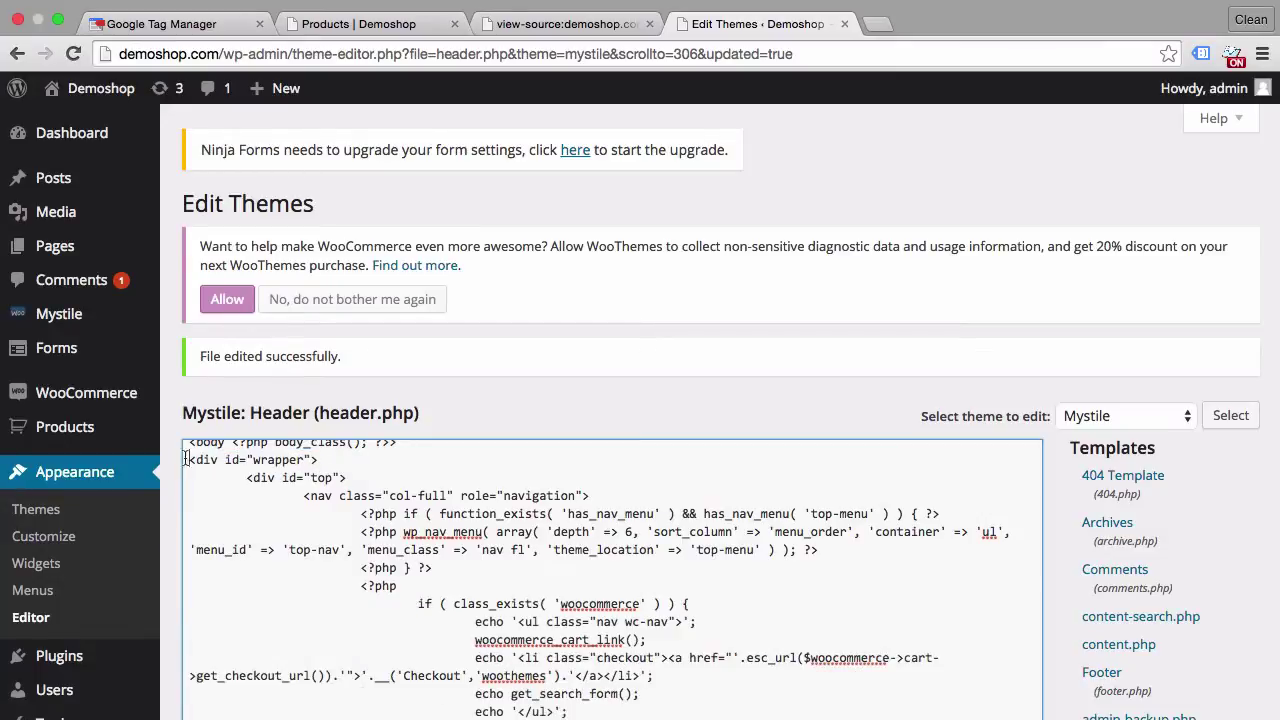
pyautogui.scroll(-5, 165, 454)
pyautogui.click(224, 455)
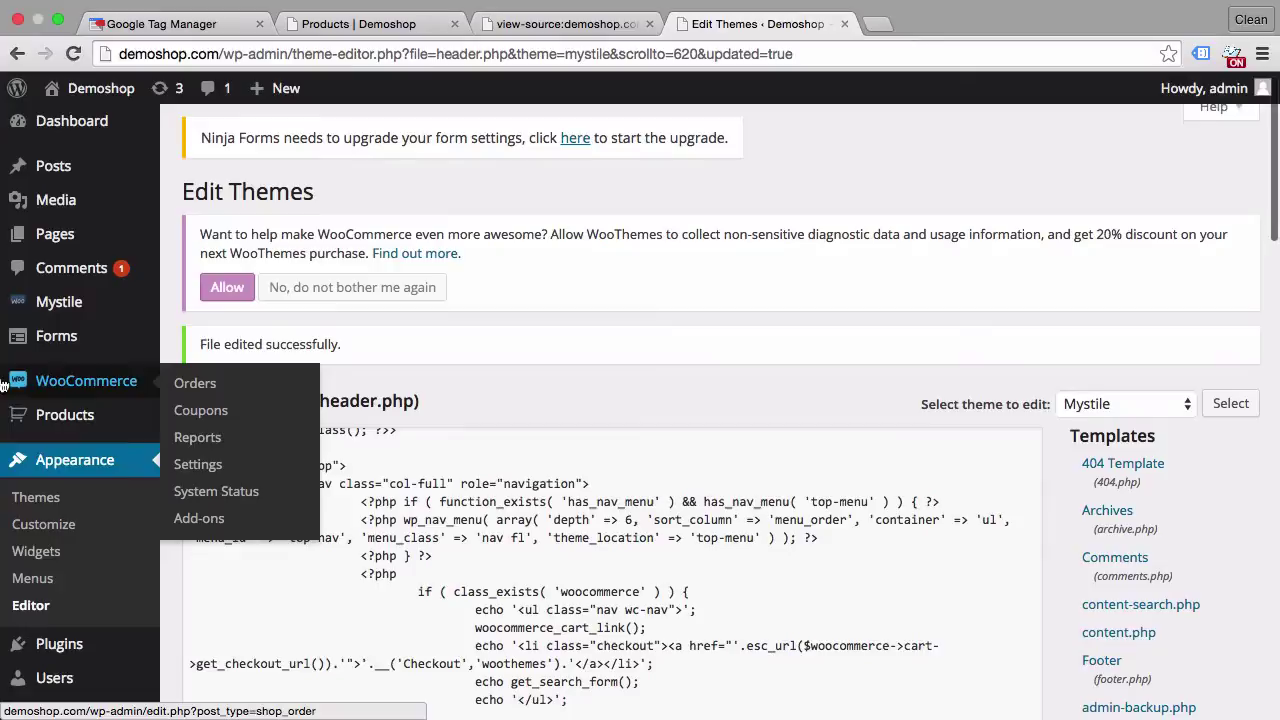
# Search Plugins > Add New for 'google tag manager' and browse the results
pyautogui.scroll(-3, 70, 420)
pyautogui.moveTo(60, 564)
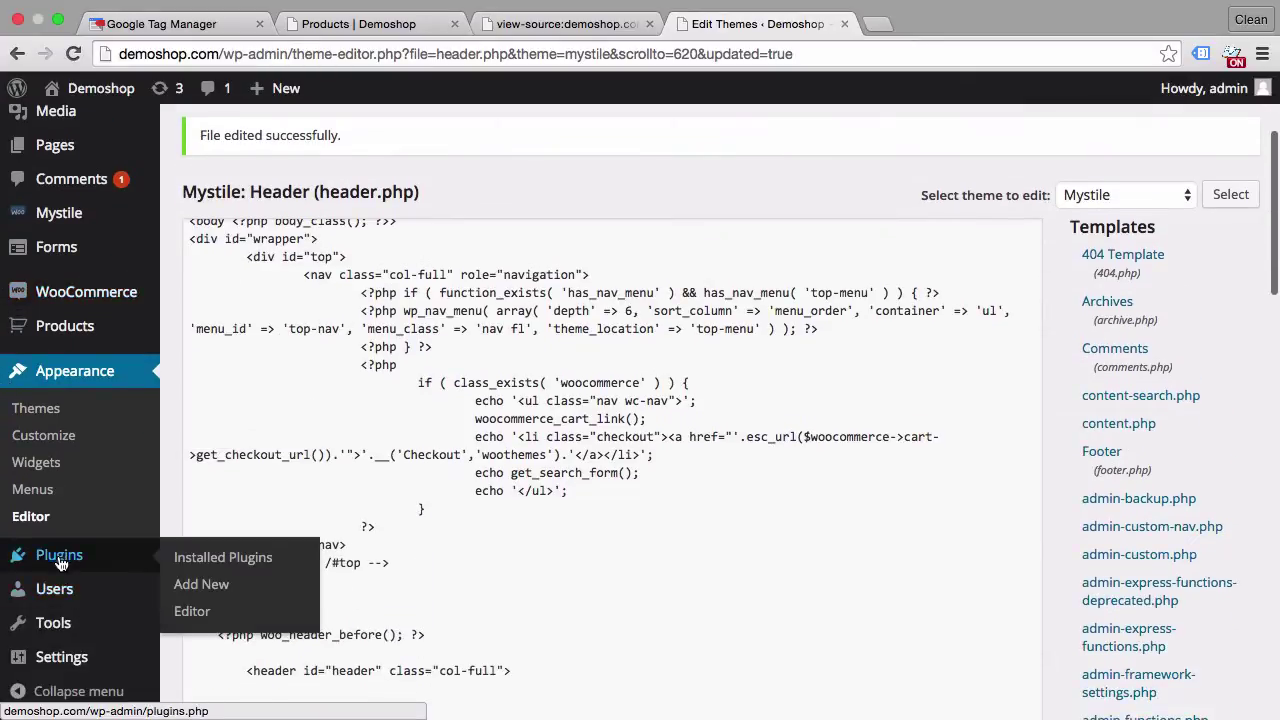
pyautogui.click(205, 588)
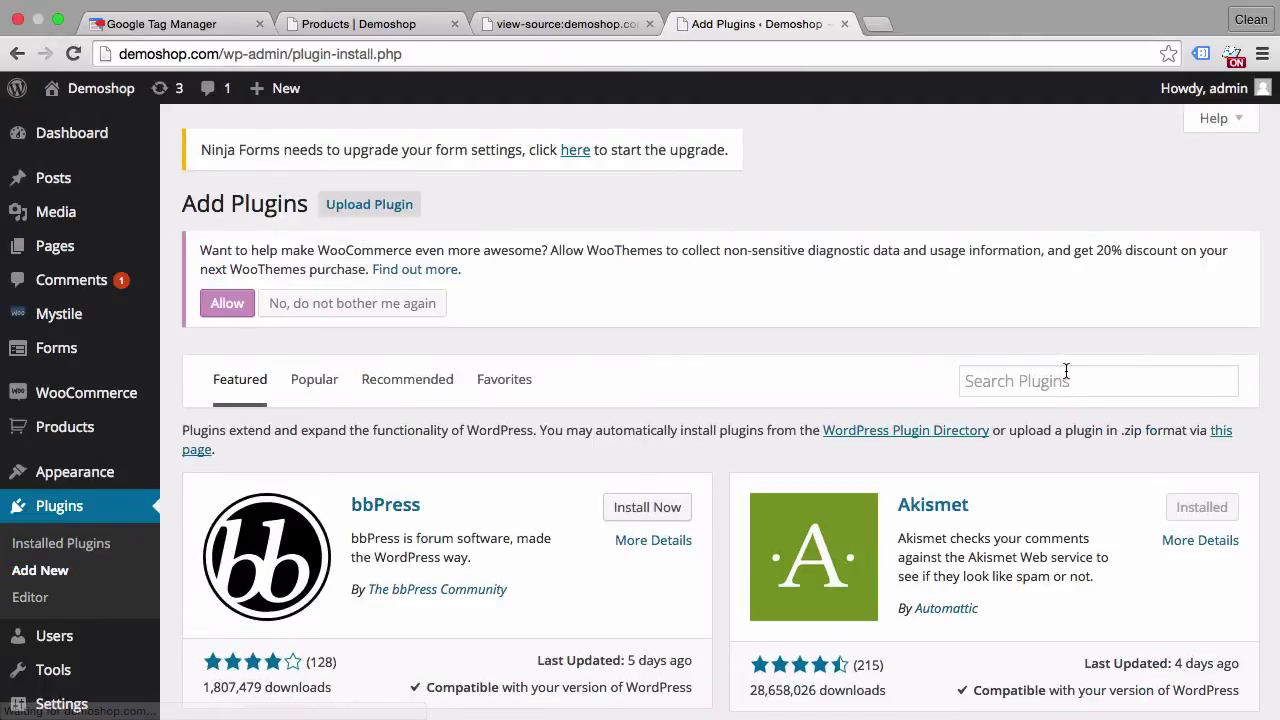
pyautogui.click(1063, 376)
pyautogui.write('googl')
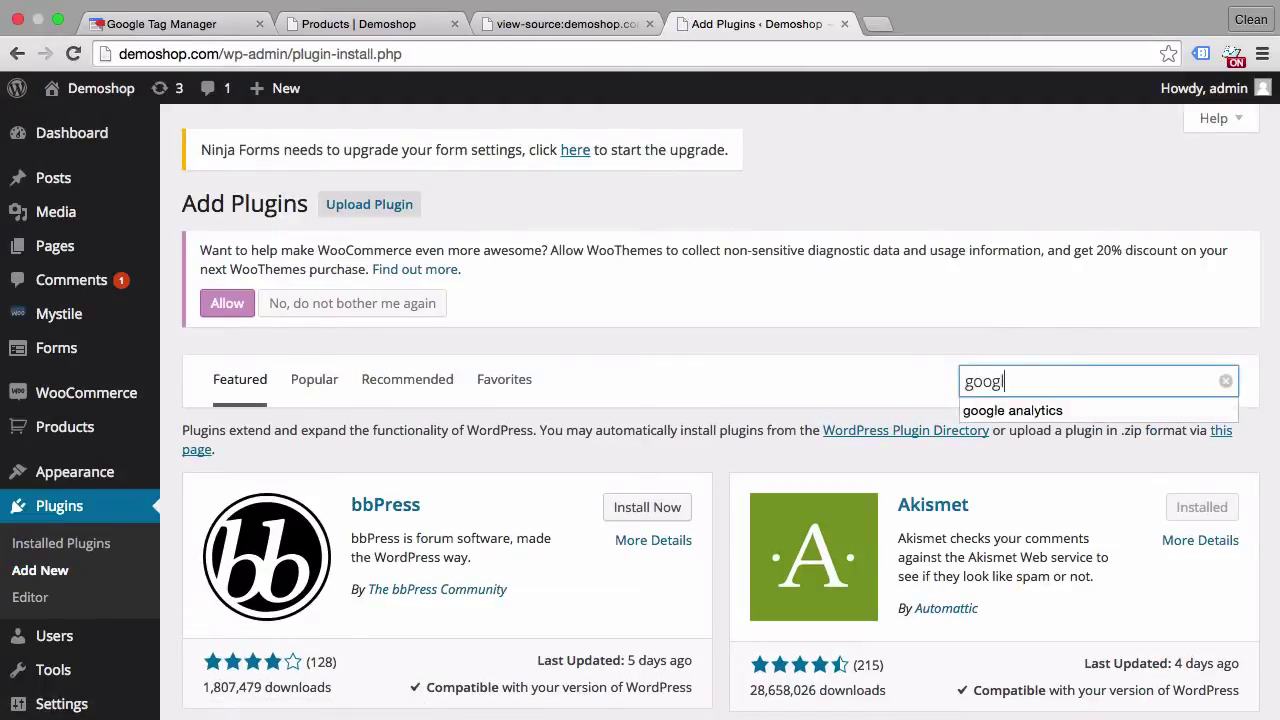
pyautogui.write('e tag manager')
pyautogui.press('Return')
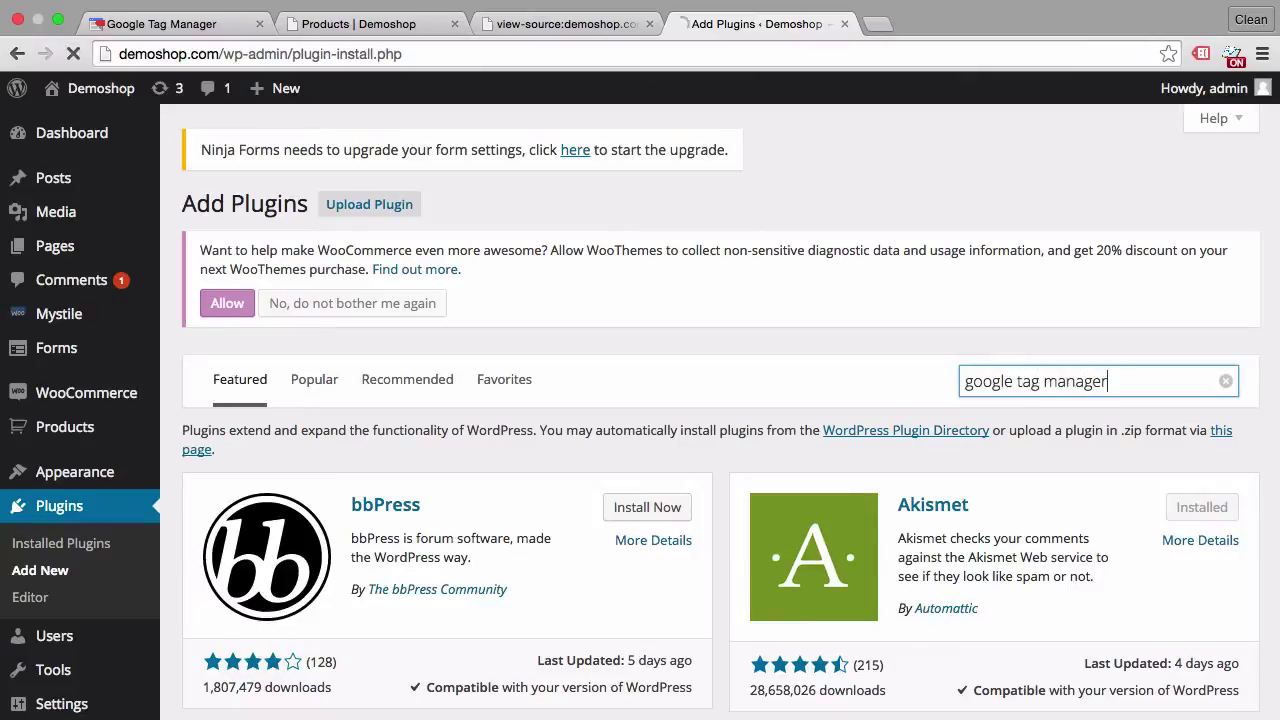
pyautogui.scroll(-3, 734, 322)
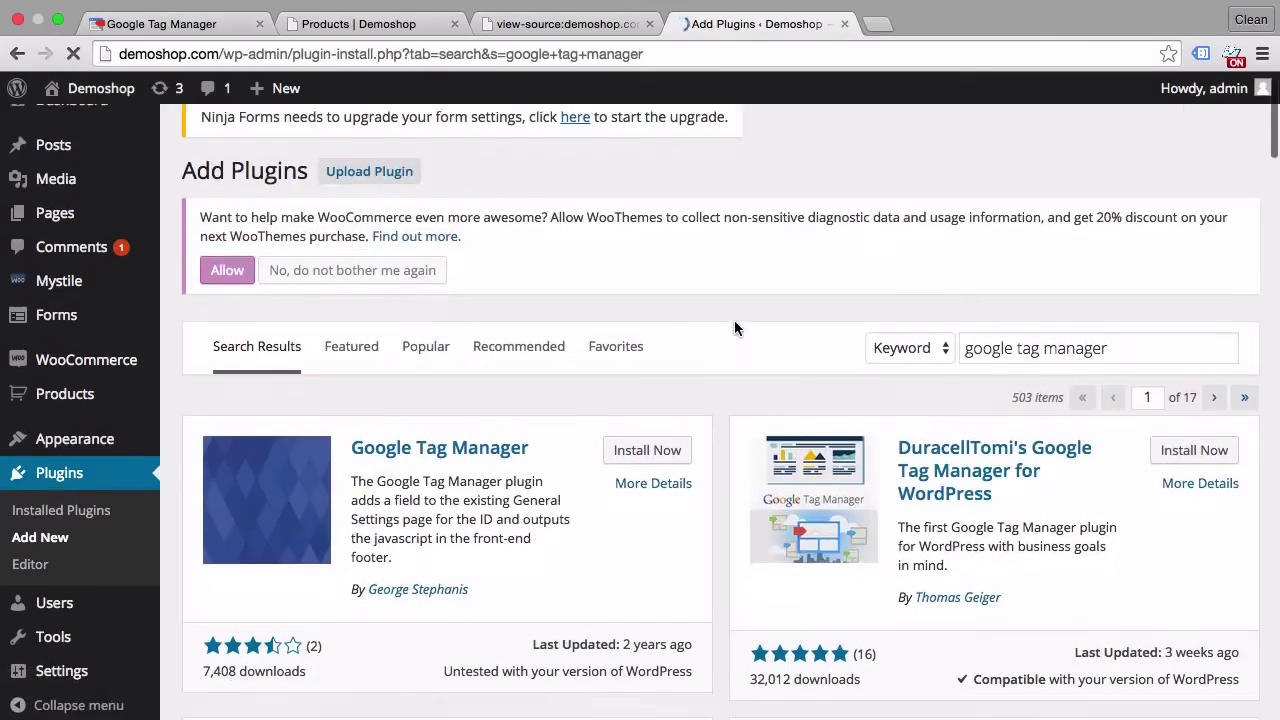
pyautogui.scroll(-2, 734, 327)
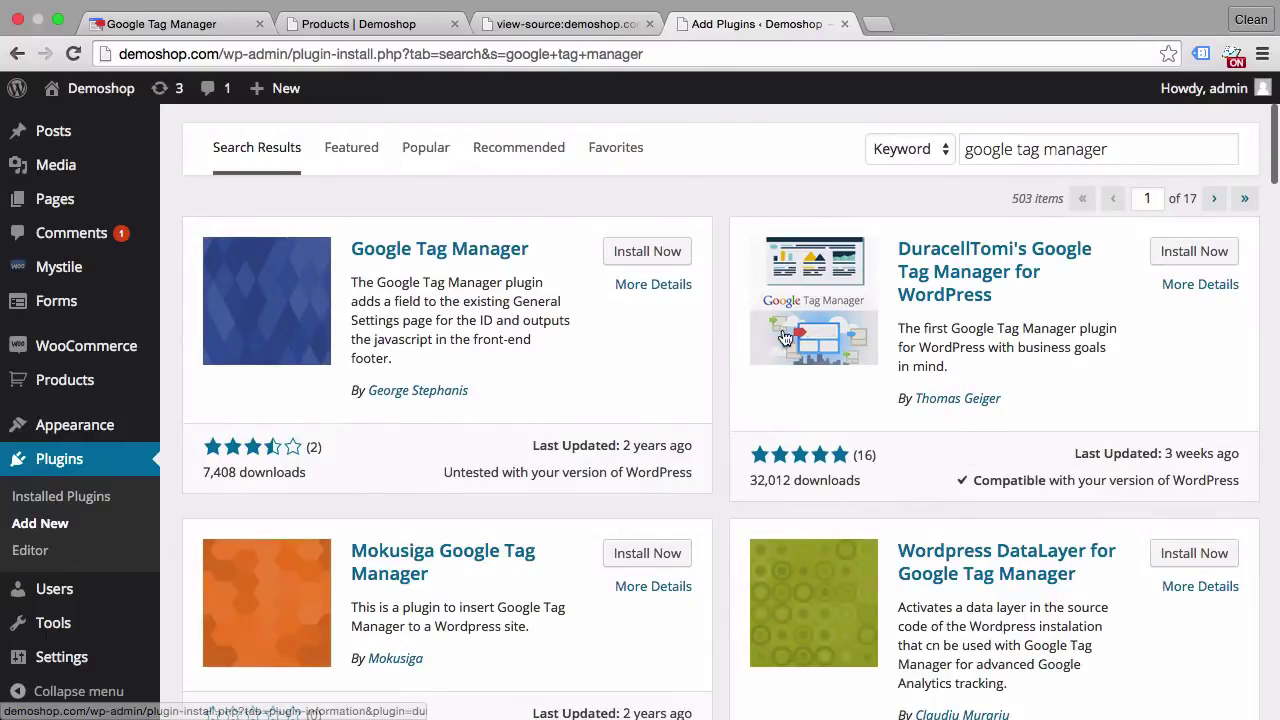
pyautogui.scroll(-1, 725, 342)
pyautogui.scroll(-4, 725, 342)
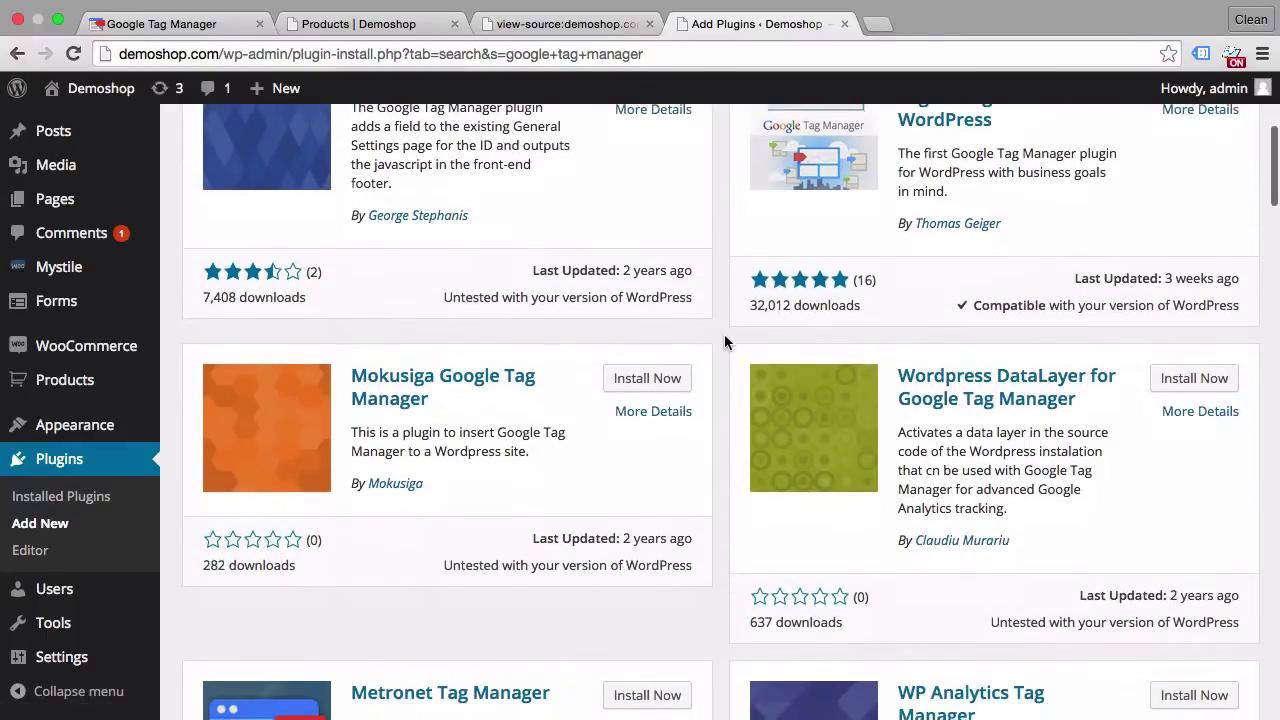
pyautogui.scroll(5, 725, 342)
pyautogui.scroll(1, 725, 342)
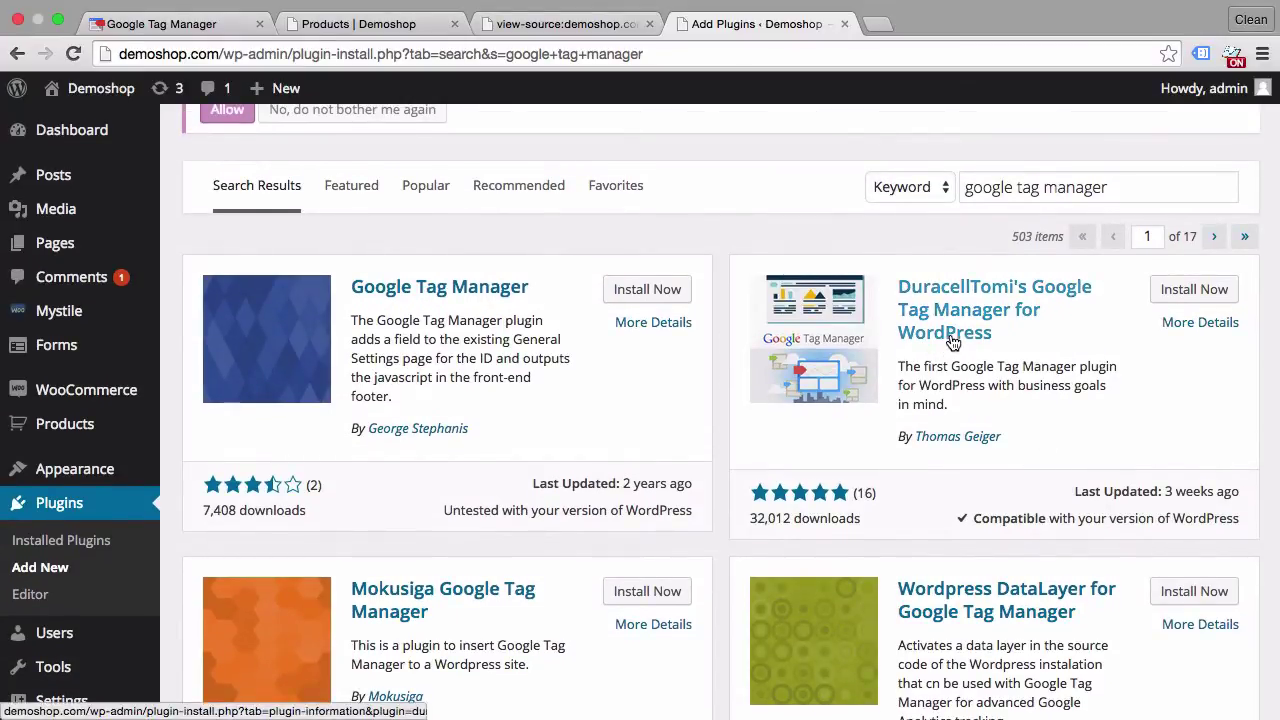
# Install and activate DuracellTomi's Google Tag Manager for WordPress plugin
pyautogui.click(1170, 298)
pyautogui.click(782, 250)
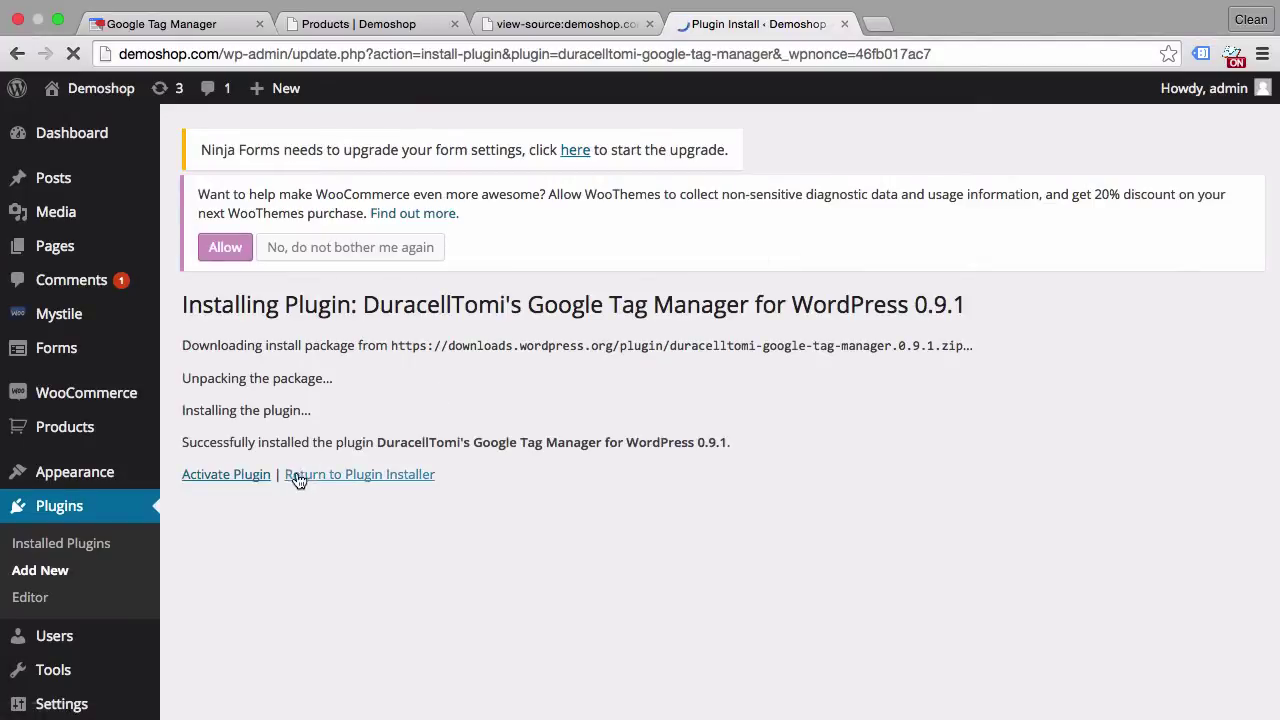
pyautogui.click(245, 478)
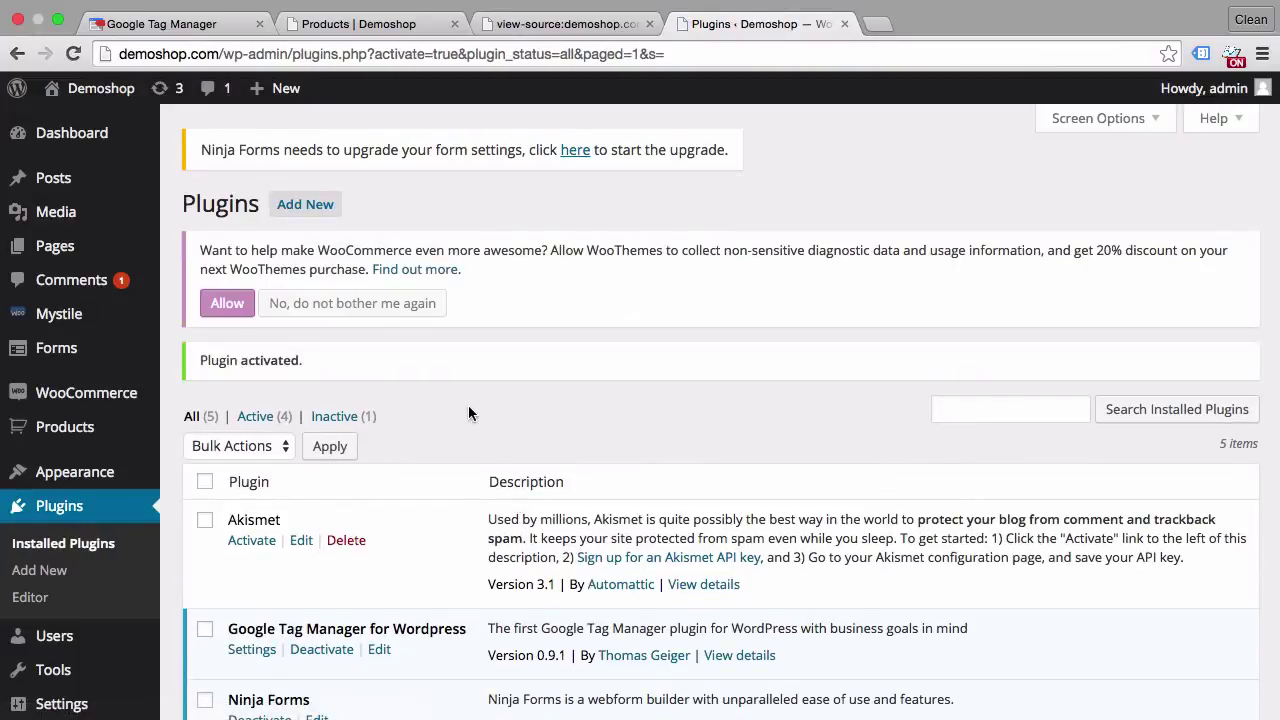
# Open the plugin's Settings > Google Tag Manager options page showing placeholder ID GTM-00000
pyautogui.scroll(-2, 166, 431)
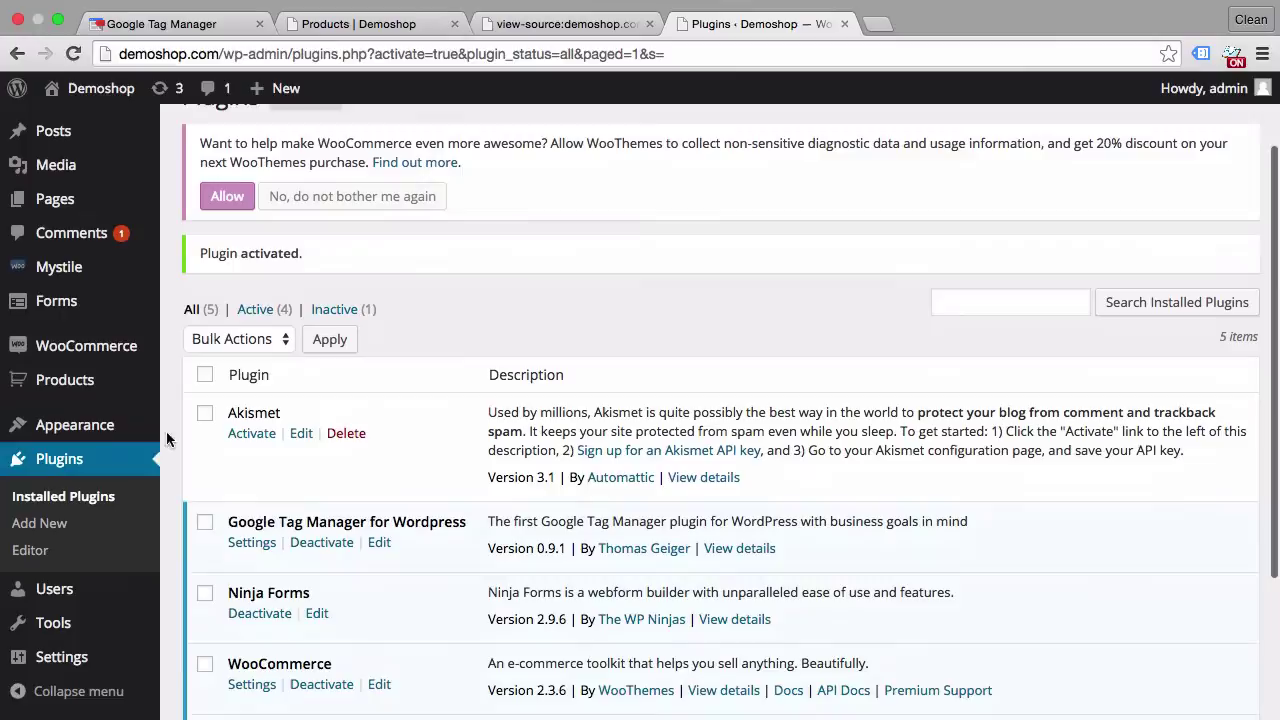
pyautogui.moveTo(71, 661)
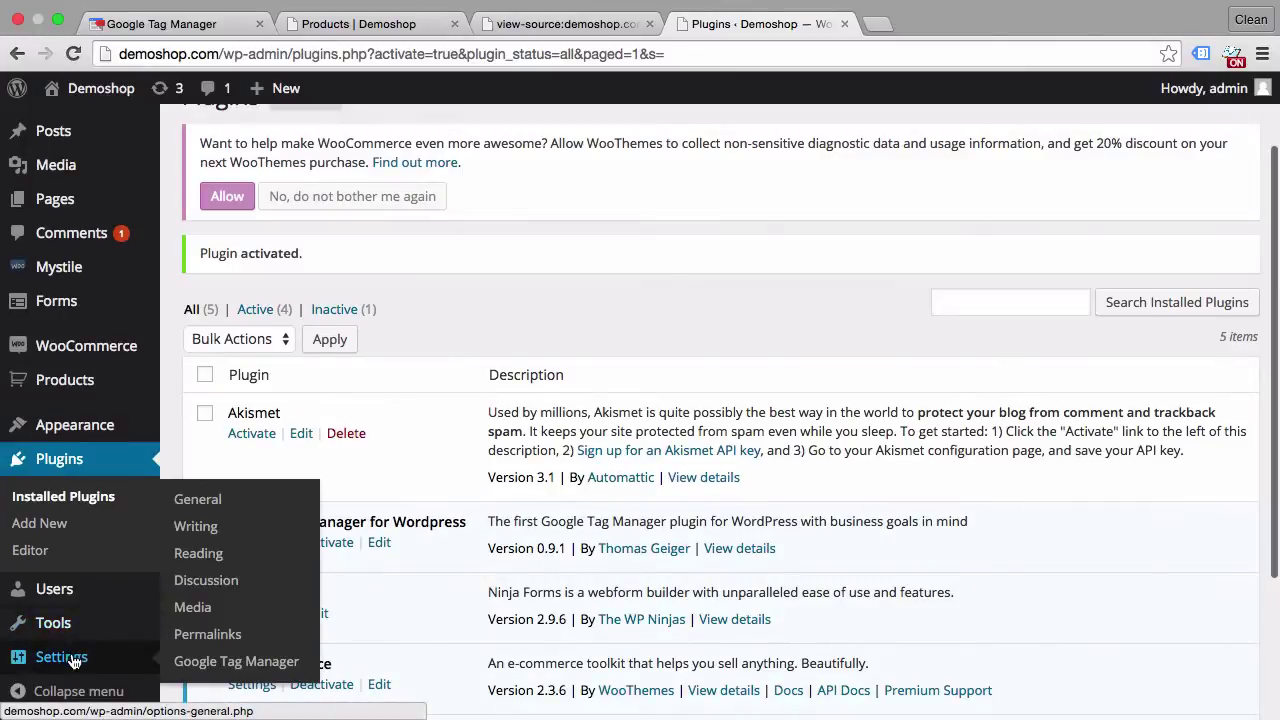
pyautogui.click(213, 665)
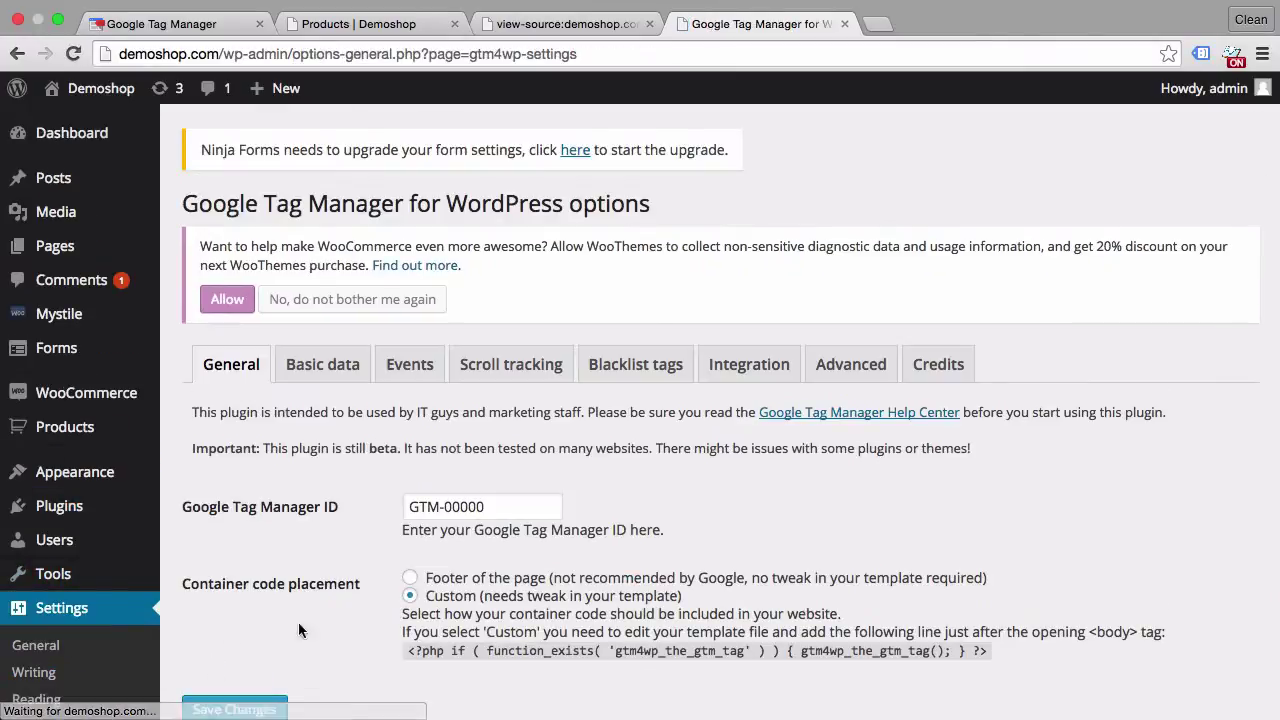
pyautogui.scroll(-4, 325, 616)
pyautogui.scroll(1, 325, 616)
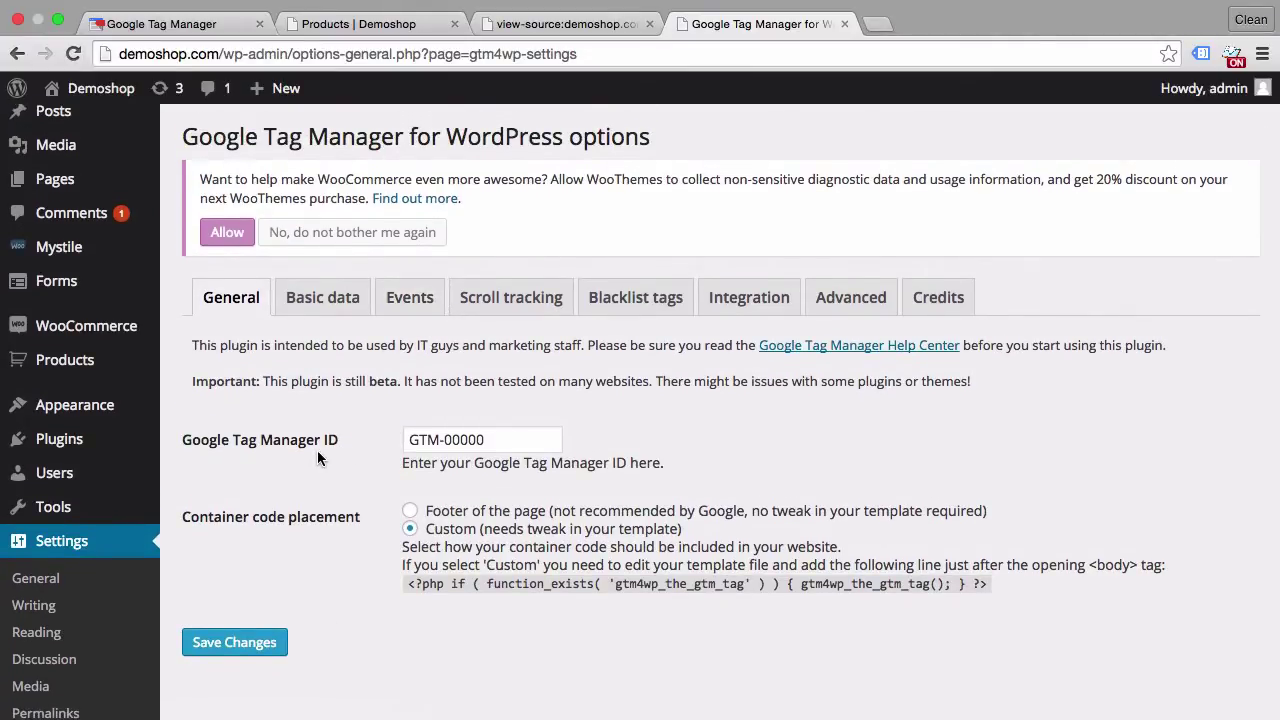
# Copy the container ID GTM-PZRVBB from the Tag Manager install code for the WordPress settings
pyautogui.click(180, 33)
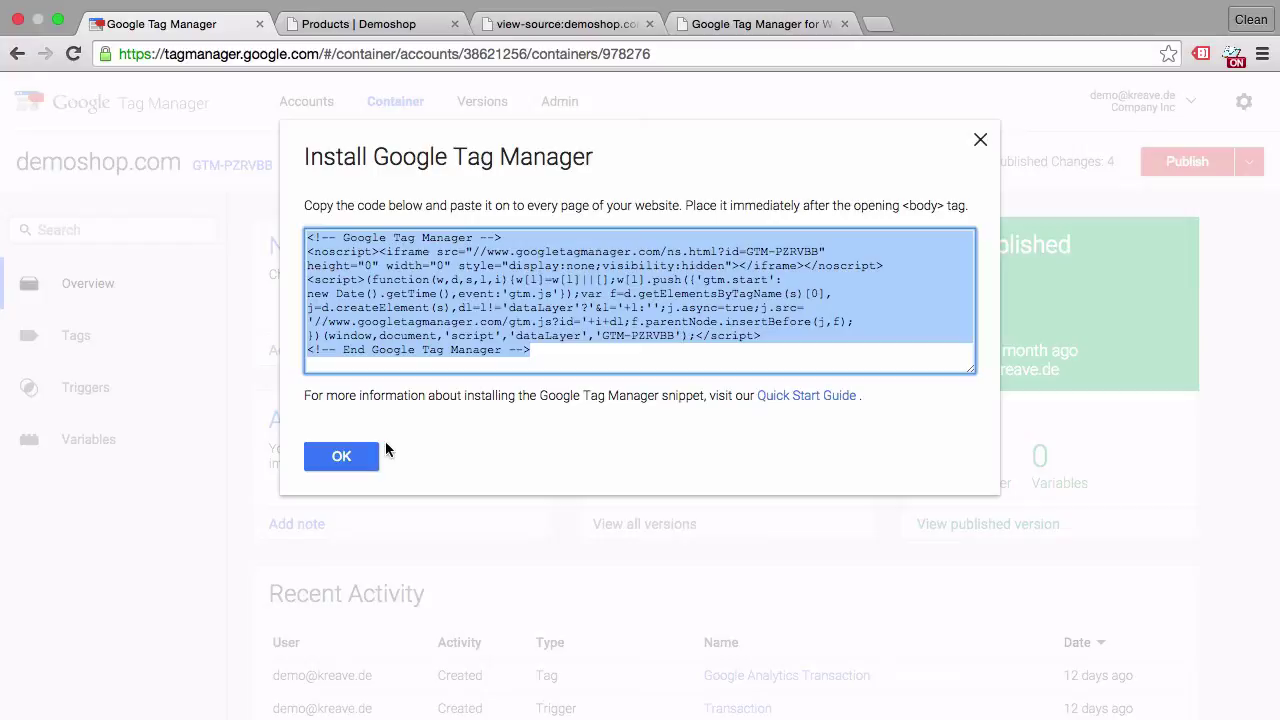
pyautogui.click(604, 252)
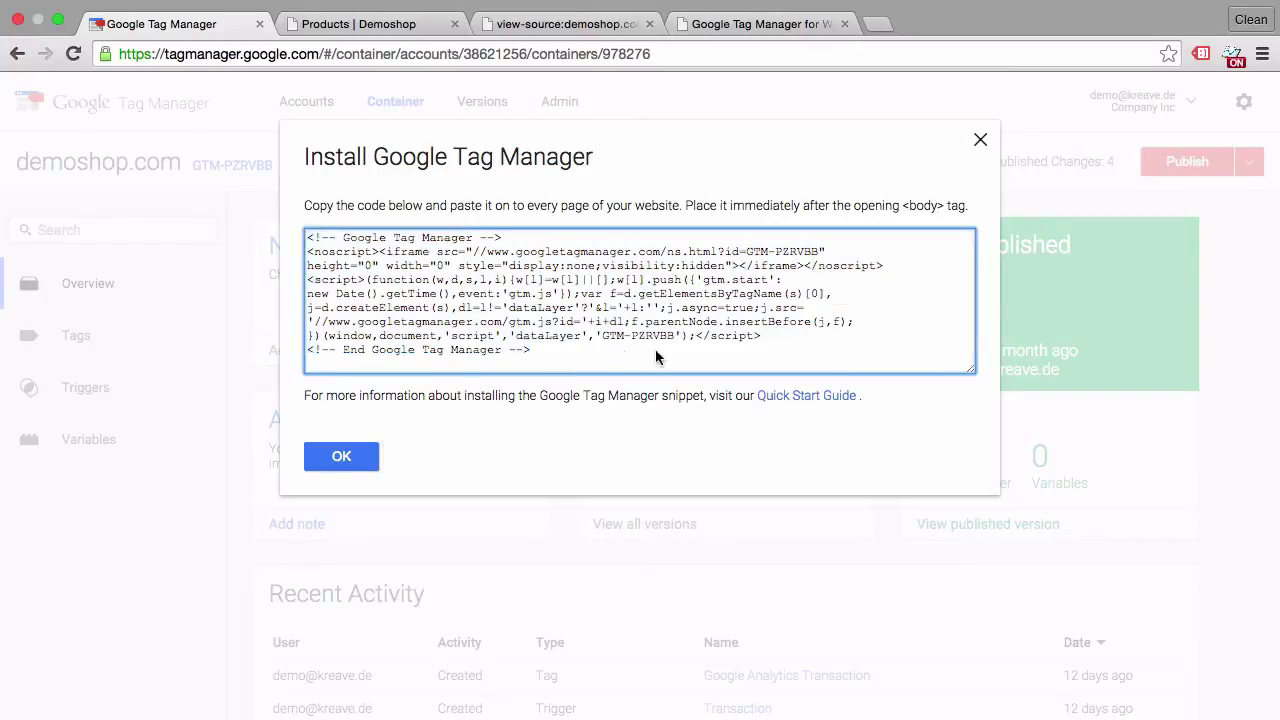
pyautogui.moveTo(603, 336); pyautogui.dragTo(679, 336)
pyautogui.rightClick(665, 336)
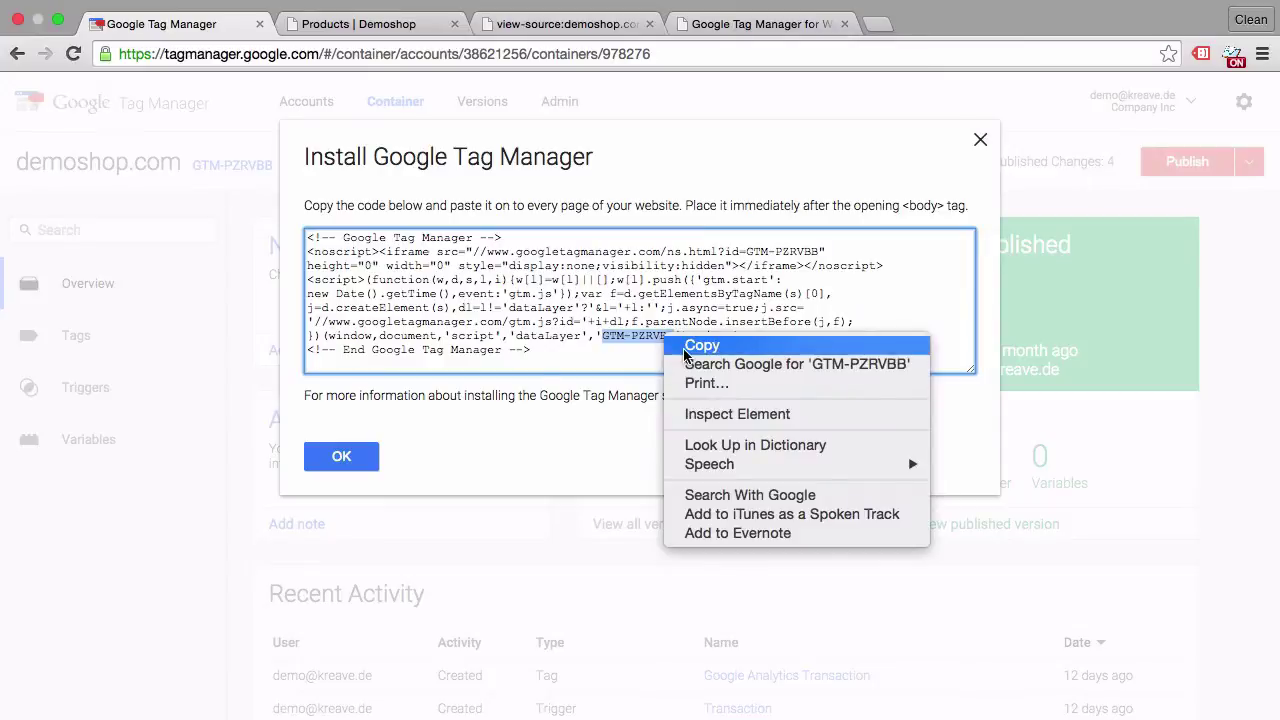
pyautogui.click(701, 346)
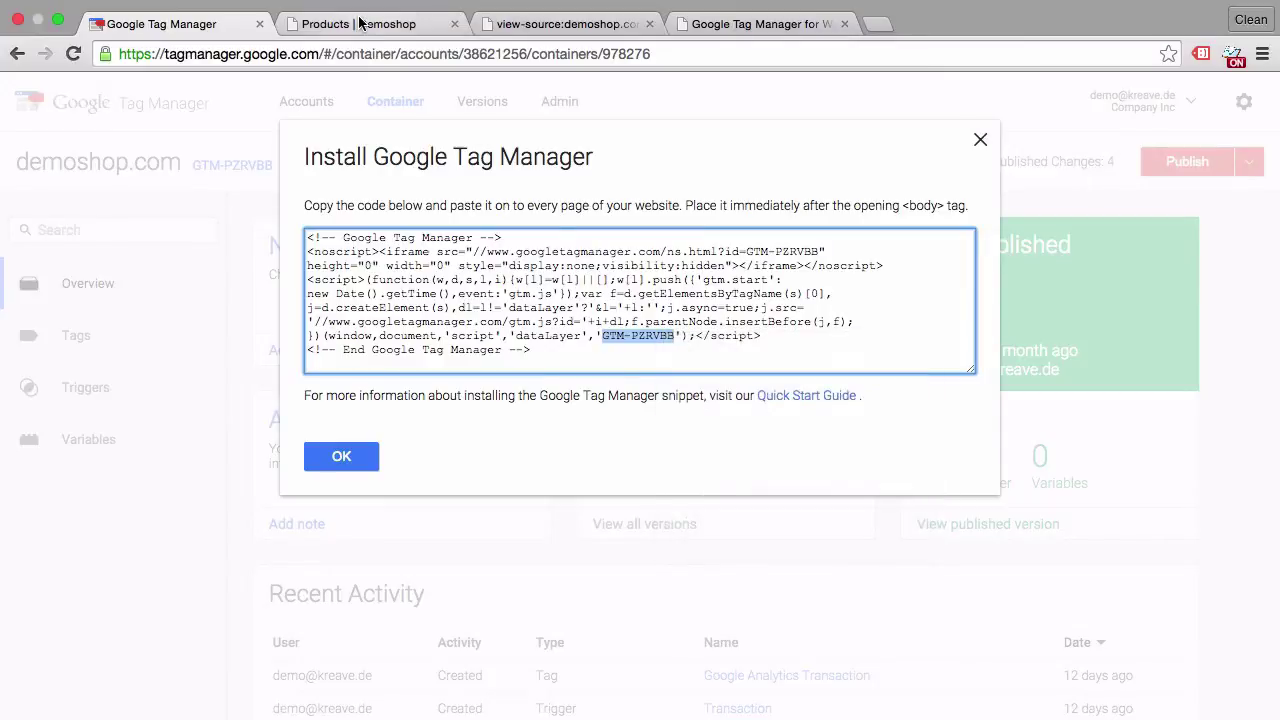
pyautogui.click(760, 23)
# Replace GTM-00000 with the pasted ID GTM-PZRVBB in the Google Tag Manager ID field
pyautogui.tripleClick(488, 440)
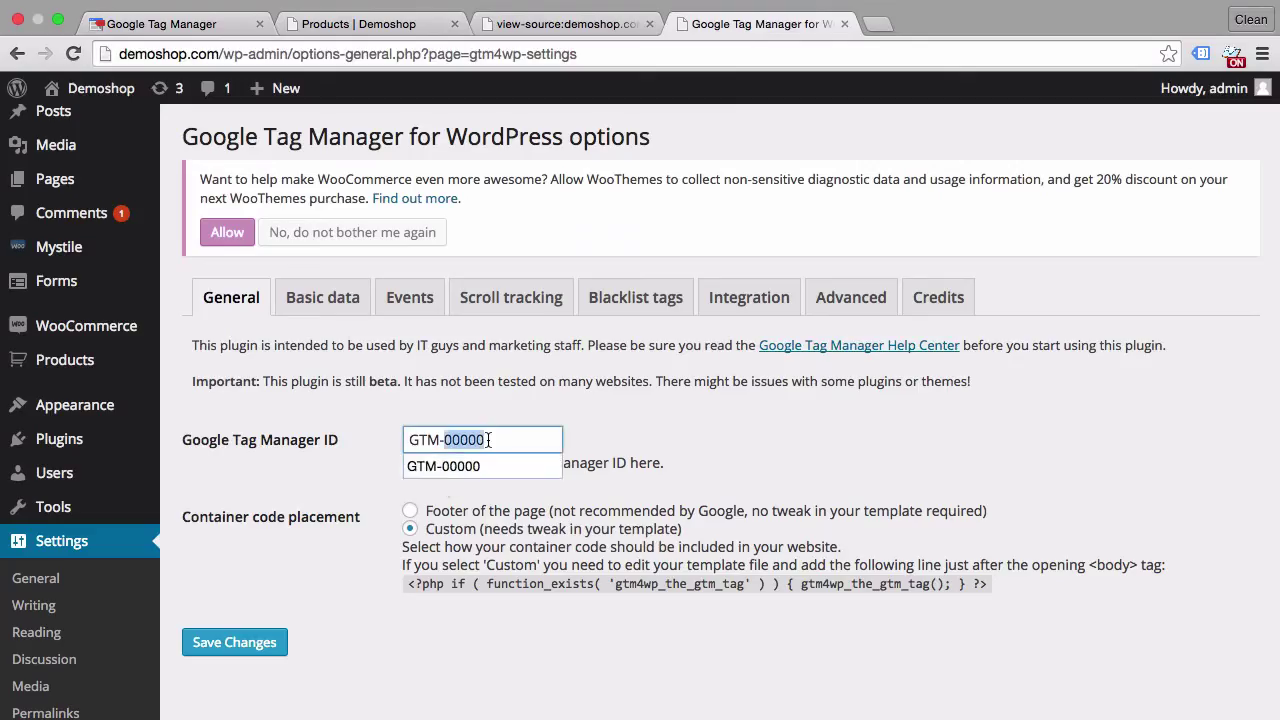
pyautogui.press('super+v')
pyautogui.click(589, 455)
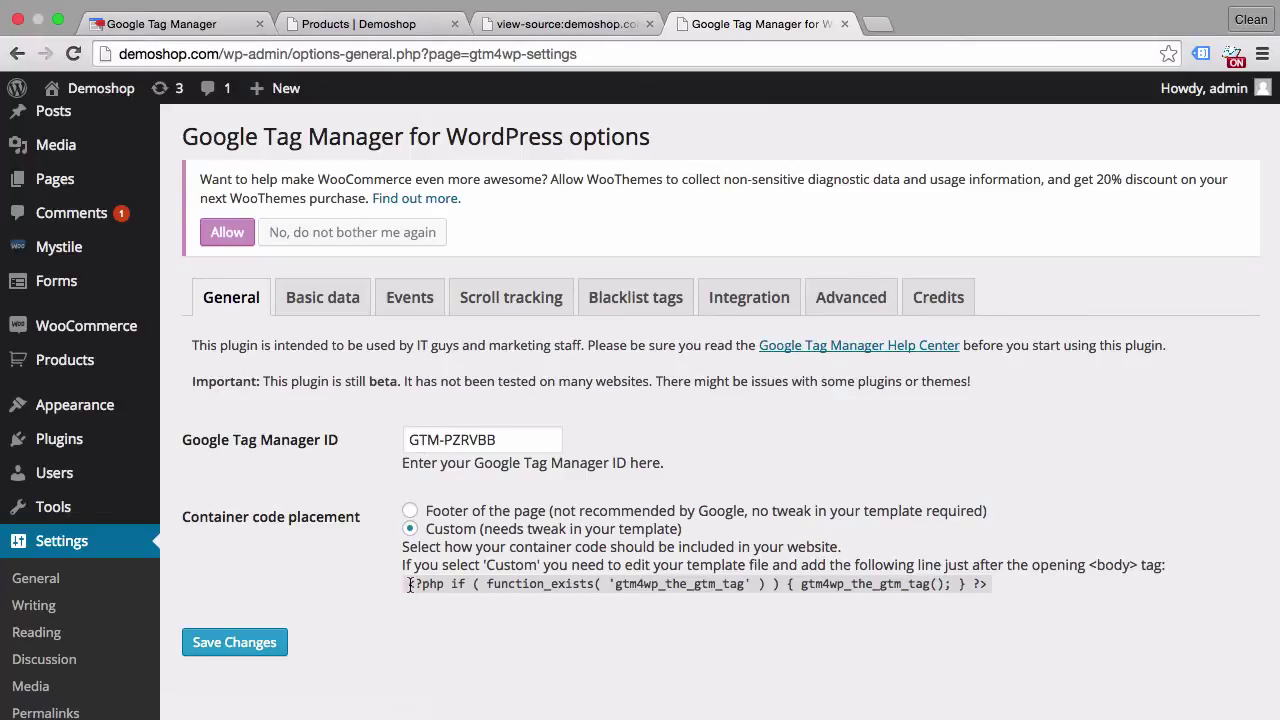
# Copy the <?php gtm4wp_the_gtm_tag line and save the plugin settings
pyautogui.moveTo(408, 584); pyautogui.dragTo(986, 582)
pyautogui.rightClick(898, 583)
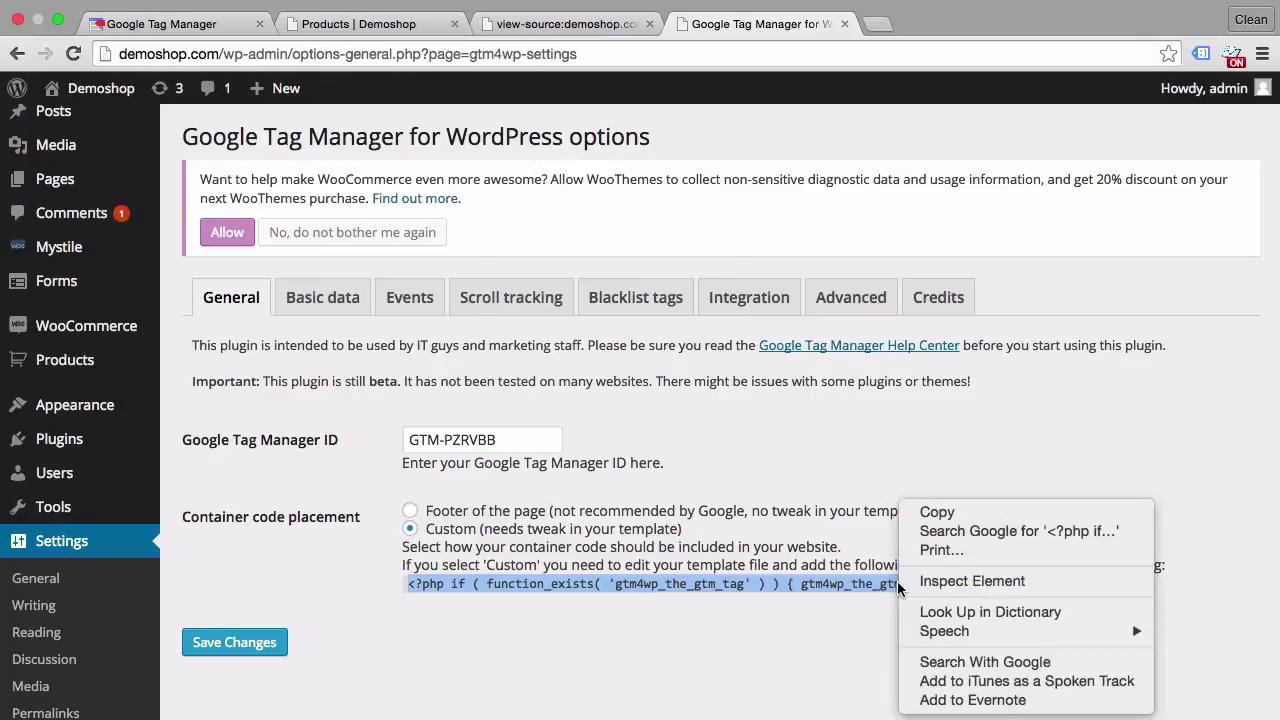
pyautogui.click(933, 514)
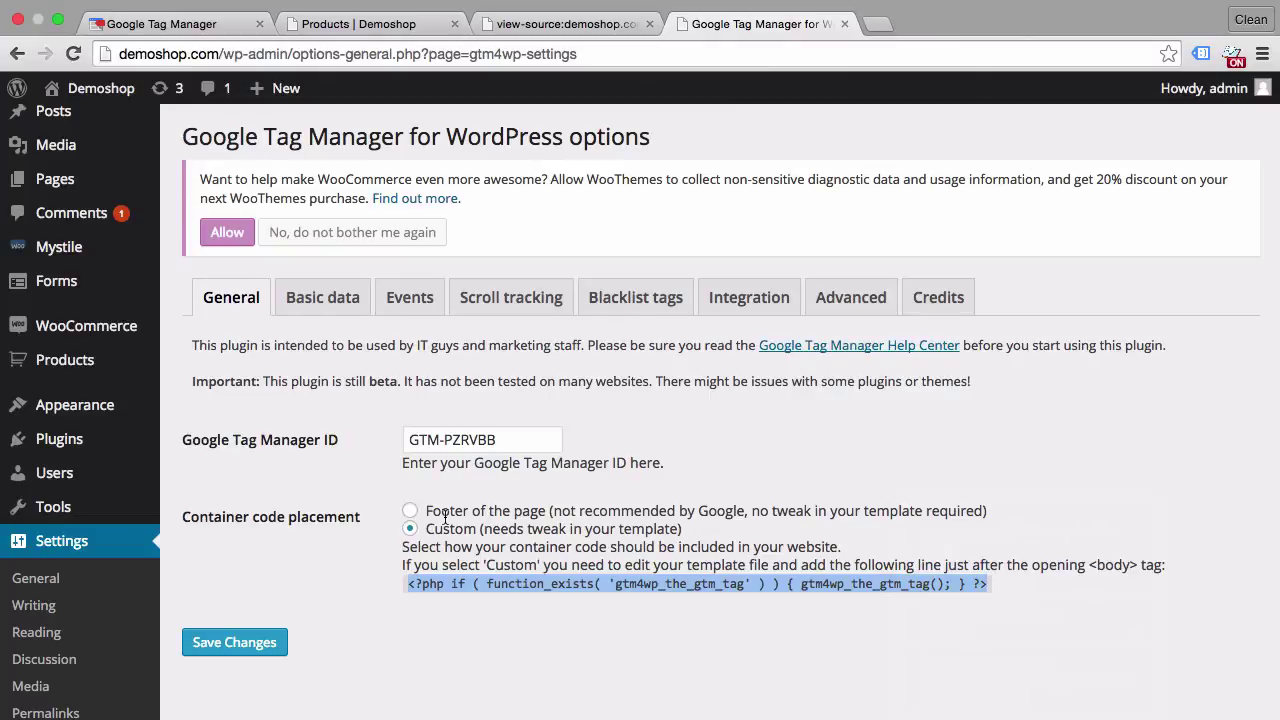
pyautogui.click(240, 631)
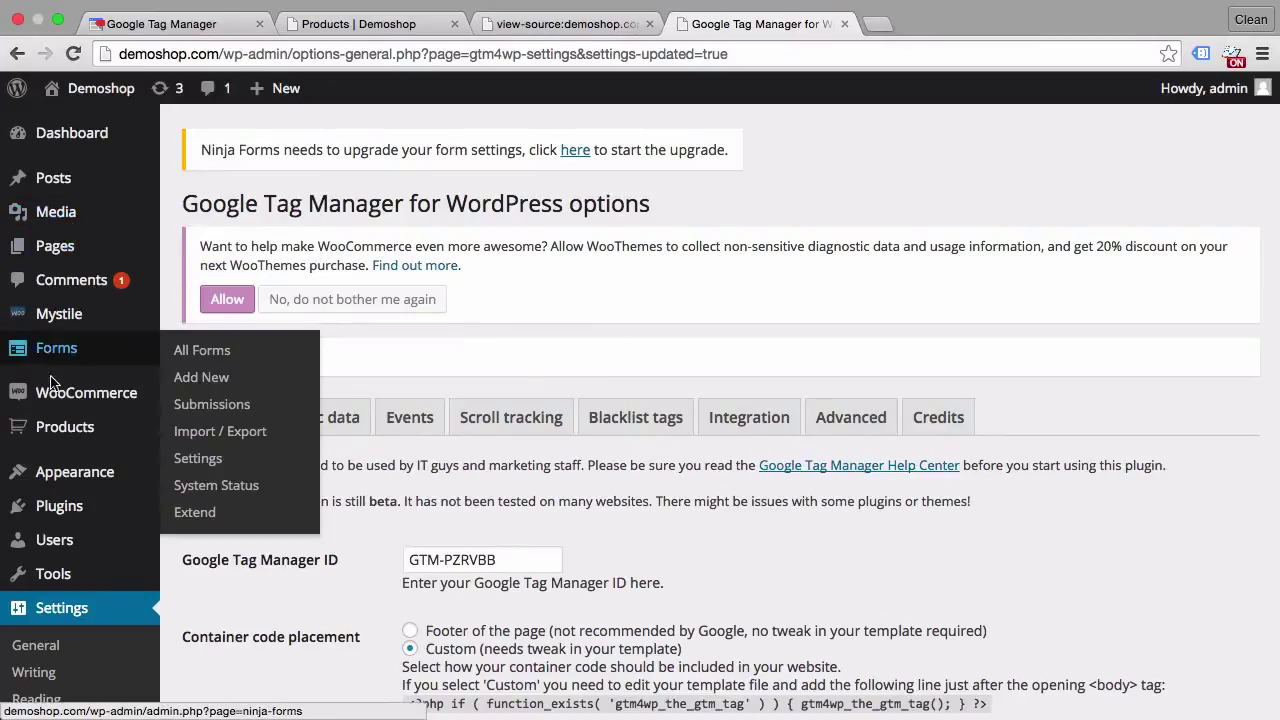
# Open Mystile's header.php (Header) in the theme file editor
pyautogui.moveTo(57, 472)
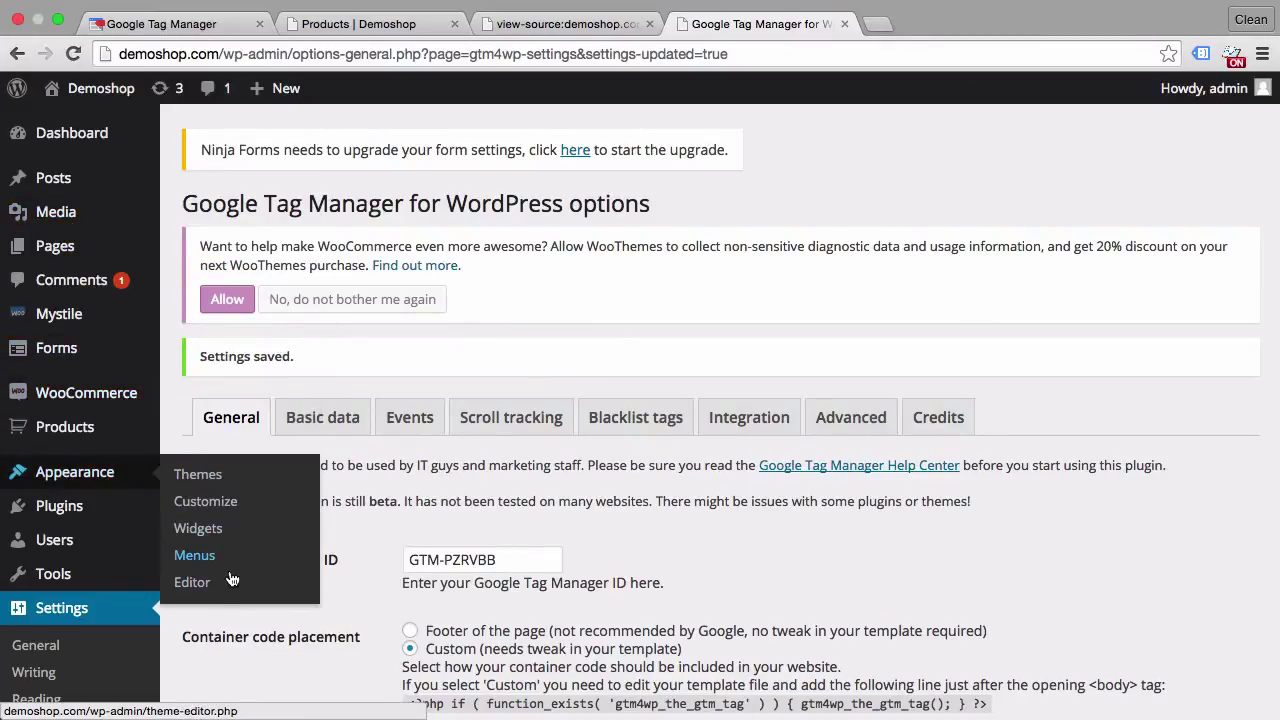
pyautogui.click(201, 584)
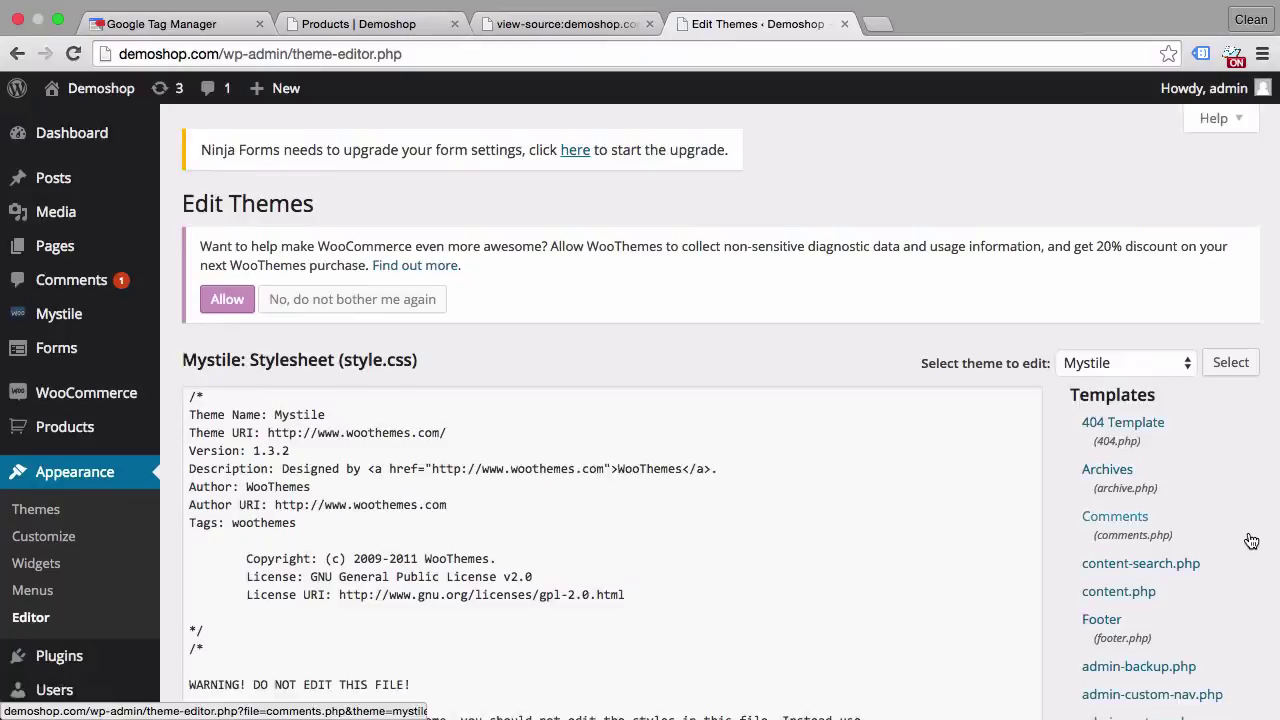
pyautogui.scroll(-10, 1249, 534)
pyautogui.scroll(-5, 1251, 541)
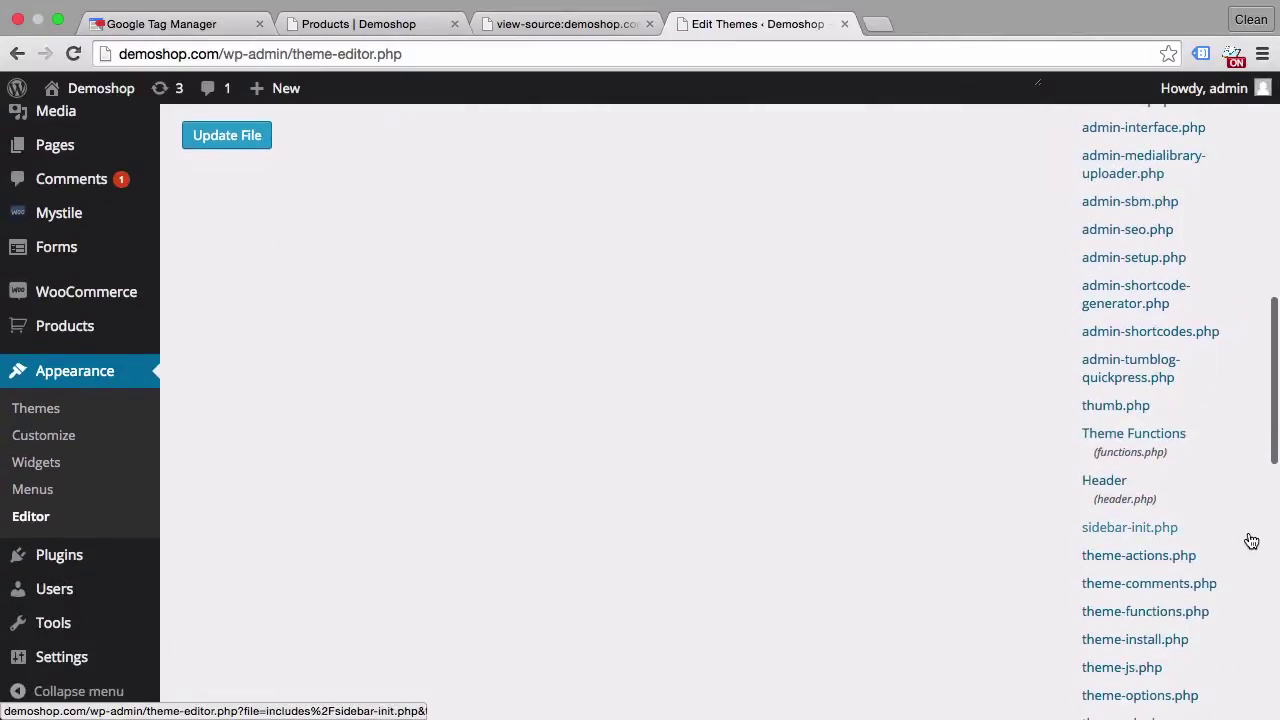
pyautogui.click(1088, 484)
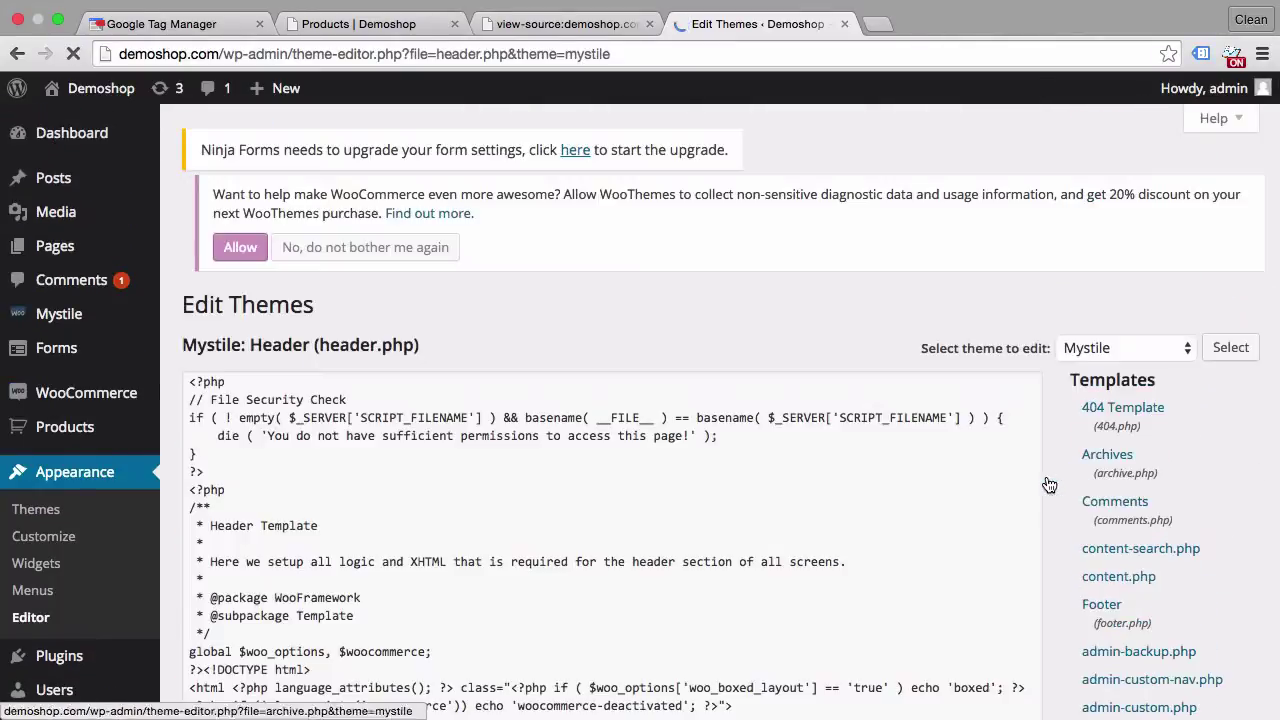
pyautogui.scroll(-8, 615, 488)
pyautogui.scroll(-4, 617, 490)
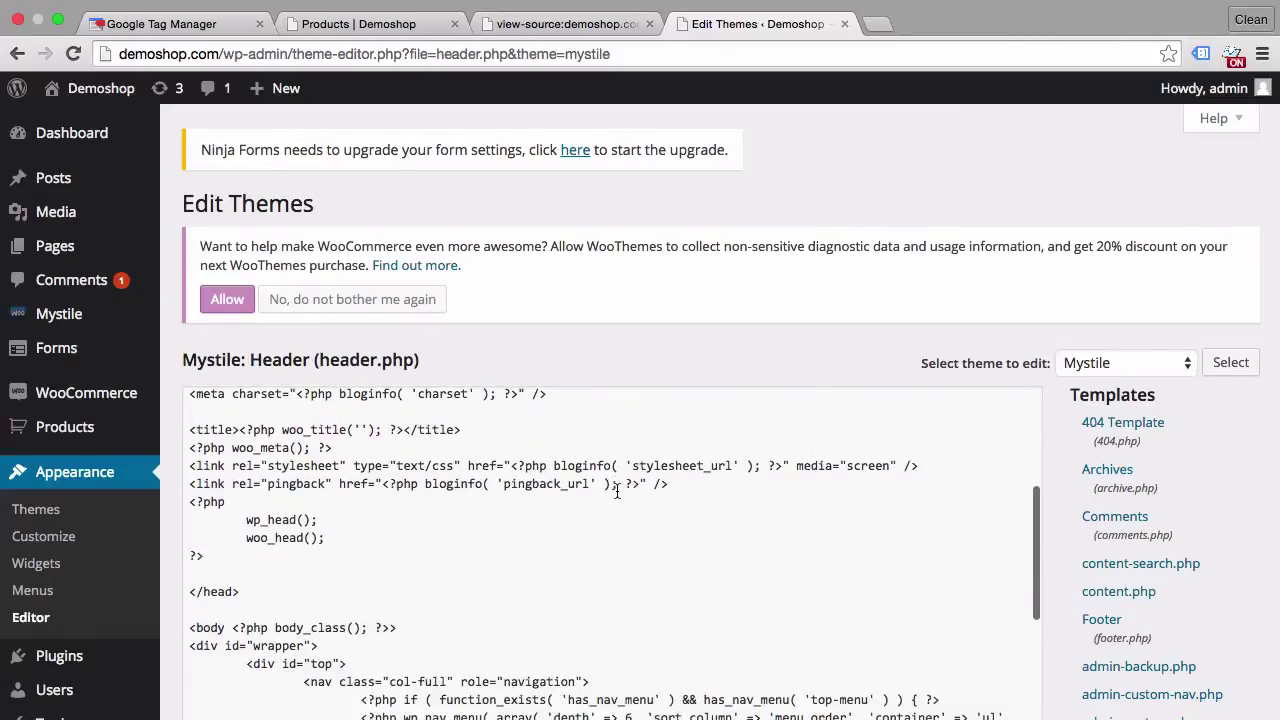
# Paste the gtm4wp_the_gtm_tag PHP line on a new line after <body> and update the file
pyautogui.click(410, 497)
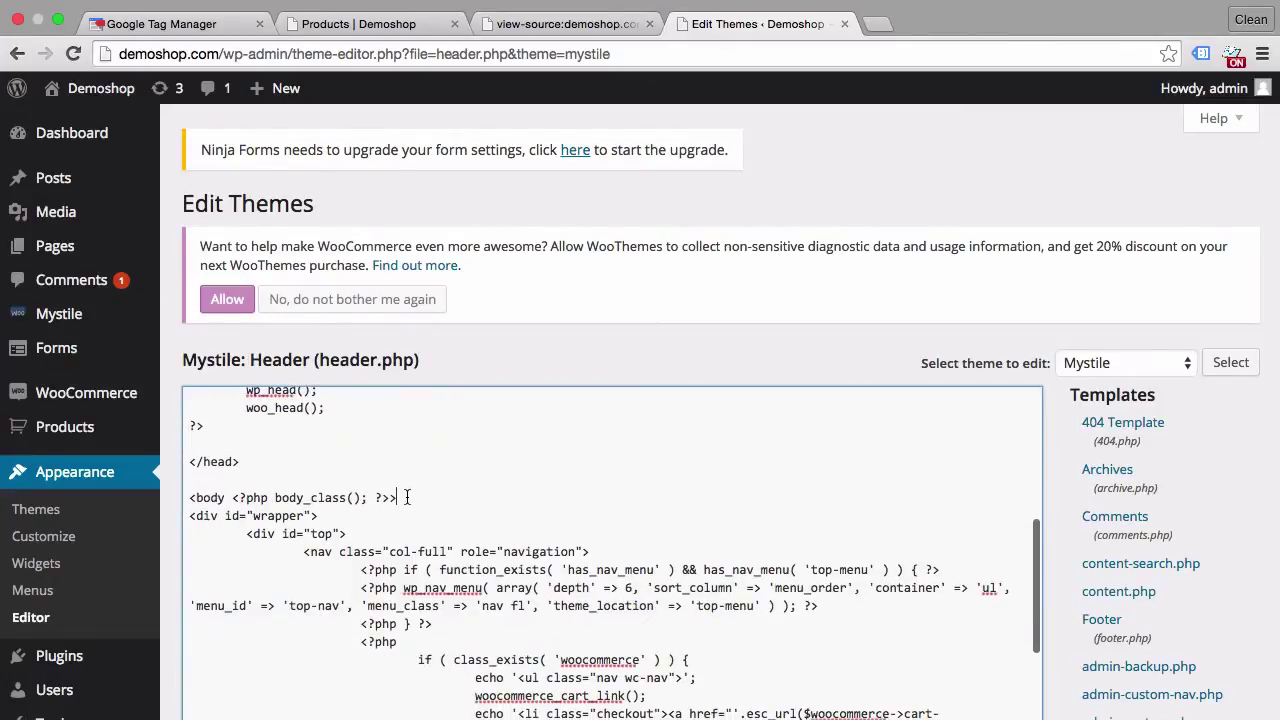
pyautogui.press('Return')
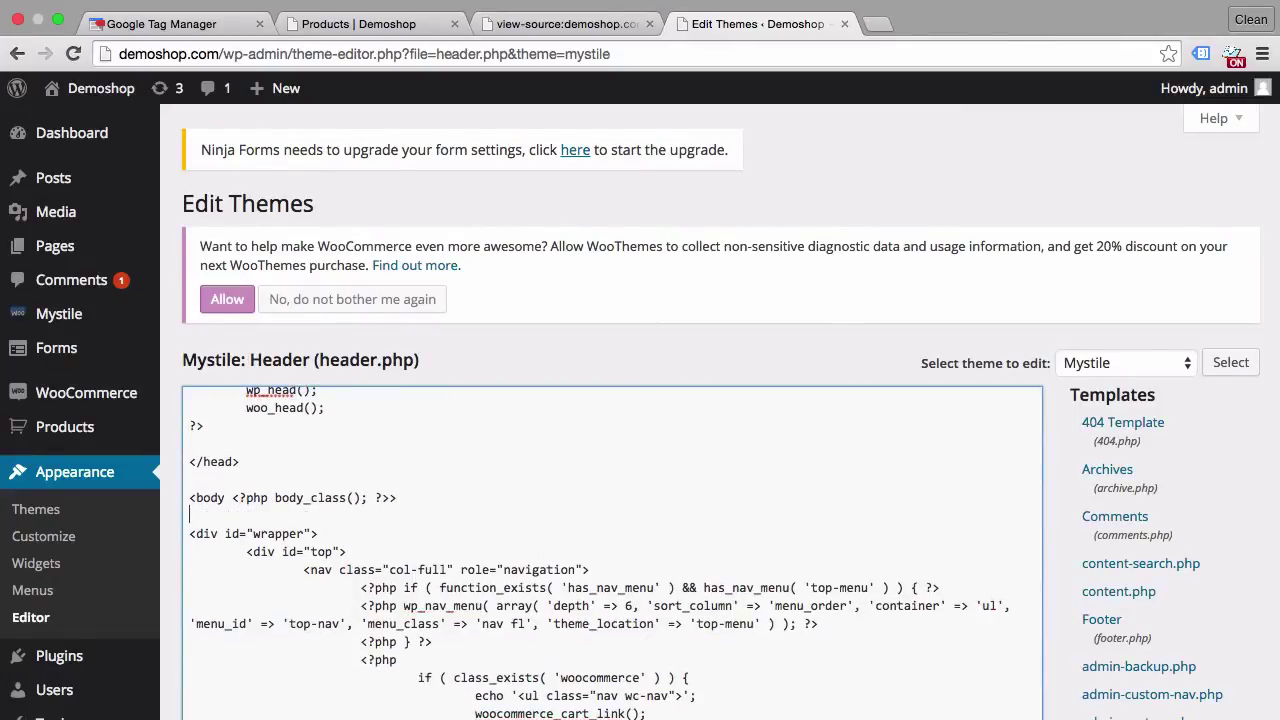
pyautogui.rightClick(248, 527)
pyautogui.rightClick(265, 512)
pyautogui.click(255, 550)
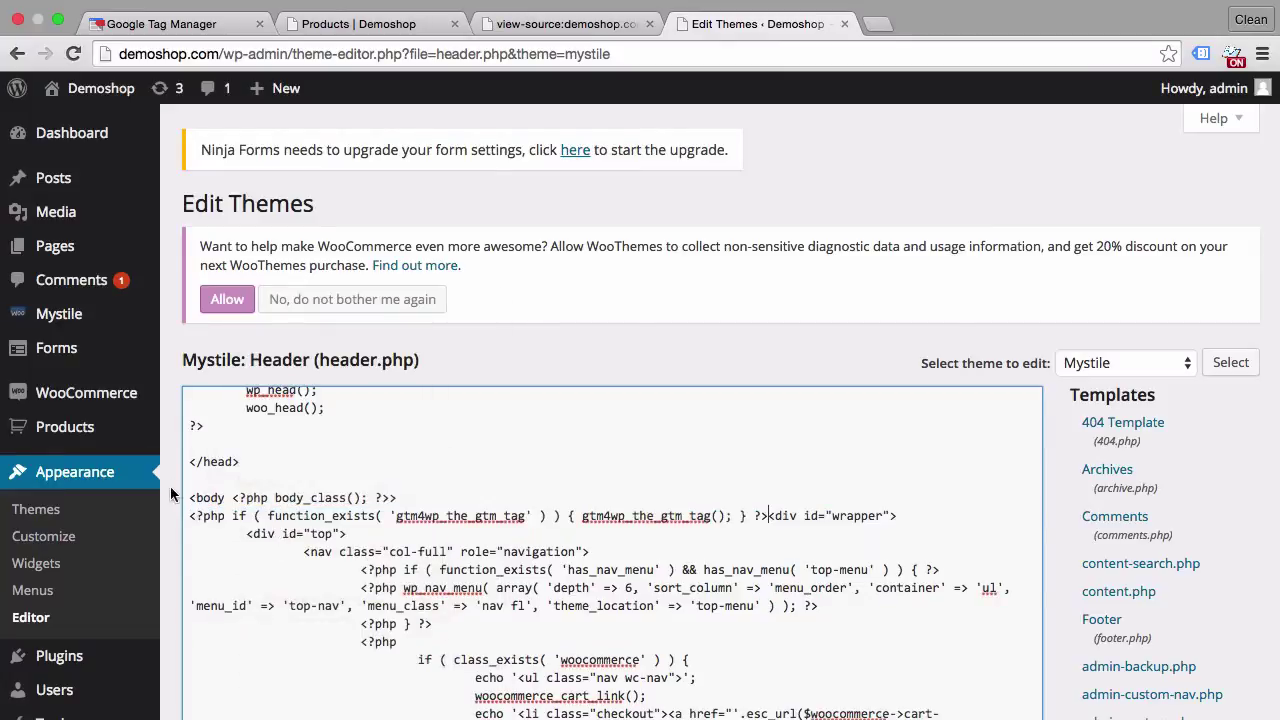
pyautogui.scroll(-2, 168, 493)
pyautogui.scroll(-7, 168, 493)
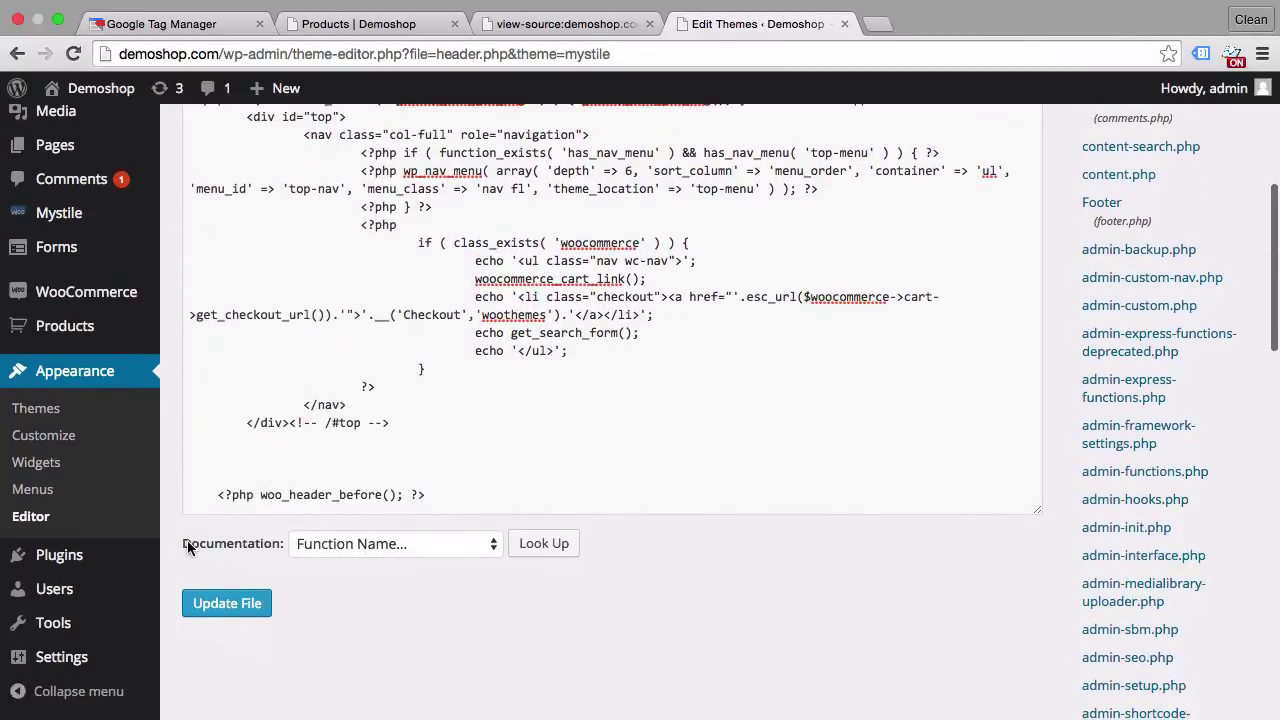
pyautogui.click(227, 604)
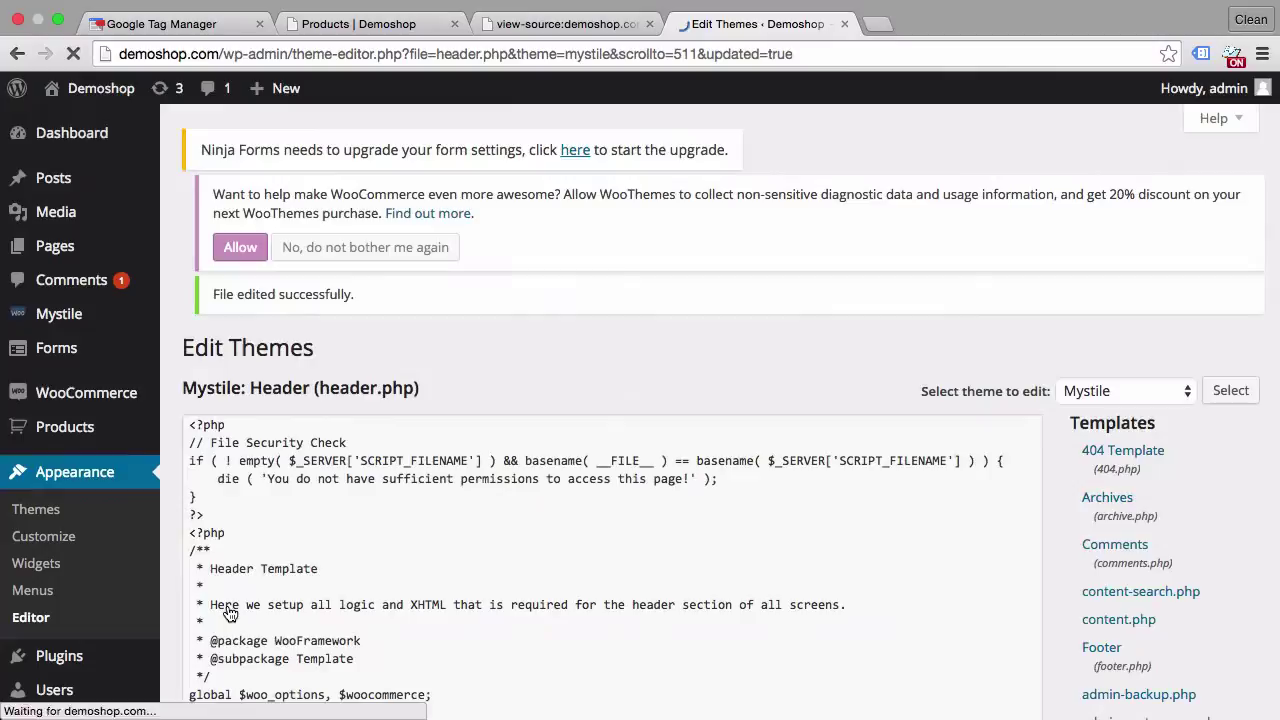
# Reload the shop homepage and view its source to find the GTM-PZRVBB snippet after <body>
pyautogui.click(356, 31)
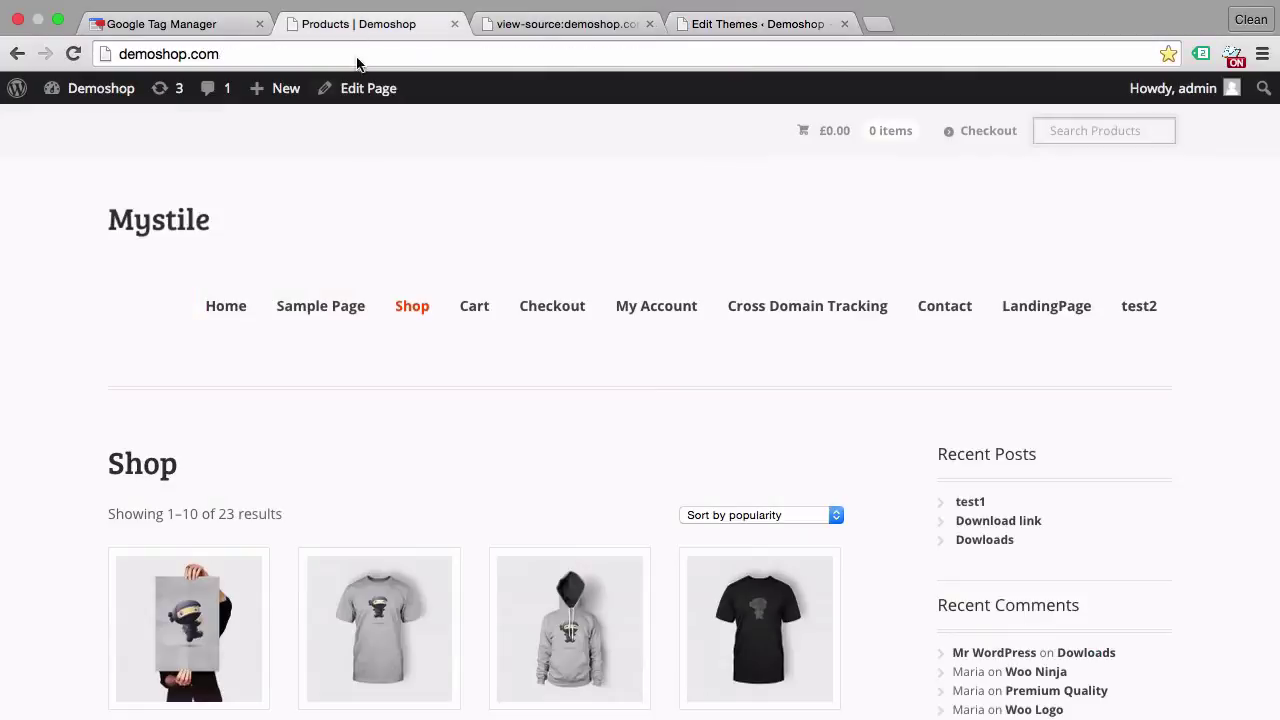
pyautogui.click(73, 54)
pyautogui.rightClick(769, 220)
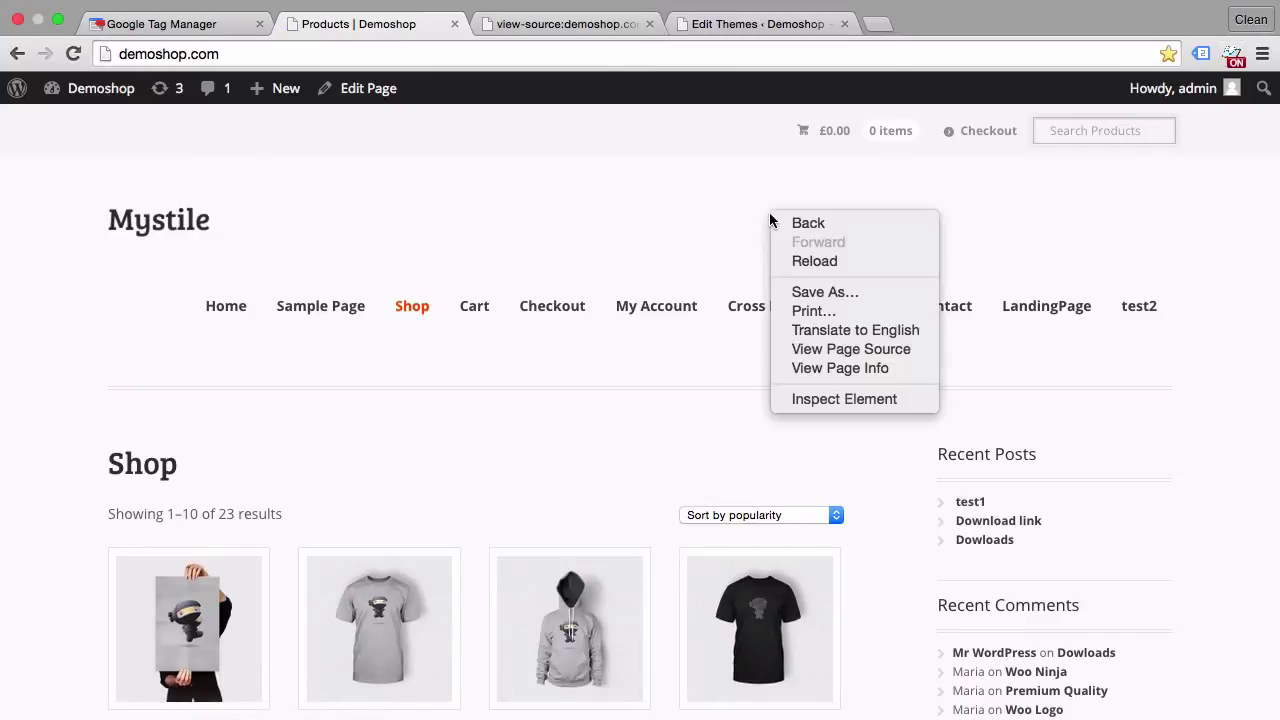
pyautogui.click(812, 349)
pyautogui.scroll(-5, 567, 368)
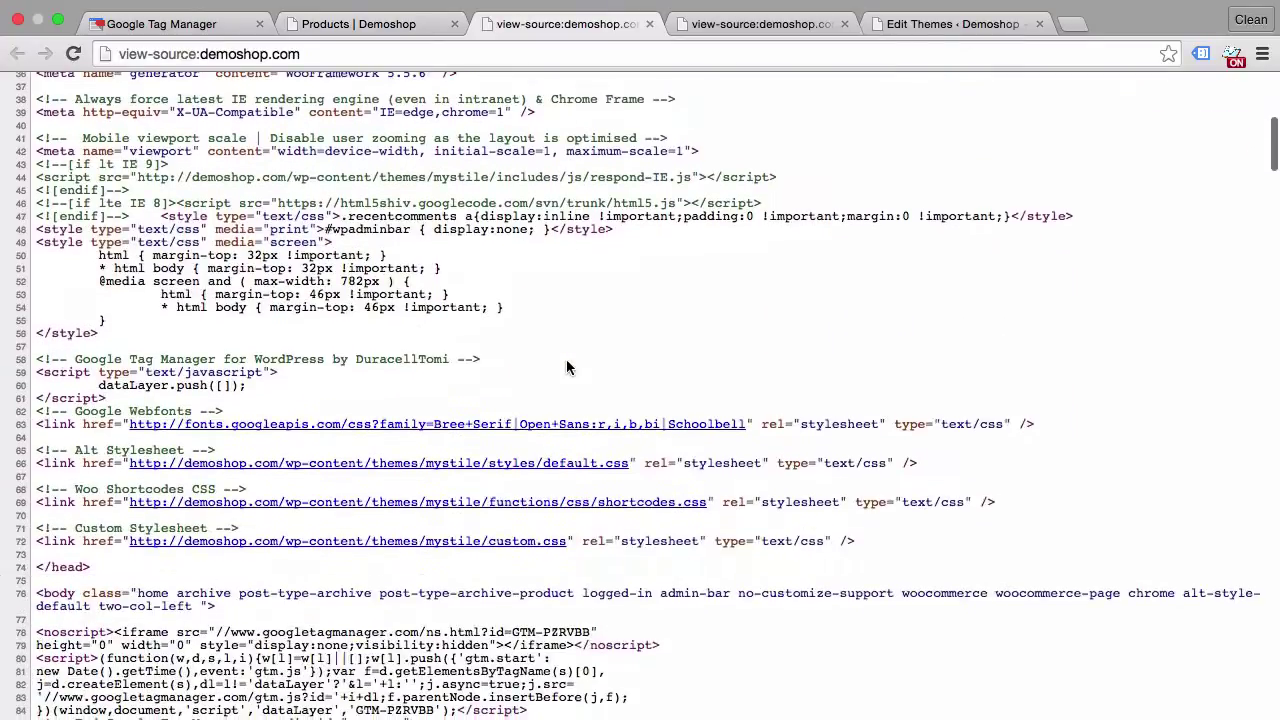
pyautogui.scroll(-5, 567, 368)
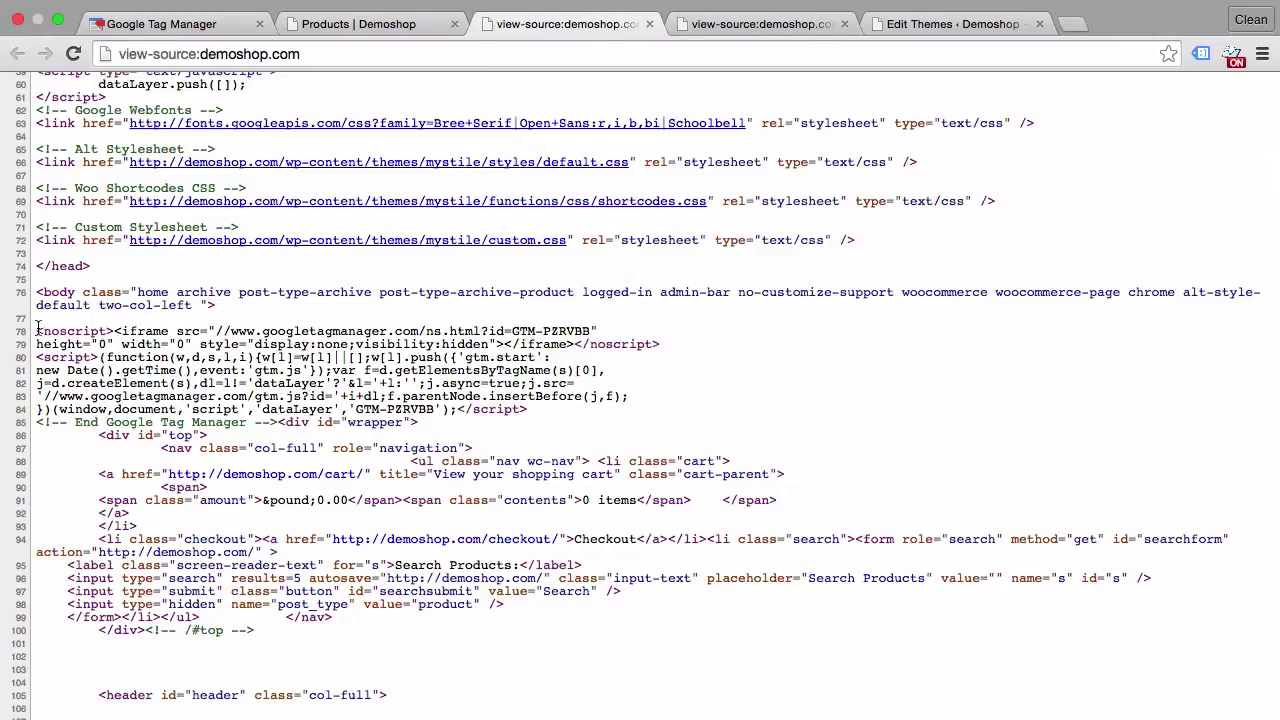
# Return to the admin and open the Google Tag Manager plugin settings
pyautogui.click(924, 30)
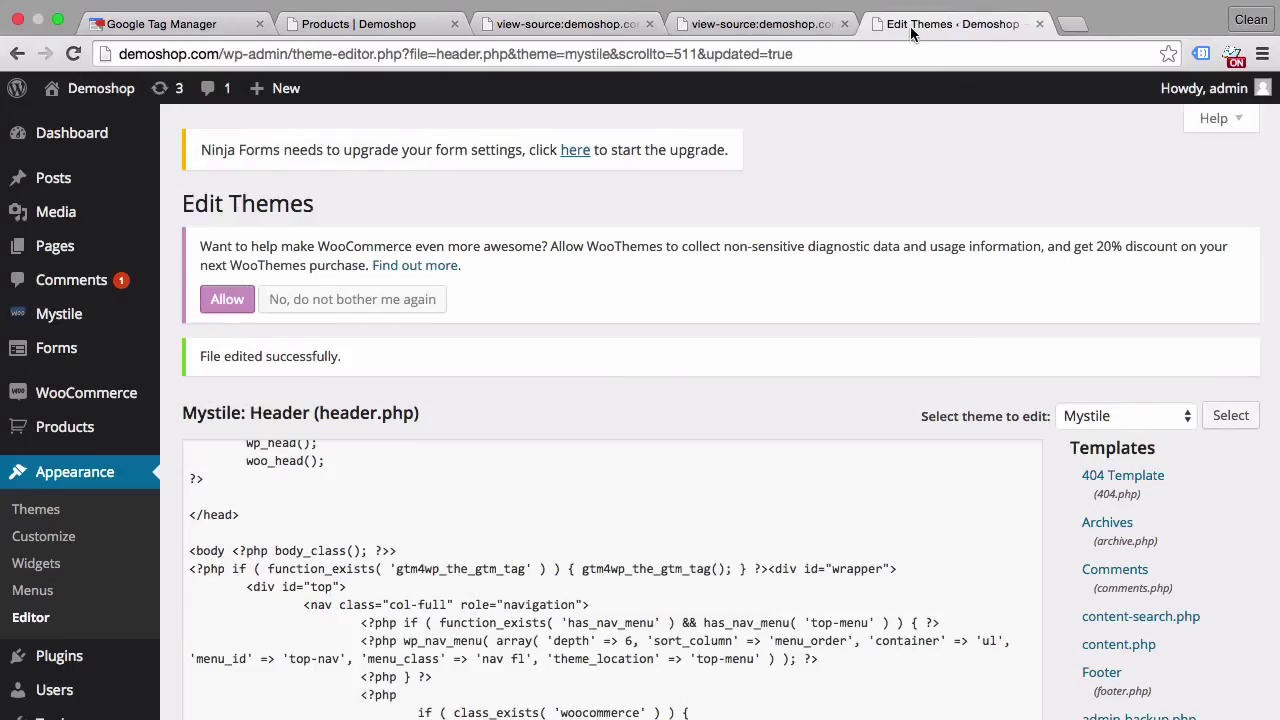
pyautogui.scroll(-3, 40, 615)
pyautogui.moveTo(57, 627)
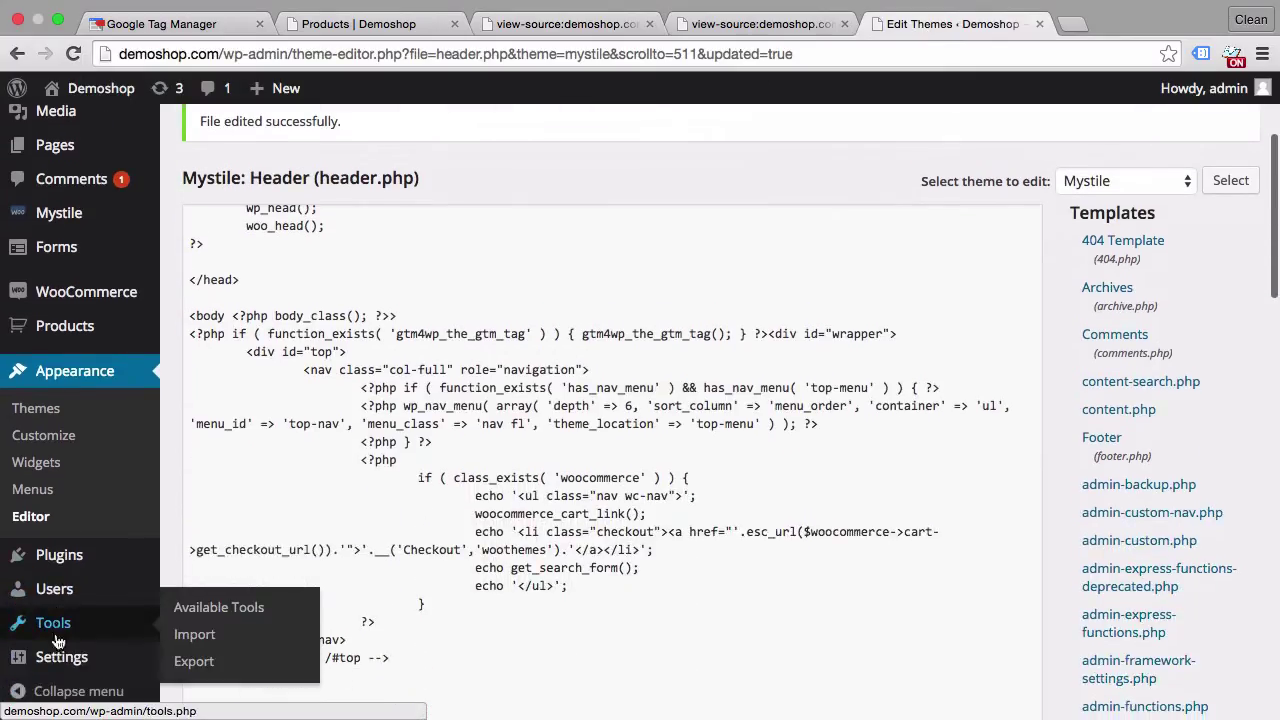
pyautogui.moveTo(70, 660)
pyautogui.click(205, 662)
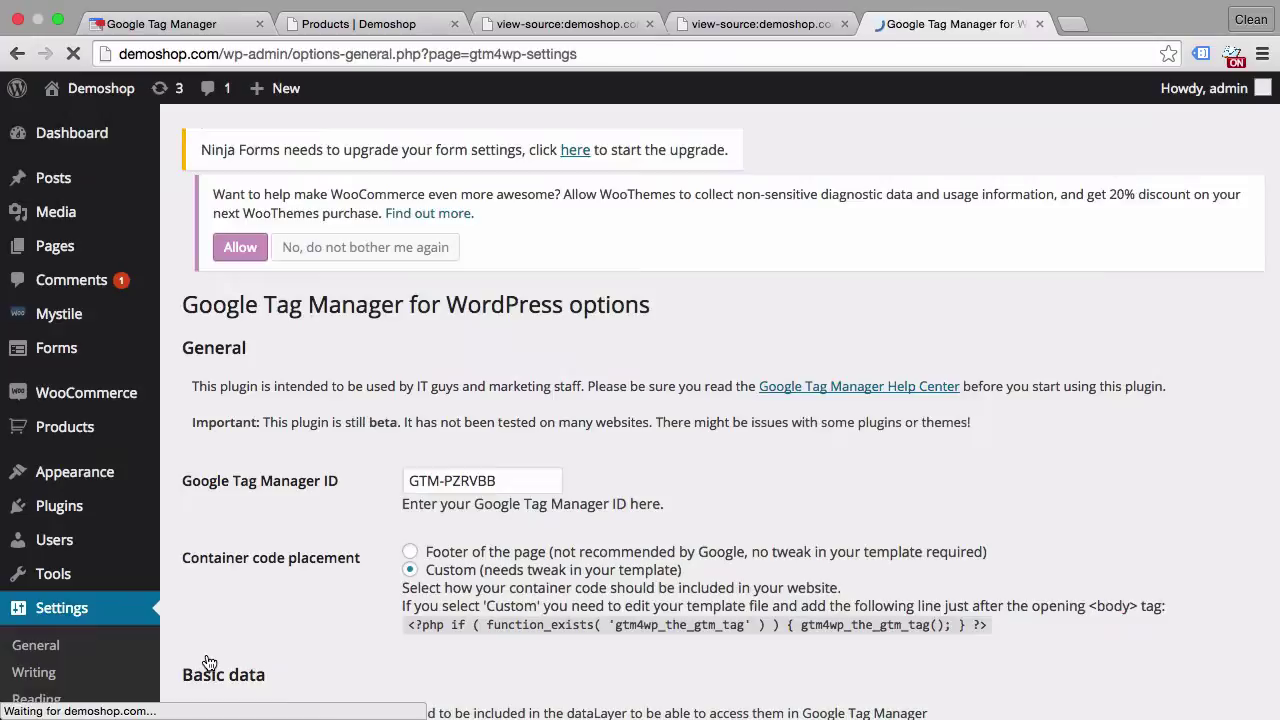
# On the Basic data tab, enable Post date, Post author name and Post title, and save
pyautogui.scroll(-3, 298, 546)
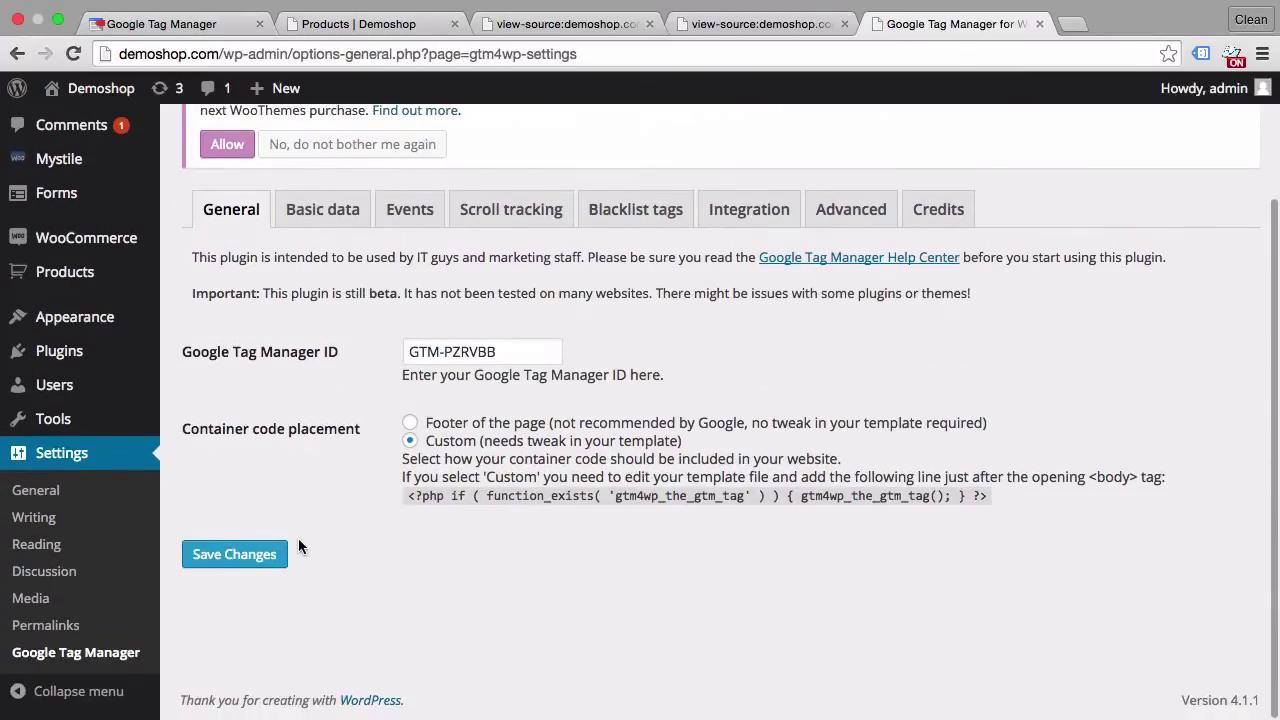
pyautogui.click(313, 210)
pyautogui.scroll(-3, 331, 393)
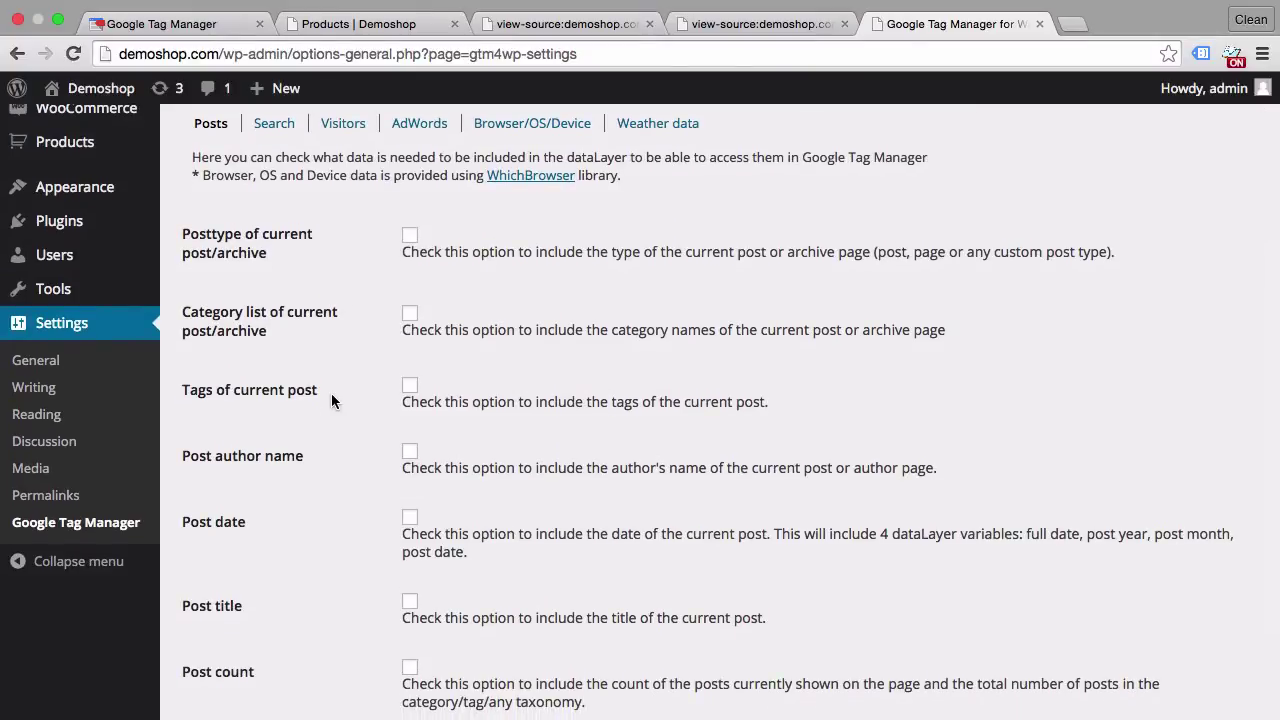
pyautogui.click(409, 519)
pyautogui.click(409, 452)
pyautogui.scroll(-3, 325, 546)
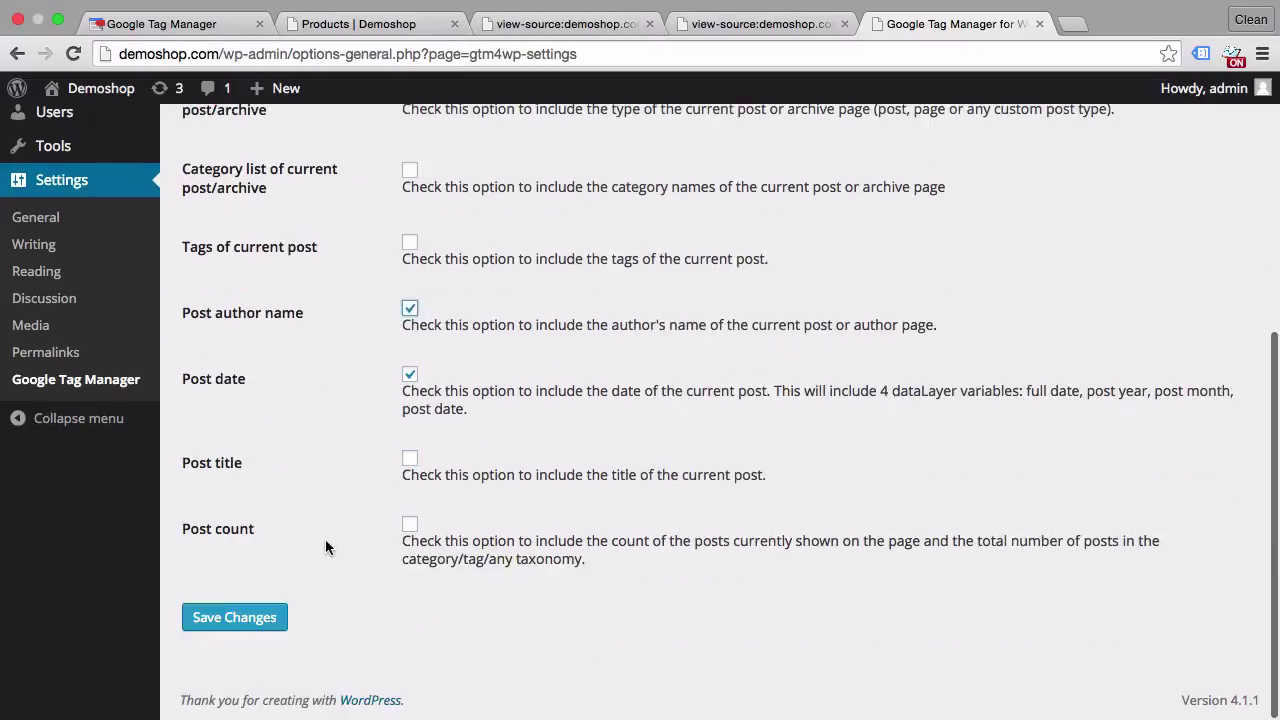
pyautogui.scroll(4, 325, 546)
pyautogui.scroll(-3, 325, 546)
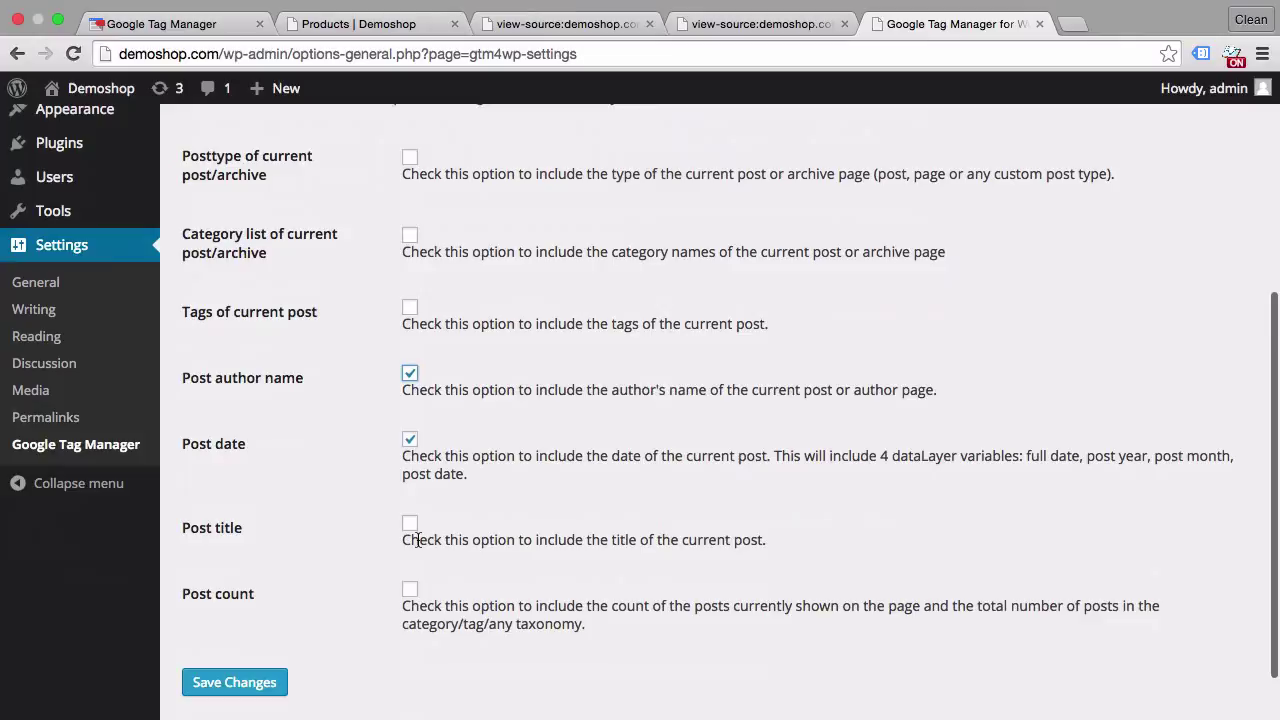
pyautogui.click(410, 524)
pyautogui.click(267, 687)
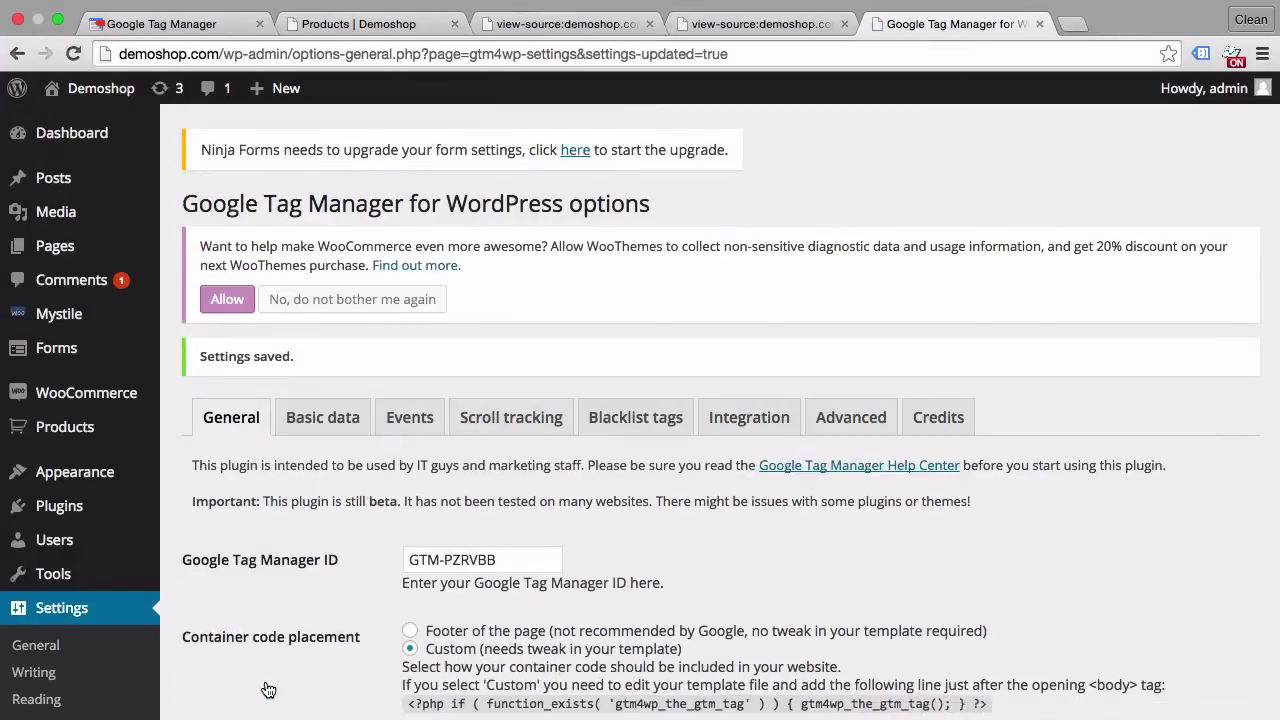
pyautogui.click(371, 28)
# Reload the Shop page and check its Tag Assistant data layer: pageTitle plus gtm.js, gtm.dom, gtm.load
pyautogui.click(72, 54)
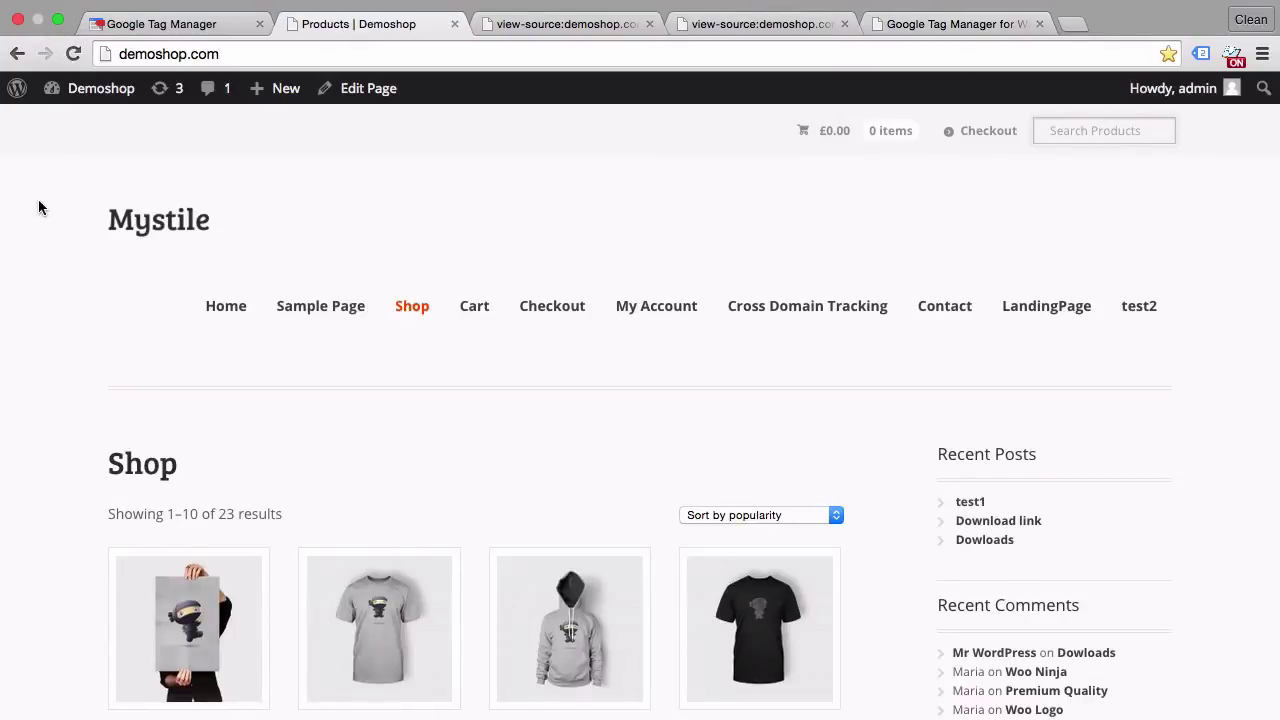
pyautogui.click(1200, 54)
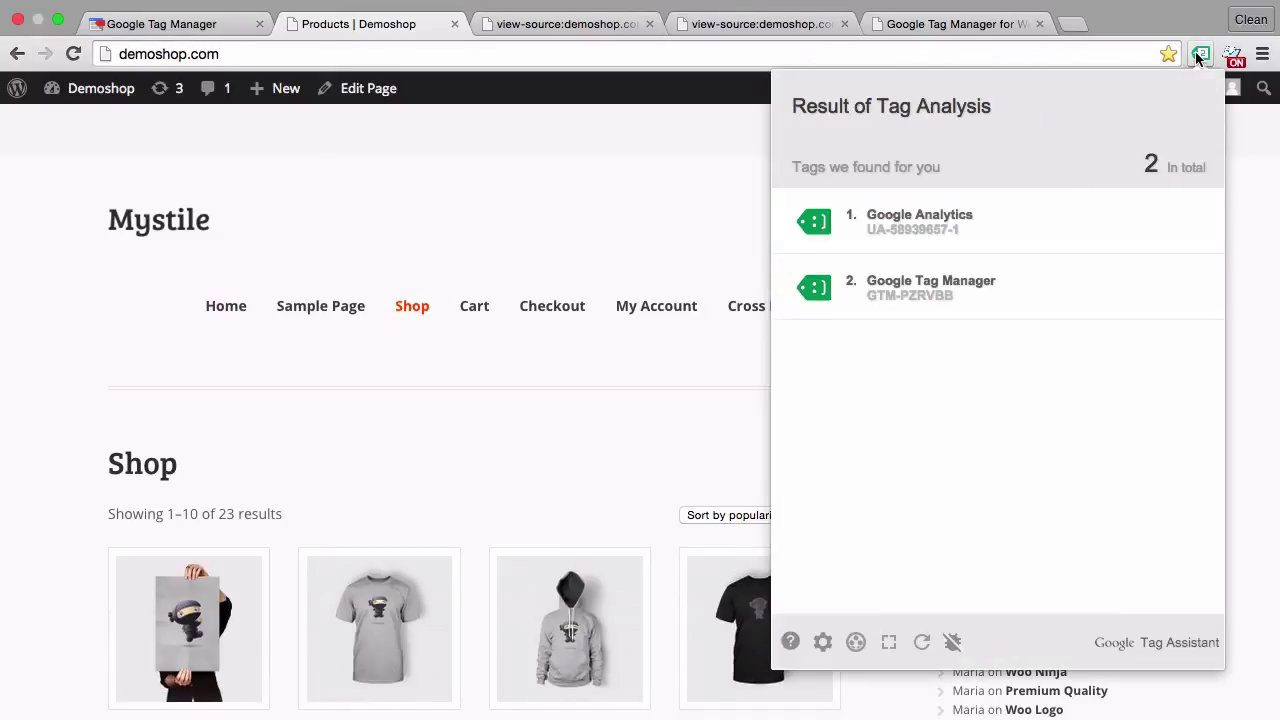
pyautogui.click(977, 305)
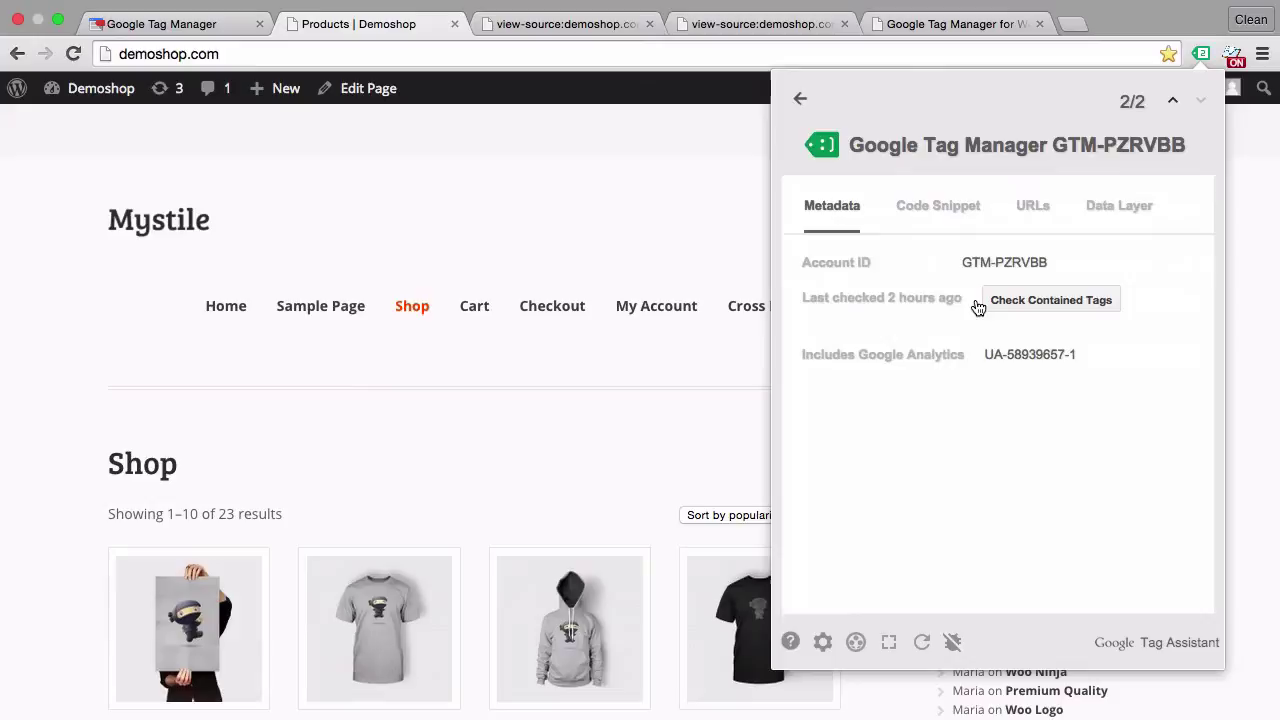
pyautogui.click(1112, 212)
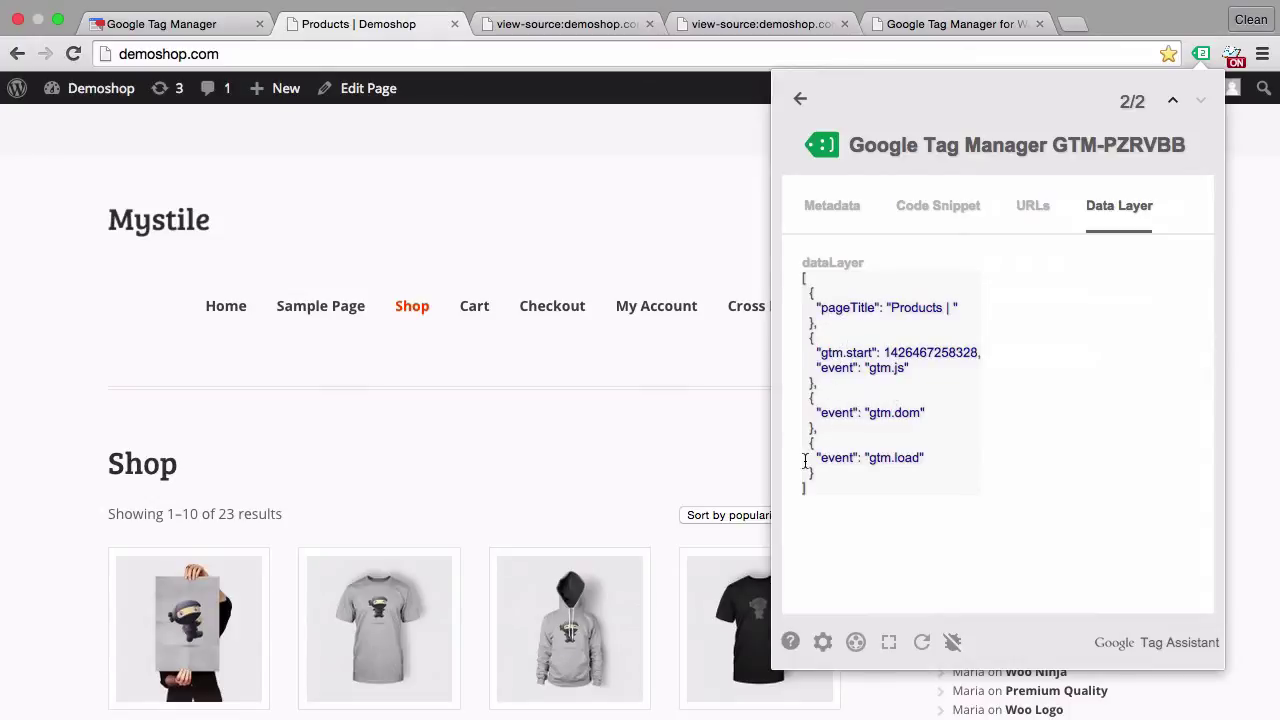
pyautogui.click(618, 410)
pyautogui.scroll(-3, 618, 410)
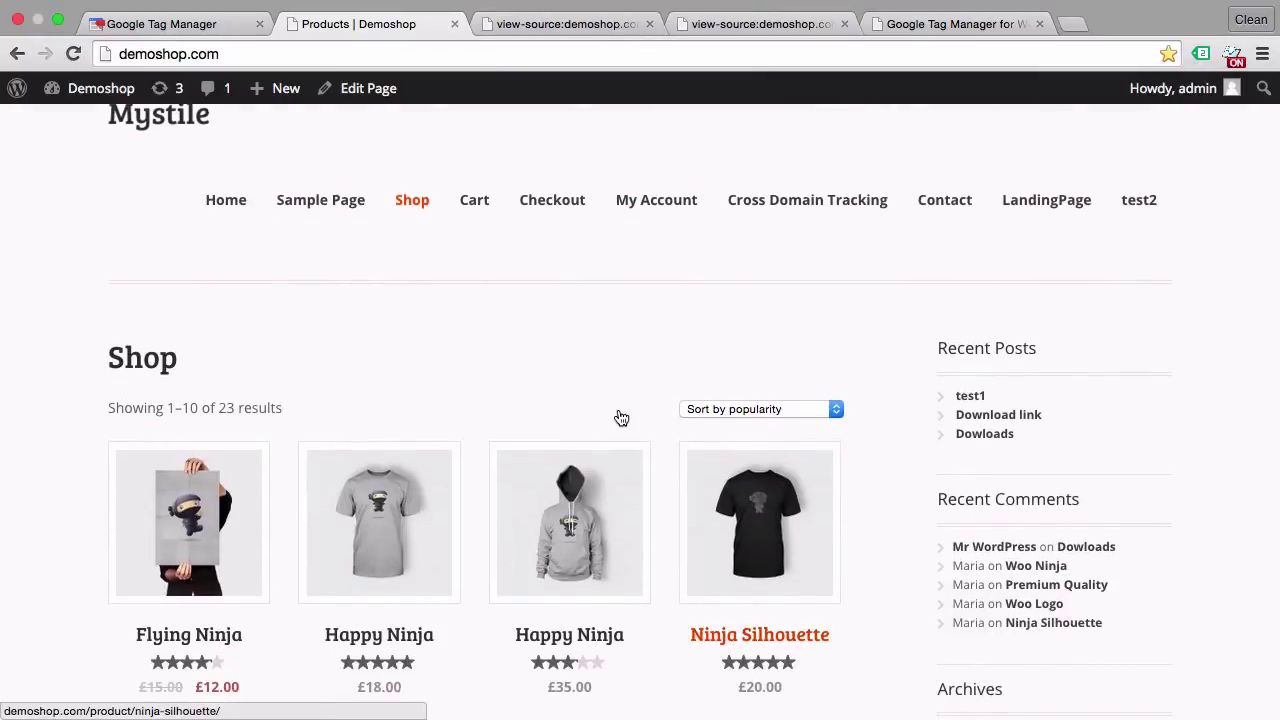
pyautogui.scroll(3, 617, 415)
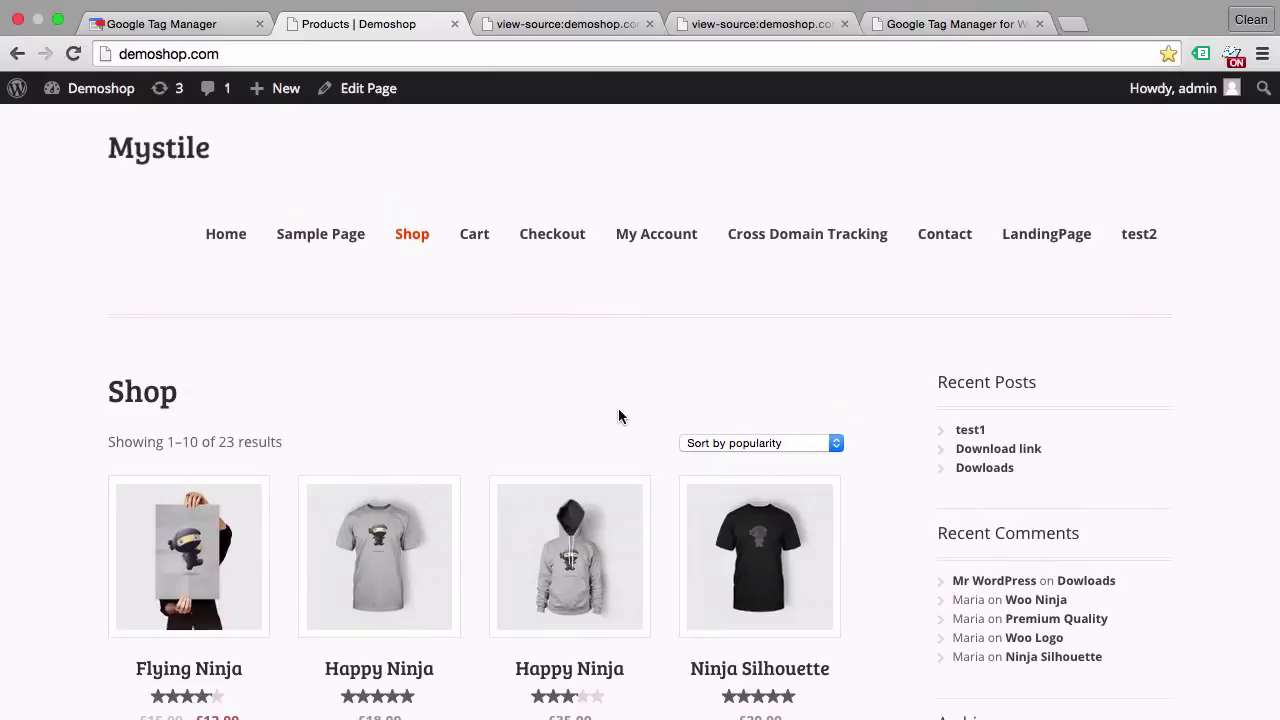
# Go to the Sample Page and open the test1 post
pyautogui.click(308, 236)
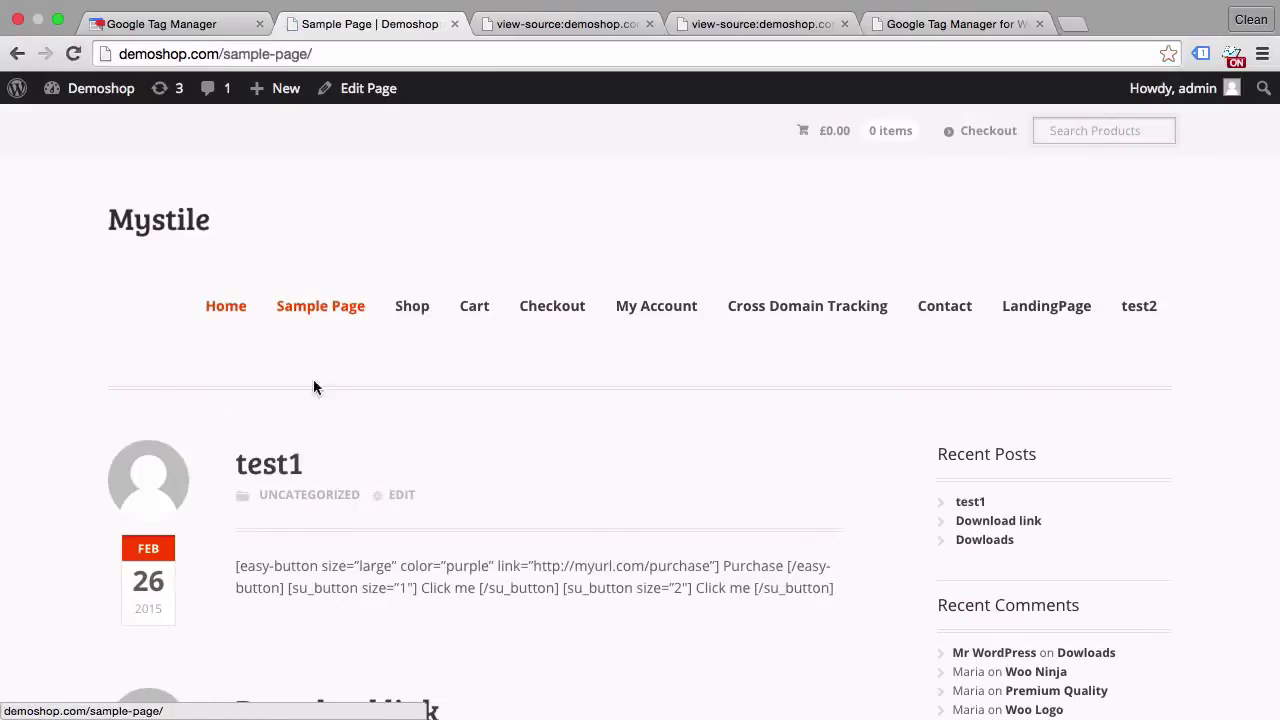
pyautogui.click(287, 476)
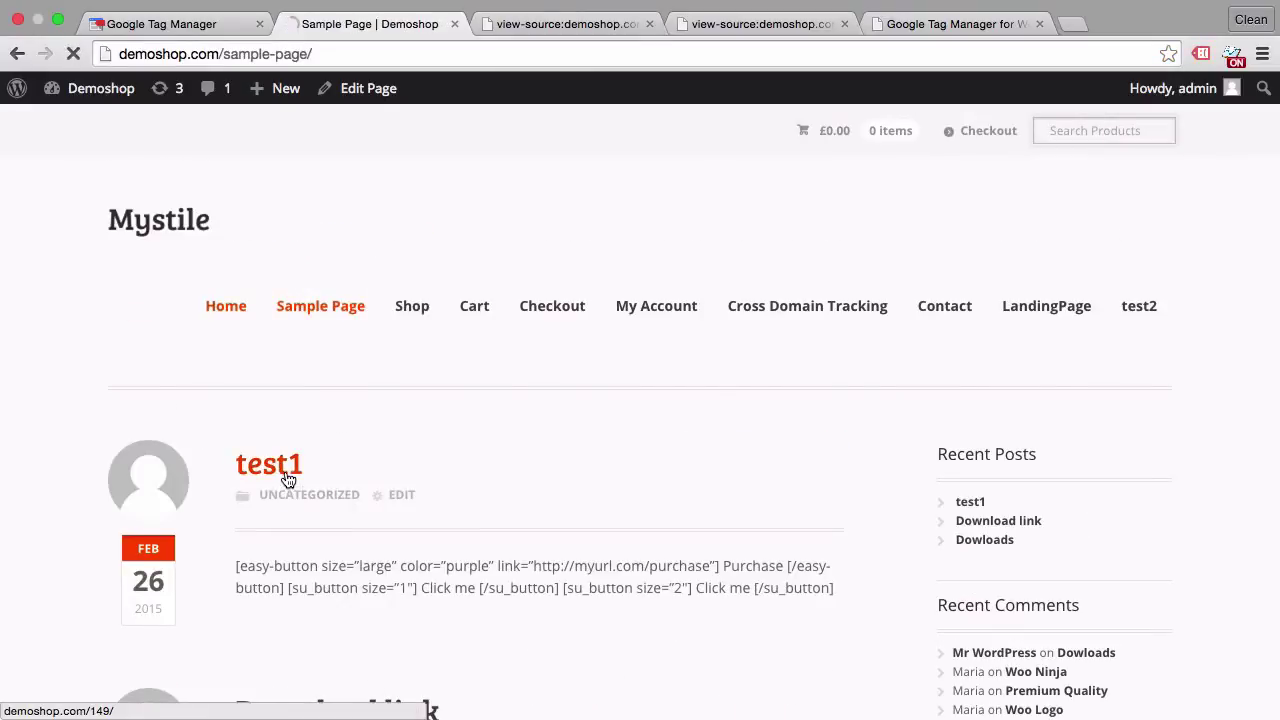
pyautogui.rightClick(497, 427)
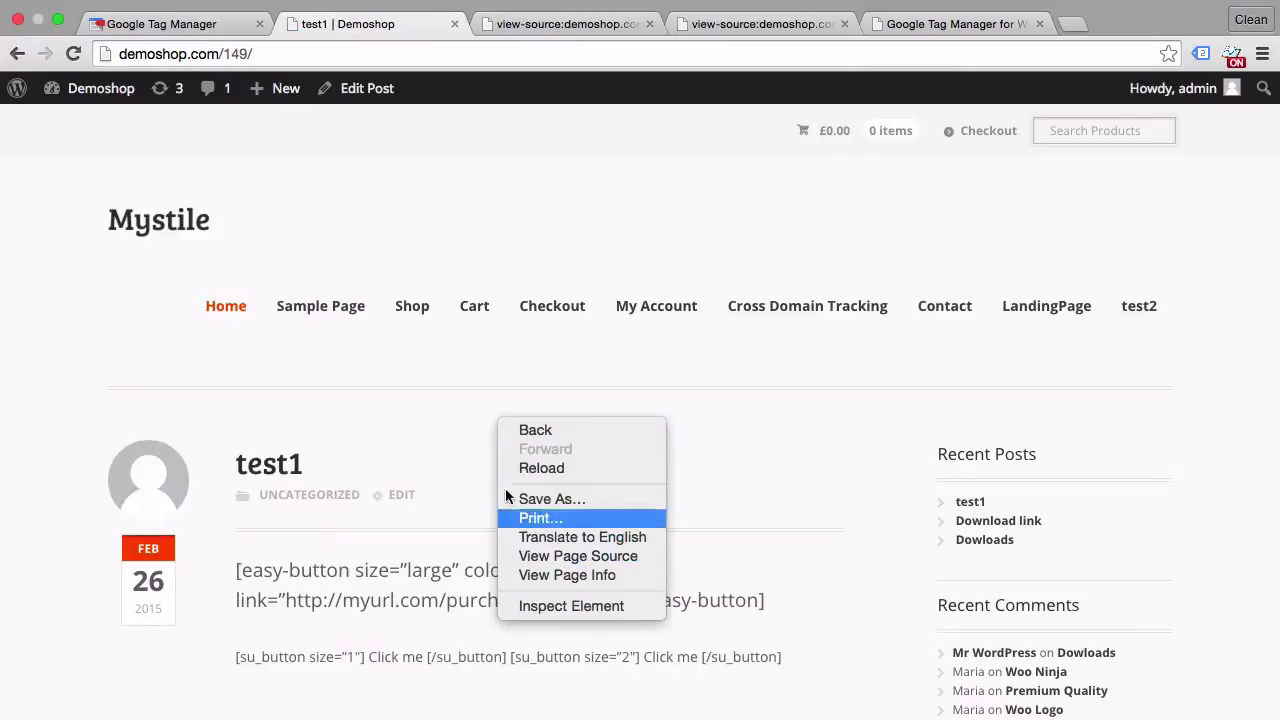
pyautogui.click(463, 447)
# Check in Tag Assistant that test1's data layer lists the post author and February 26, 2015 date
pyautogui.click(1203, 55)
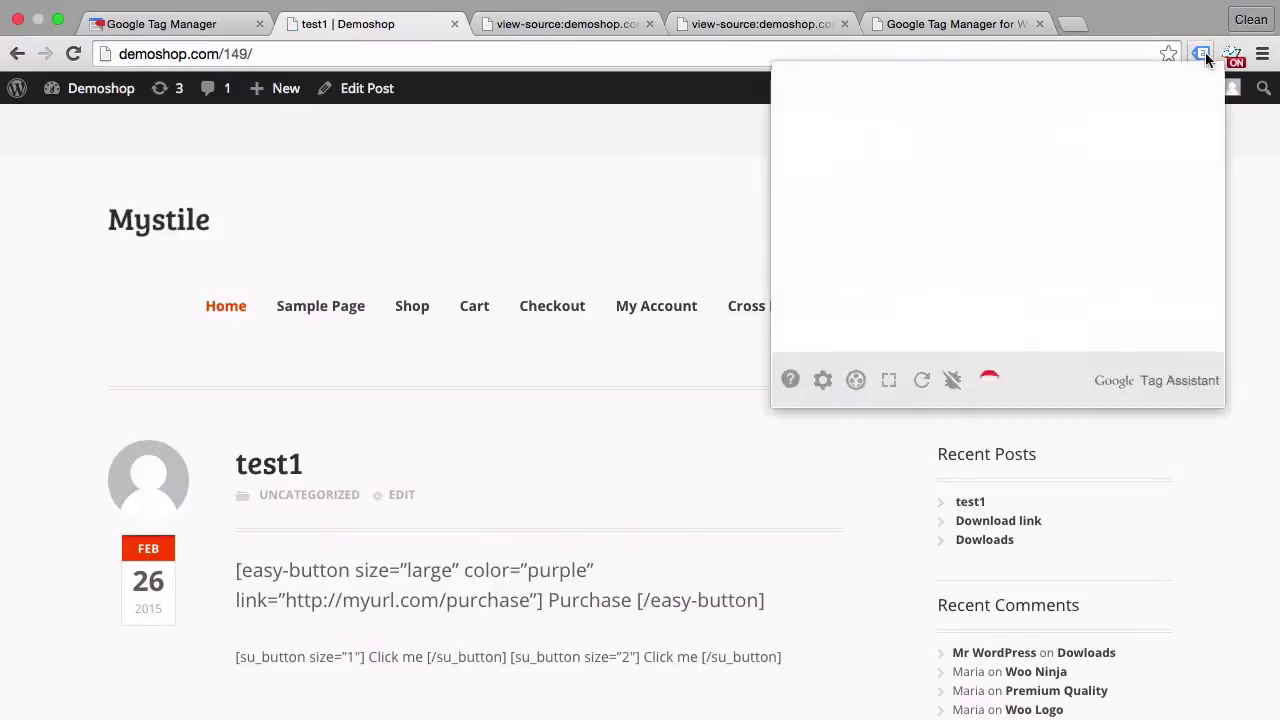
pyautogui.click(935, 314)
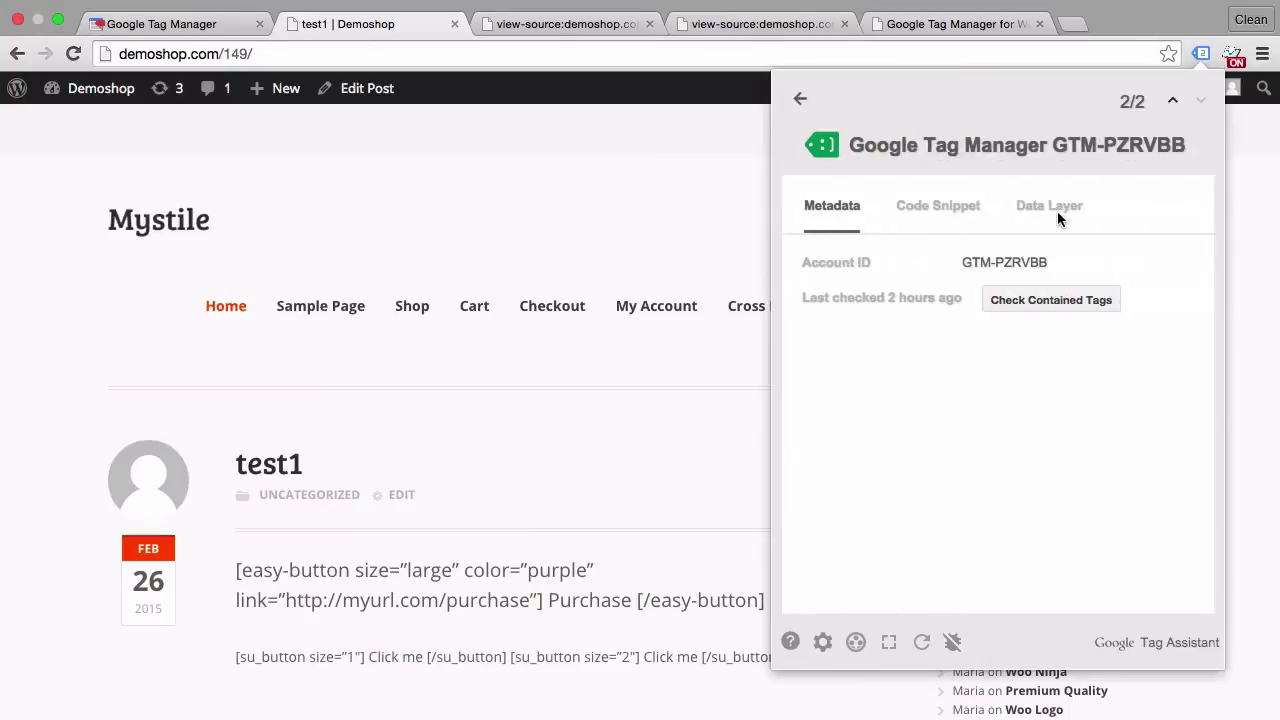
pyautogui.click(1060, 210)
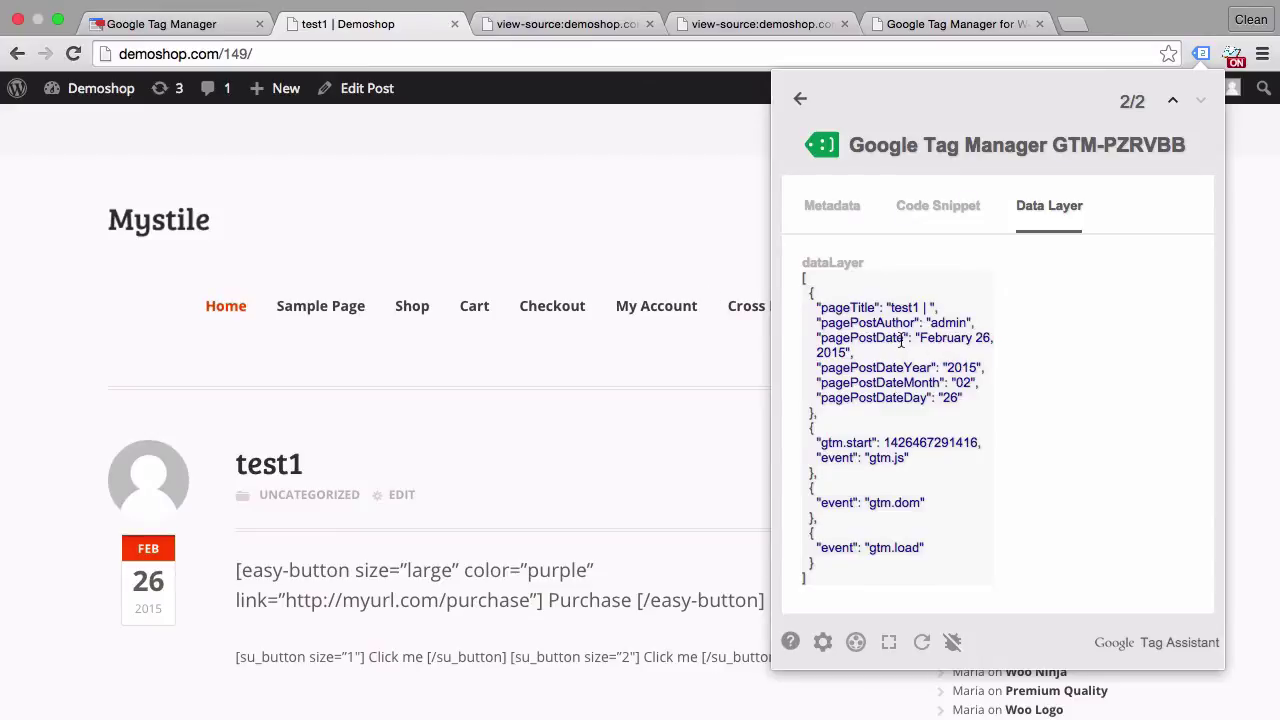
pyautogui.click(687, 437)
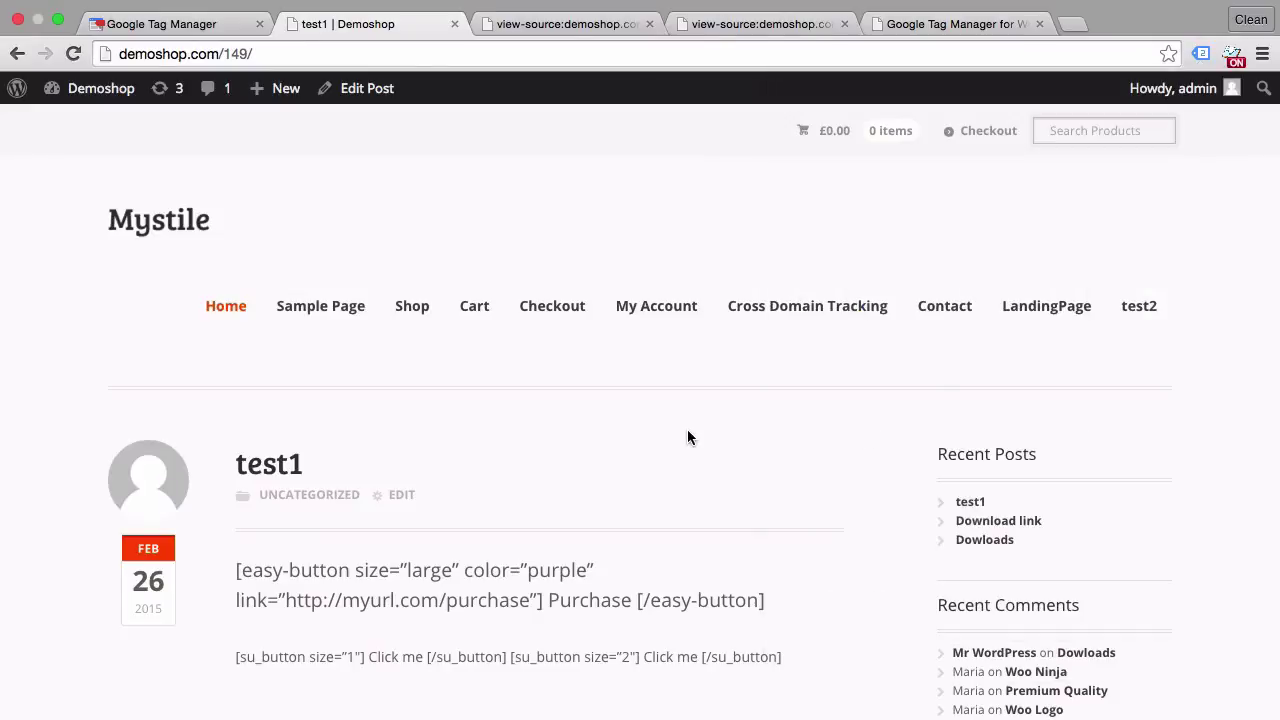
# Browse the plugin's Events, Scroll tracking, Blacklist tags and Integration tabs, ending on WooCommerce options
pyautogui.click(893, 23)
pyautogui.scroll(-2, 262, 416)
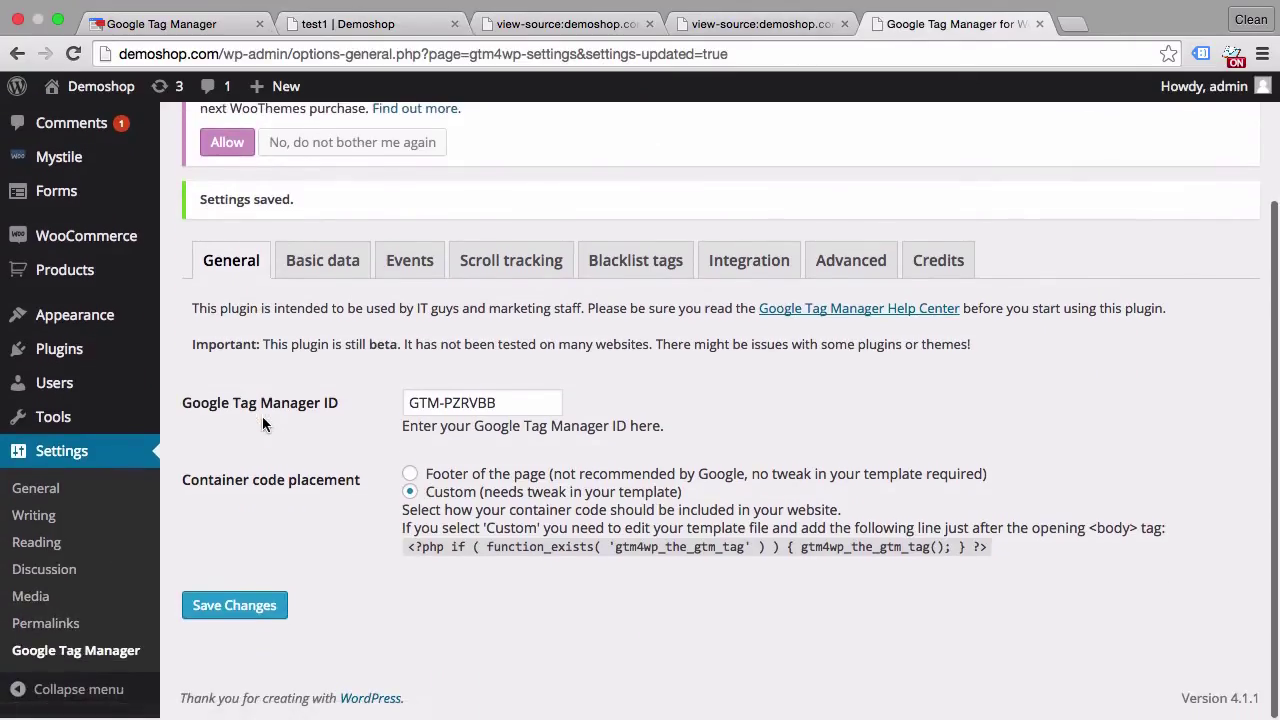
pyautogui.click(422, 256)
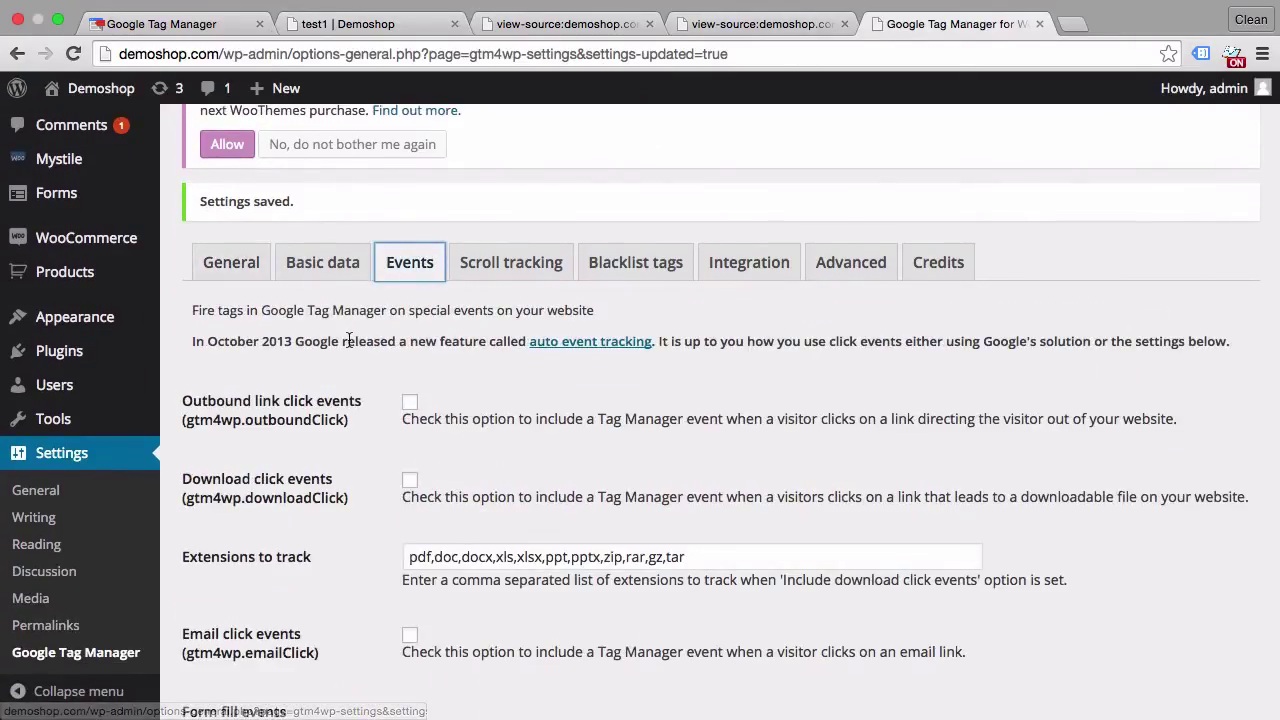
pyautogui.scroll(-2, 348, 338)
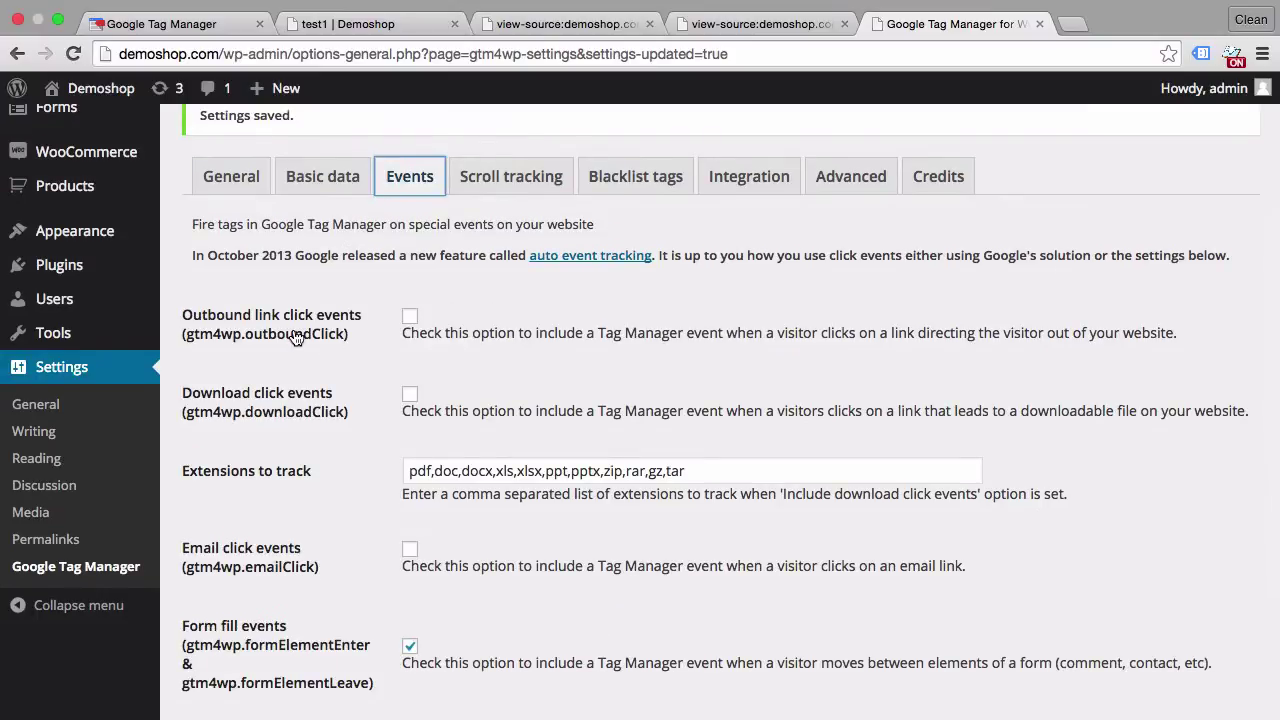
pyautogui.click(505, 177)
pyautogui.scroll(-2, 361, 303)
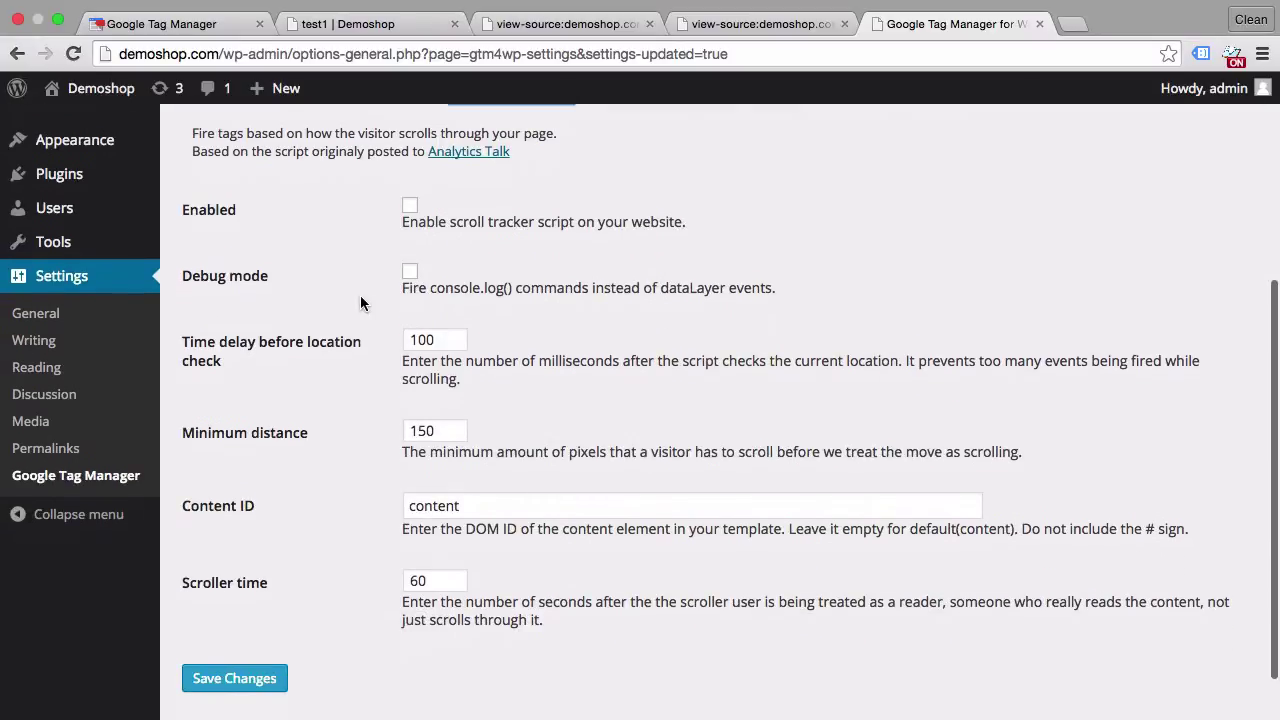
pyautogui.scroll(1, 361, 303)
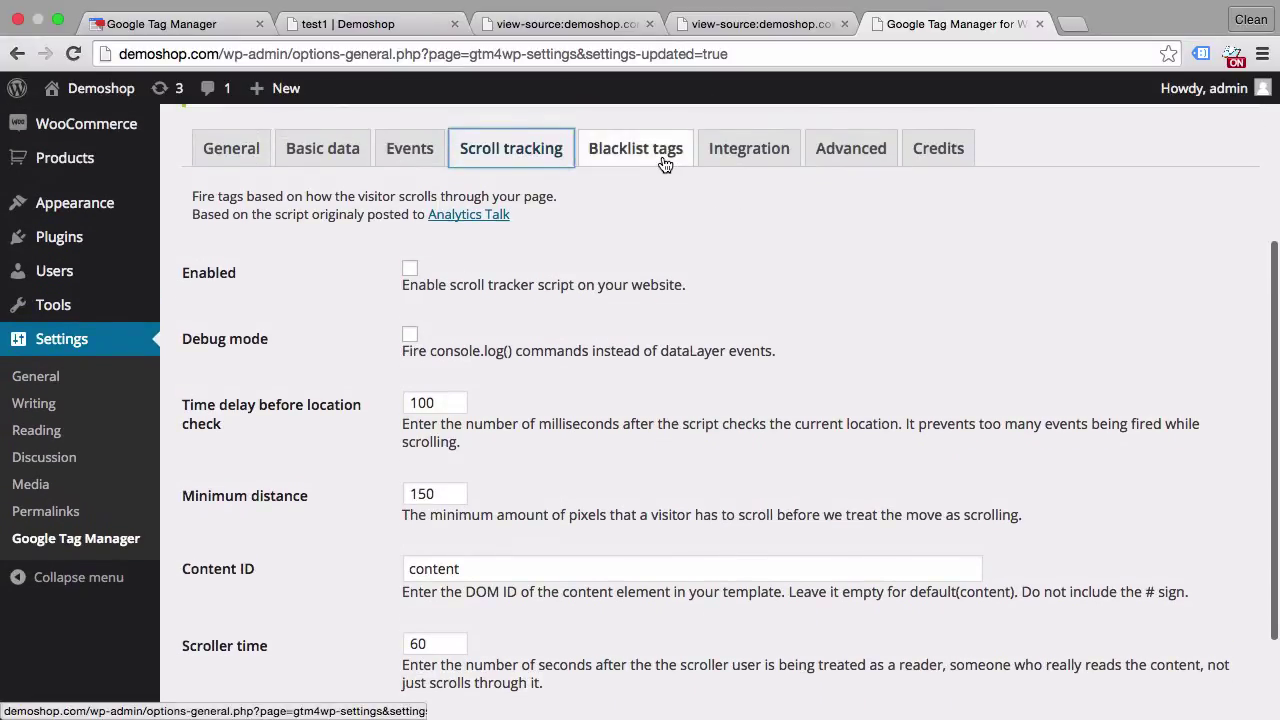
pyautogui.click(663, 163)
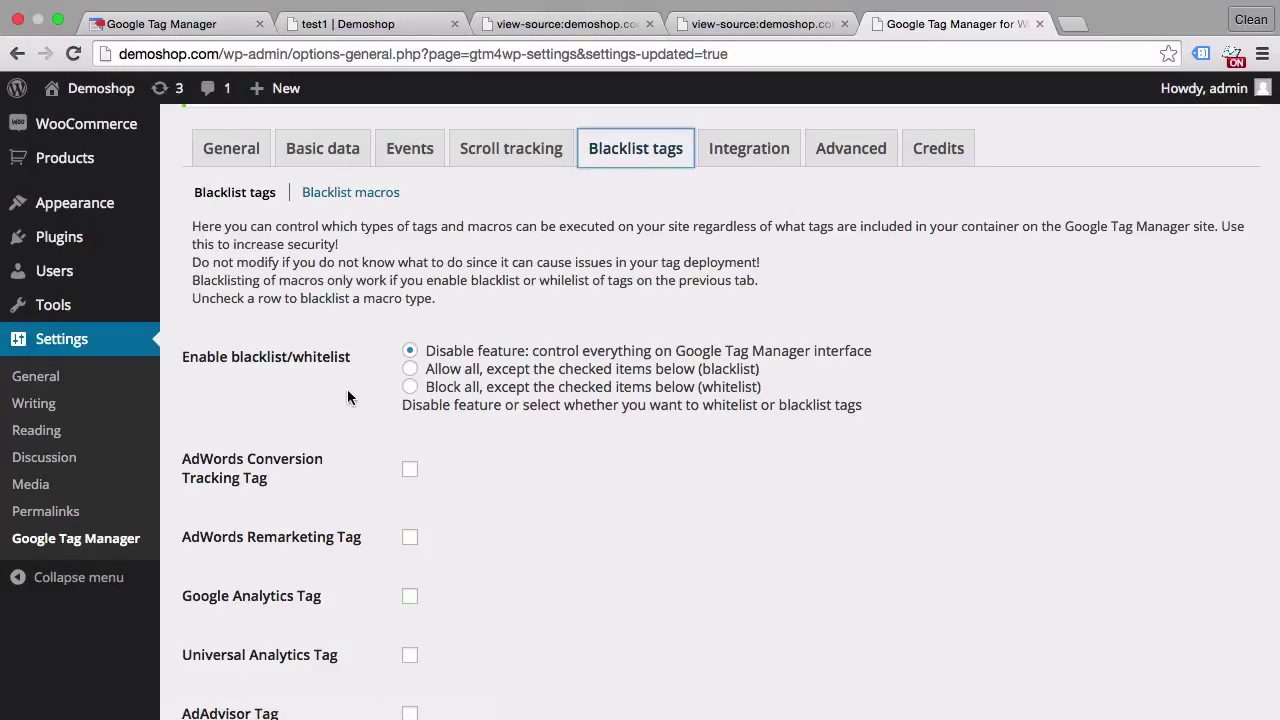
pyautogui.click(772, 162)
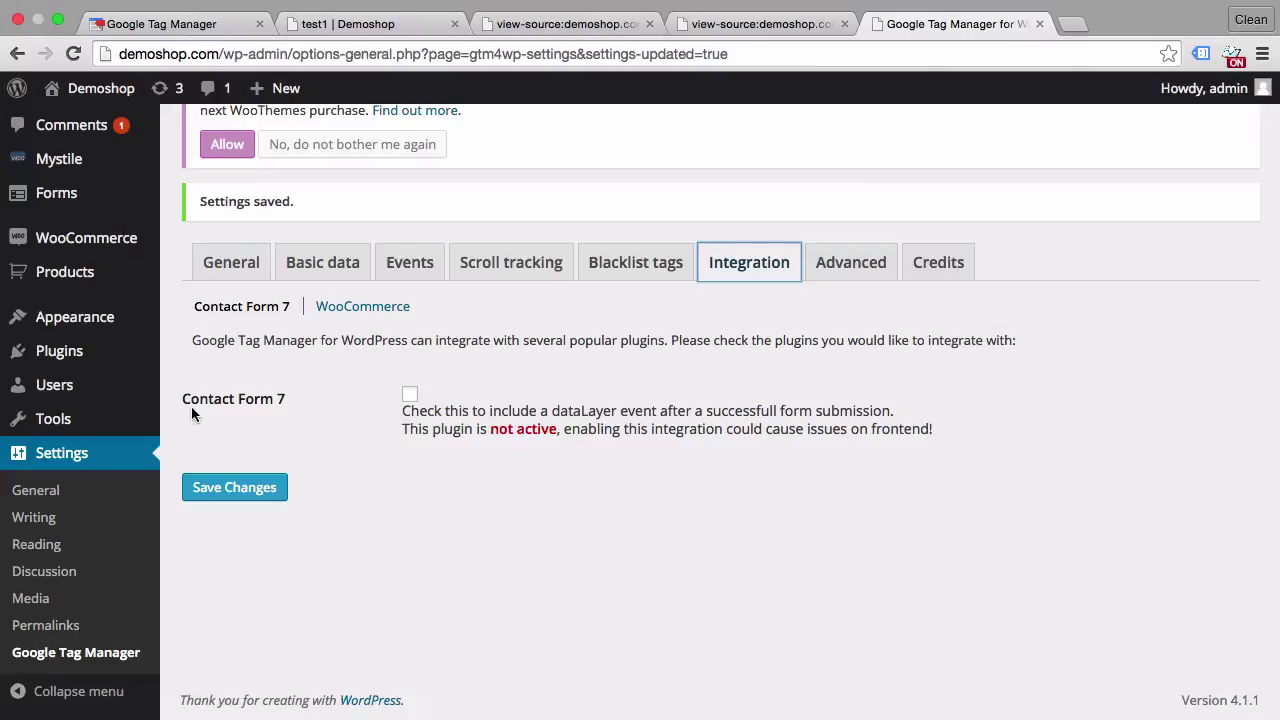
pyautogui.click(354, 309)
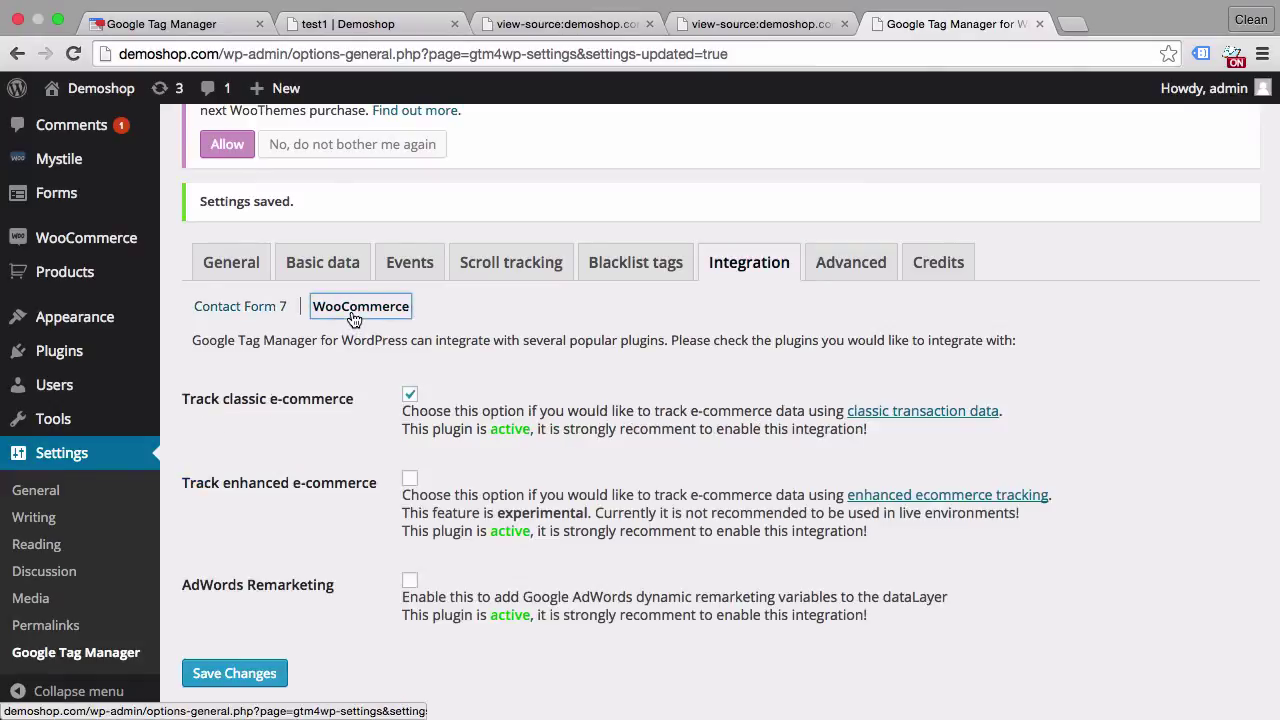